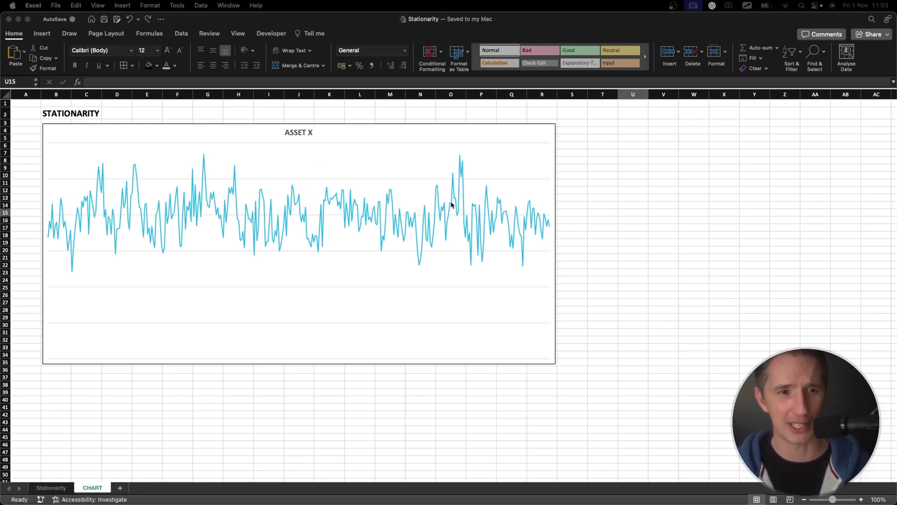
Step: Annotate the Asset X chart with arrows where the series meets the two horizontal range lines, and trace a zigzag between those lines
{"action": "left_click_drag", "start_coordinate": [116, 246], "coordinate": [121, 238]}
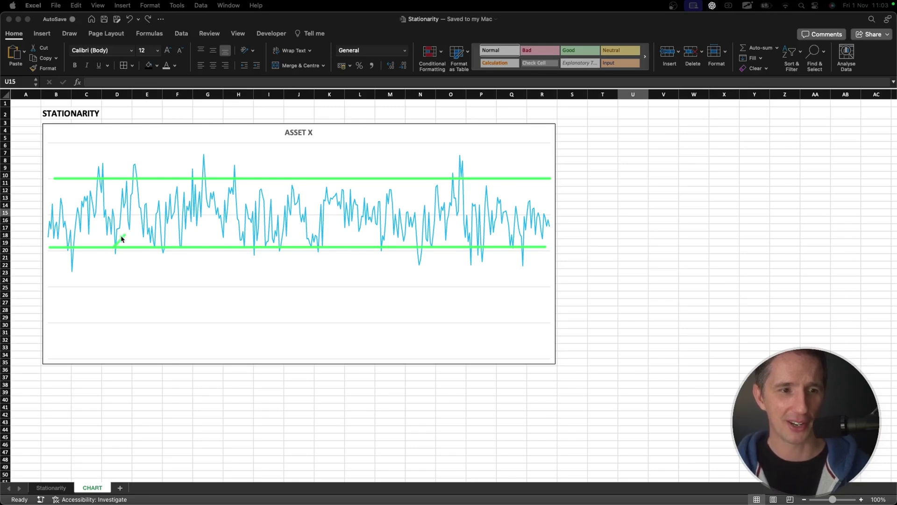
{"action": "mouse_move", "coordinate": [139, 177]}
{"action": "left_mouse_down"}
{"action": "mouse_move", "coordinate": [155, 164]}
{"action": "mouse_move", "coordinate": [136, 179]}
{"action": "left_mouse_up"}
{"action": "mouse_move", "coordinate": [164, 245]}
{"action": "left_mouse_down"}
{"action": "mouse_move", "coordinate": [175, 231]}
{"action": "mouse_move", "coordinate": [164, 244]}
{"action": "left_mouse_up"}
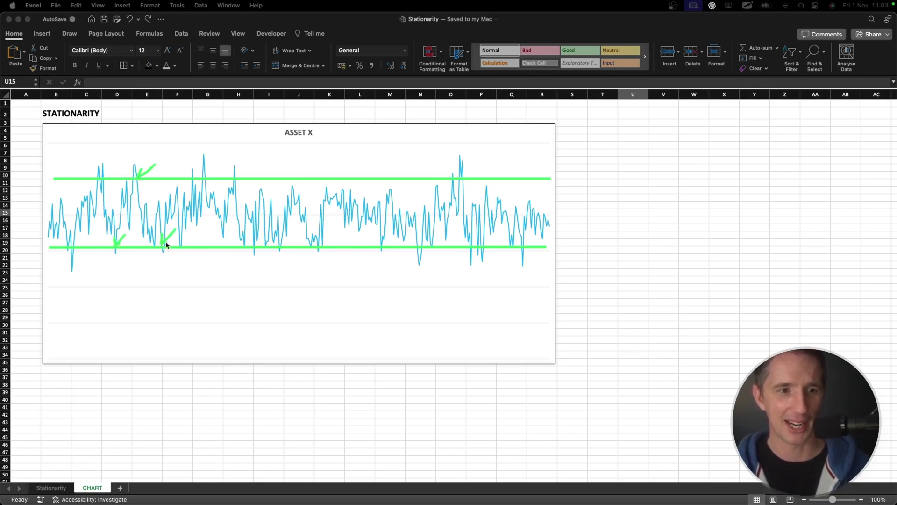
{"action": "mouse_move", "coordinate": [194, 180]}
{"action": "left_mouse_down"}
{"action": "mouse_move", "coordinate": [206, 167]}
{"action": "mouse_move", "coordinate": [195, 179]}
{"action": "left_mouse_up"}
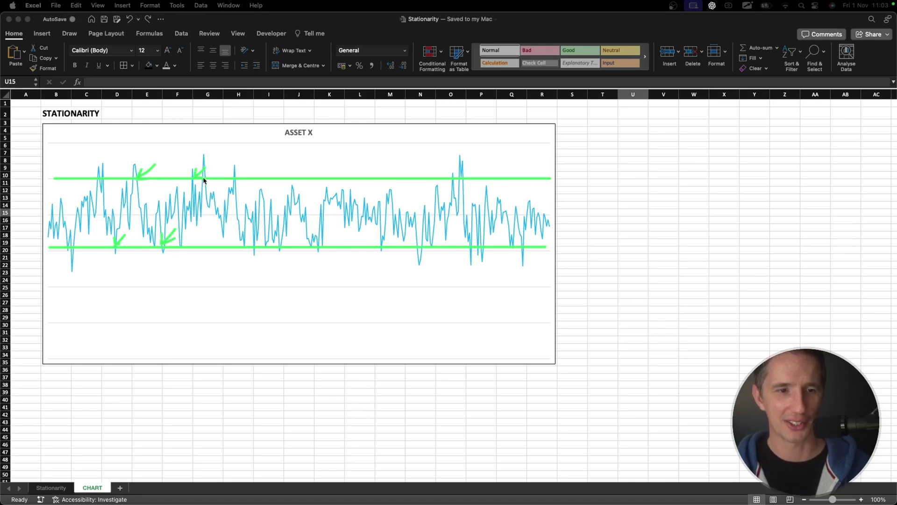
{"action": "mouse_move", "coordinate": [141, 246]}
{"action": "left_mouse_down"}
{"action": "mouse_move", "coordinate": [167, 251]}
{"action": "mouse_move", "coordinate": [224, 233]}
{"action": "mouse_move", "coordinate": [308, 166]}
{"action": "mouse_move", "coordinate": [380, 243]}
{"action": "mouse_move", "coordinate": [464, 209]}
{"action": "mouse_move", "coordinate": [502, 180]}
{"action": "mouse_move", "coordinate": [503, 212]}
{"action": "left_mouse_up"}
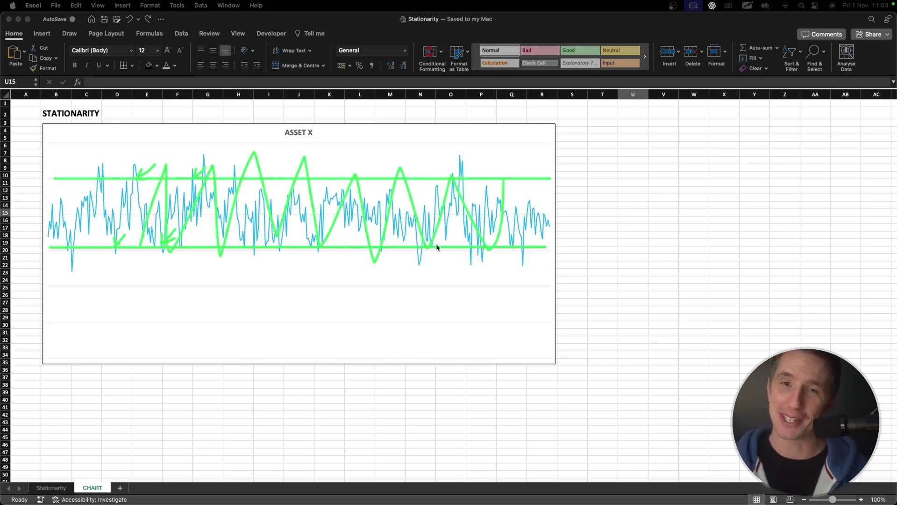
Step: Switch to Safari to view the cryptowizards.net pair scanner, and return to the Excel chart with its annotations cleared
{"action": "left_click", "coordinate": [204, 489]}
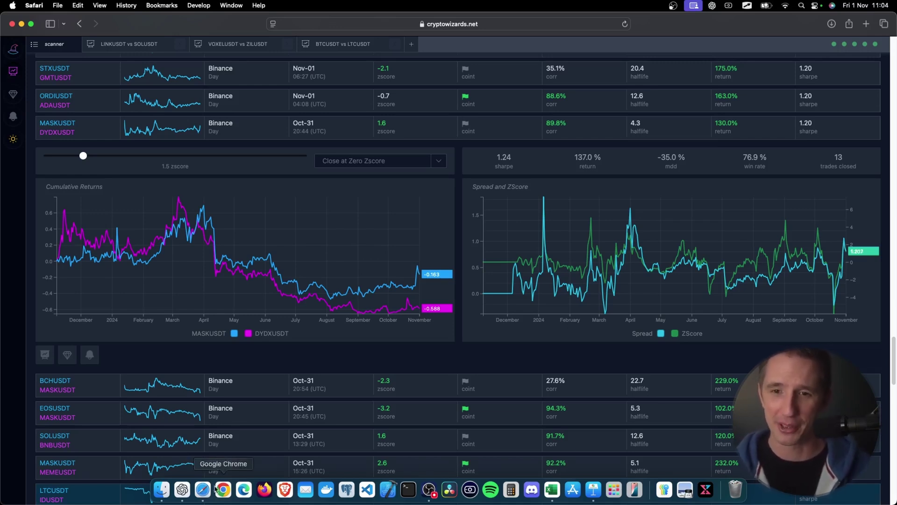
{"action": "left_click", "coordinate": [552, 489]}
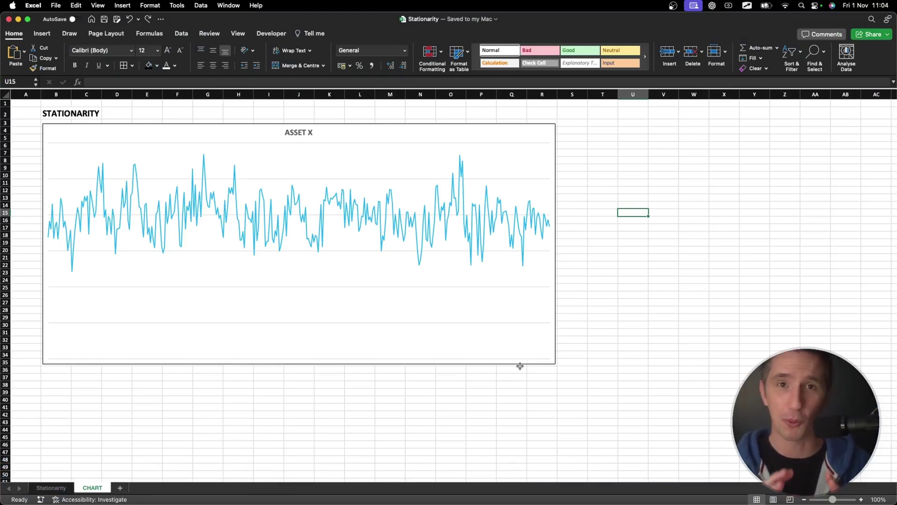
{"action": "key", "text": "super+shift+a"}
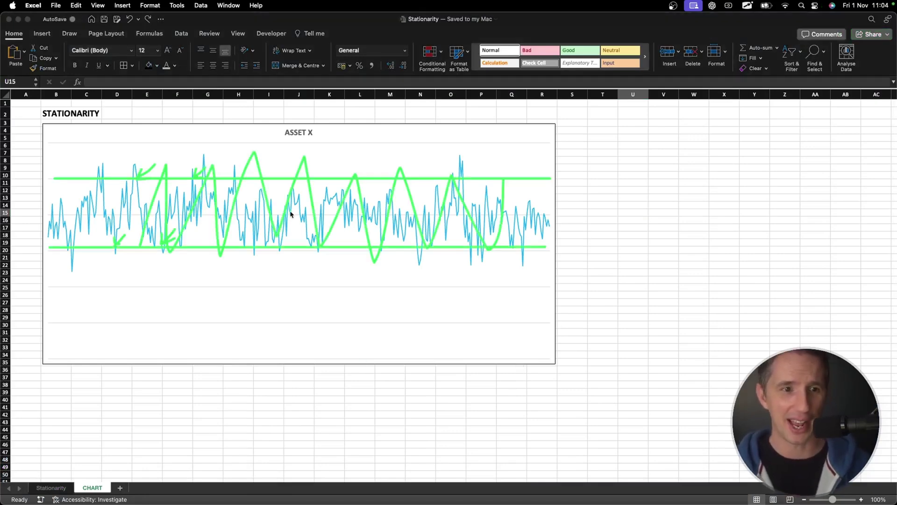
{"action": "key", "text": "Escape"}
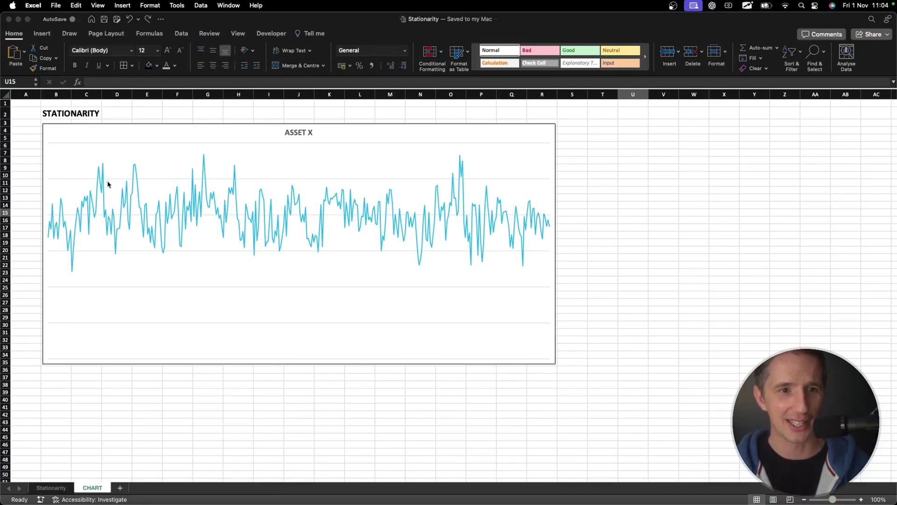
Step: Outline different time windows of the Asset X series with annotation rectangles spanning its usual range
{"action": "left_click_drag", "start_coordinate": [81, 177], "coordinate": [478, 173]}
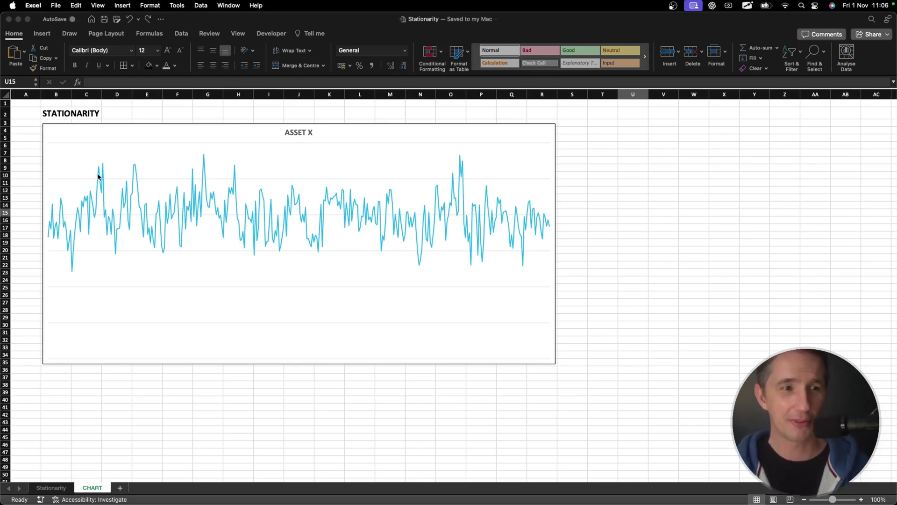
{"action": "mouse_move", "coordinate": [101, 175]}
{"action": "left_mouse_down"}
{"action": "mouse_move", "coordinate": [209, 238]}
{"action": "mouse_move", "coordinate": [302, 250]}
{"action": "left_mouse_up"}
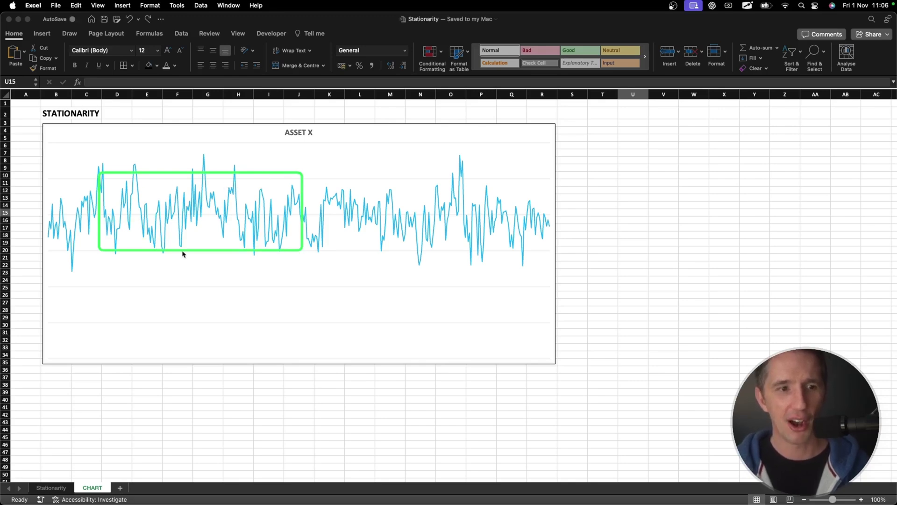
{"action": "mouse_move", "coordinate": [231, 176]}
{"action": "left_mouse_down"}
{"action": "mouse_move", "coordinate": [444, 233]}
{"action": "mouse_move", "coordinate": [457, 249]}
{"action": "left_mouse_up"}
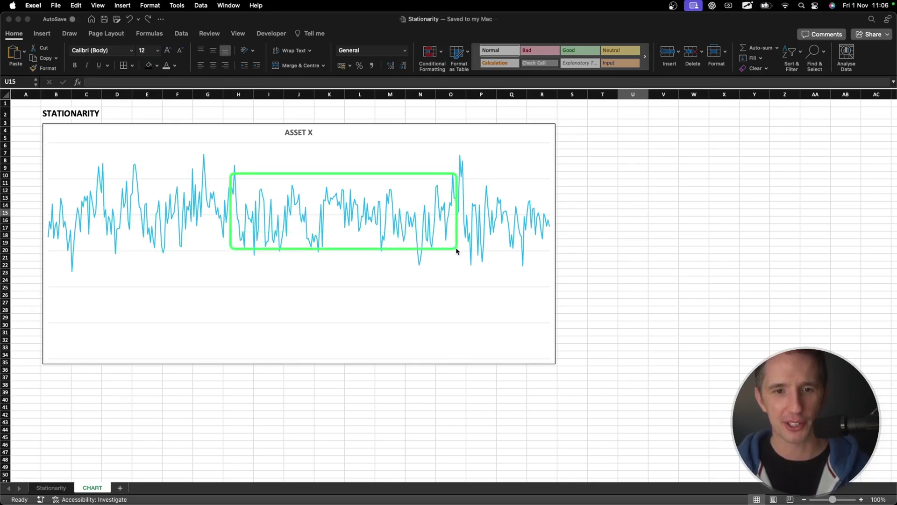
{"action": "left_click_drag", "start_coordinate": [215, 182], "coordinate": [415, 255]}
{"action": "left_click_drag", "start_coordinate": [527, 189], "coordinate": [389, 257]}
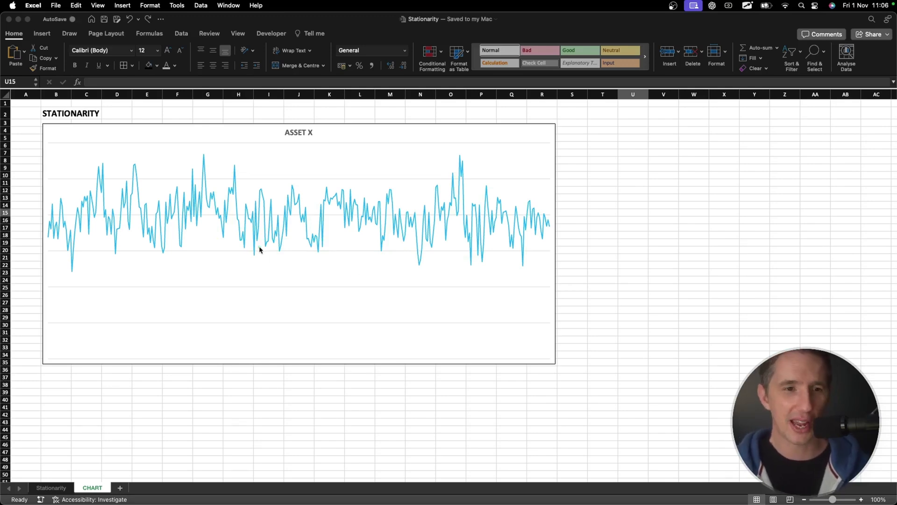
Step: Annotate the Asset X chart with a vertical double-headed arrow and rectangles around an earlier and a later period, and clear these marks
{"action": "mouse_move", "coordinate": [257, 251]}
{"action": "left_mouse_down"}
{"action": "mouse_move", "coordinate": [263, 159]}
{"action": "mouse_move", "coordinate": [271, 201]}
{"action": "mouse_move", "coordinate": [264, 253]}
{"action": "left_mouse_up"}
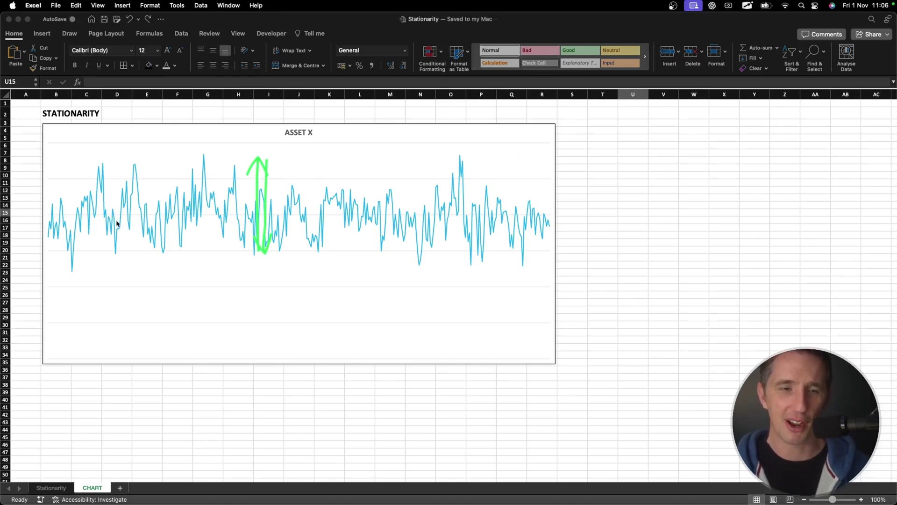
{"action": "left_click_drag", "start_coordinate": [145, 176], "coordinate": [336, 247]}
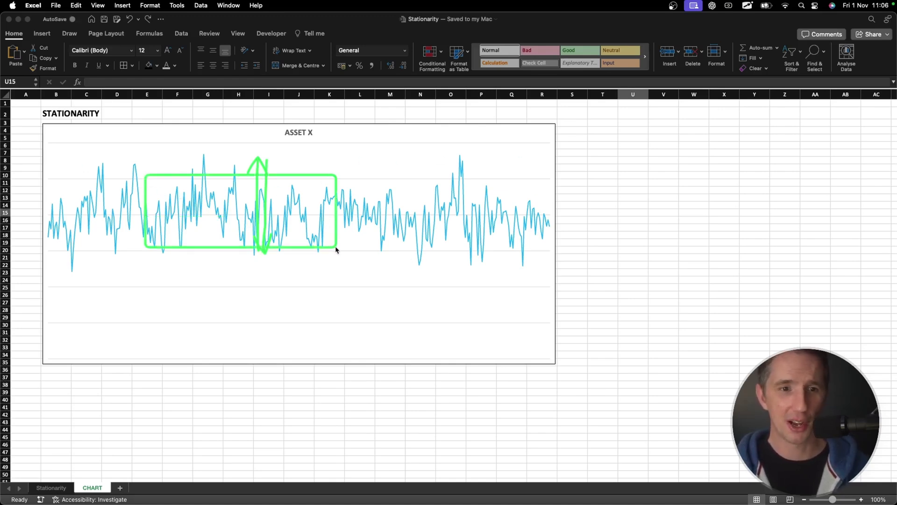
{"action": "left_click_drag", "start_coordinate": [359, 179], "coordinate": [511, 249]}
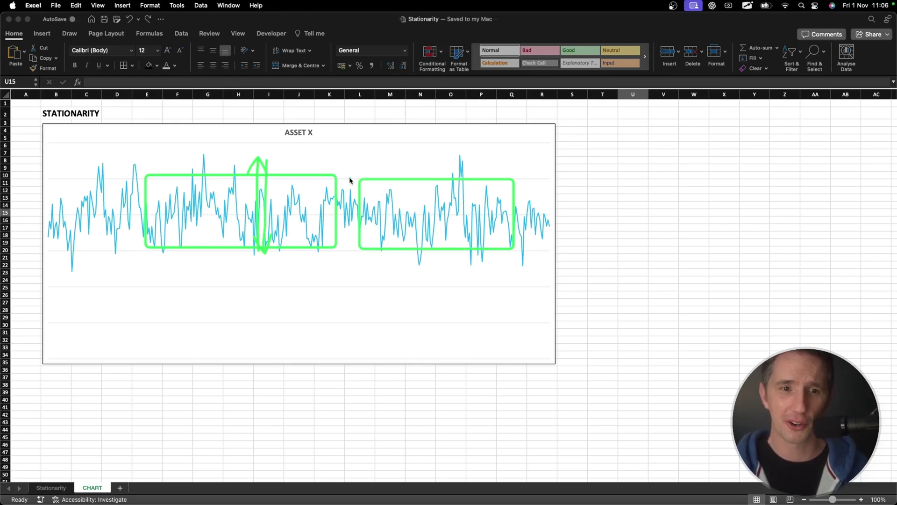
{"action": "mouse_move", "coordinate": [348, 178]}
{"action": "left_mouse_down"}
{"action": "mouse_move", "coordinate": [349, 193]}
{"action": "mouse_move", "coordinate": [429, 248]}
{"action": "mouse_move", "coordinate": [506, 250]}
{"action": "left_mouse_up"}
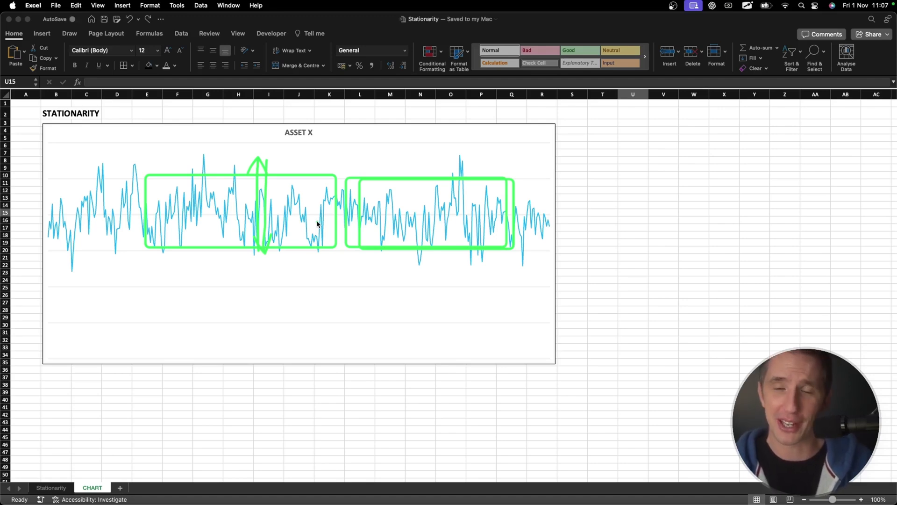
{"action": "key", "text": "Escape"}
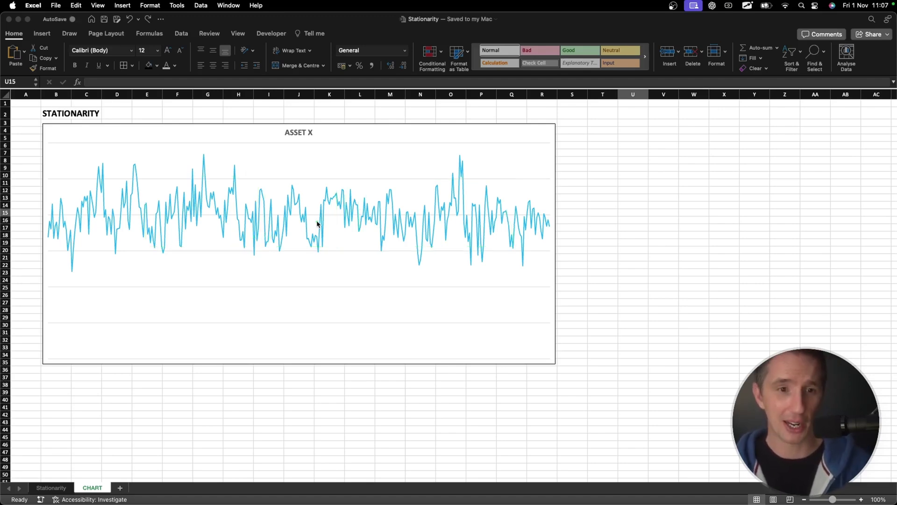
{"action": "left_click", "coordinate": [232, 184]}
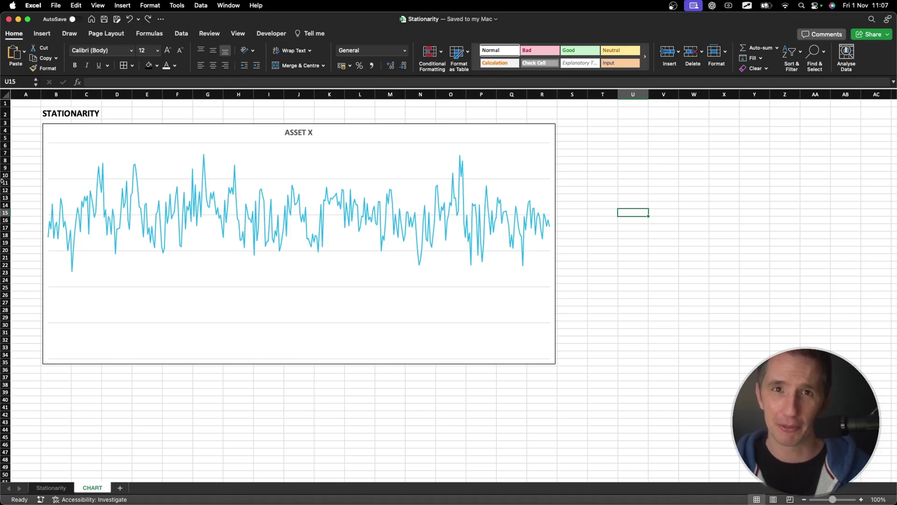
{"action": "key", "text": "Up"}
{"action": "key", "text": "Up"}
{"action": "key", "text": "Up"}
{"action": "key", "text": "Up"}
{"action": "key", "text": "Up"}
{"action": "key", "text": "Up"}
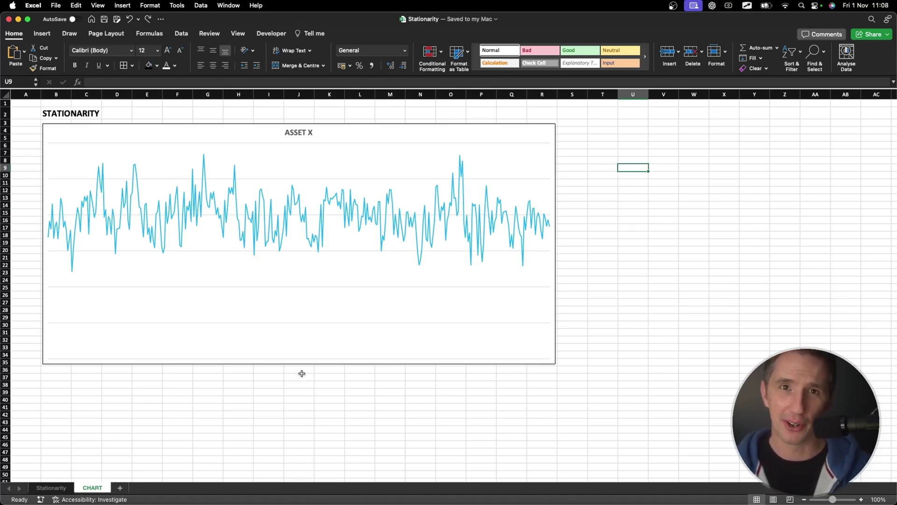
Step: Create a new blank workbook and insert an empty equation on its sheet
{"action": "left_click", "coordinate": [54, 5]}
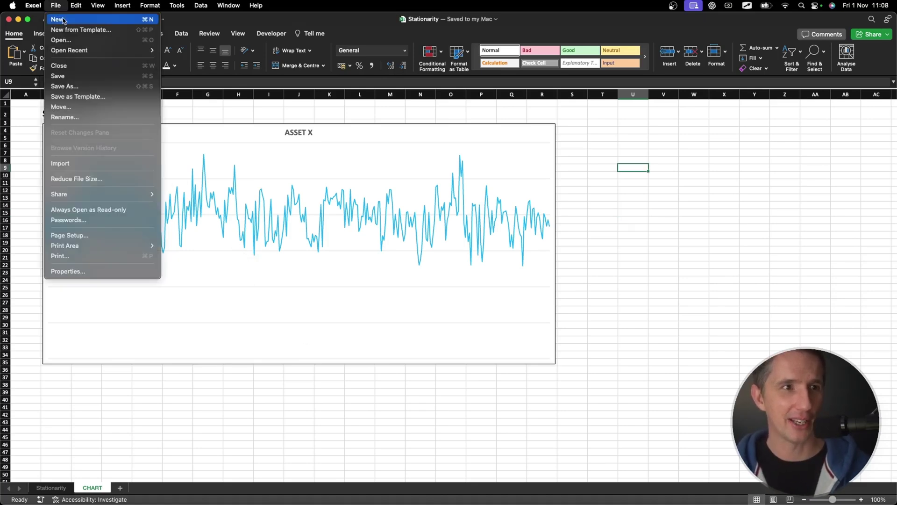
{"action": "left_click", "coordinate": [63, 20]}
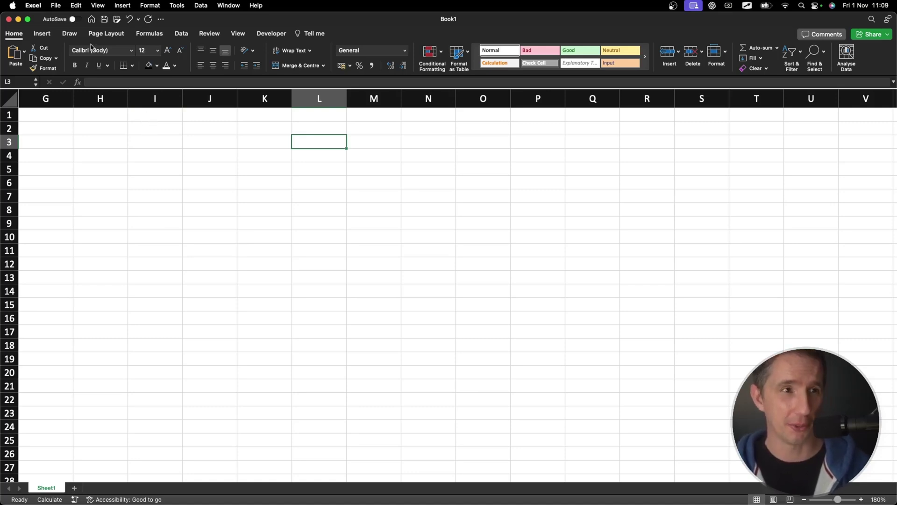
{"action": "left_click", "coordinate": [42, 33]}
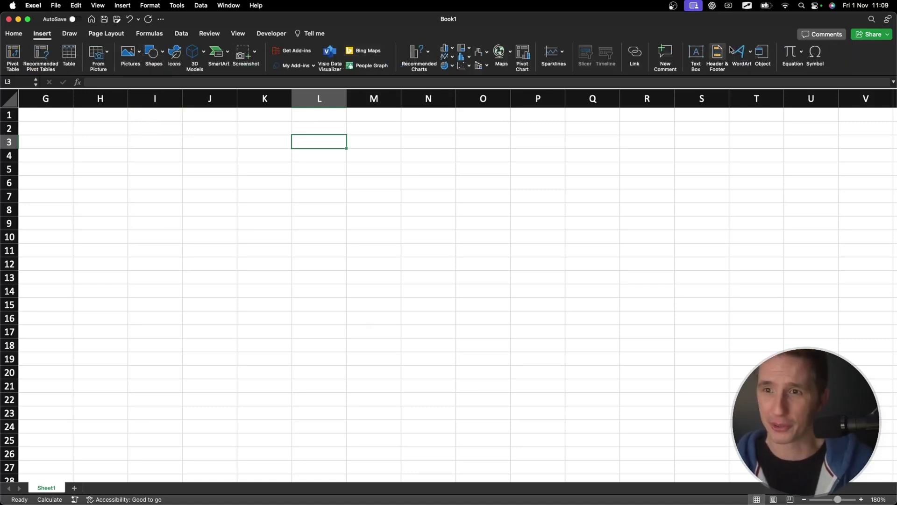
{"action": "left_click", "coordinate": [793, 56]}
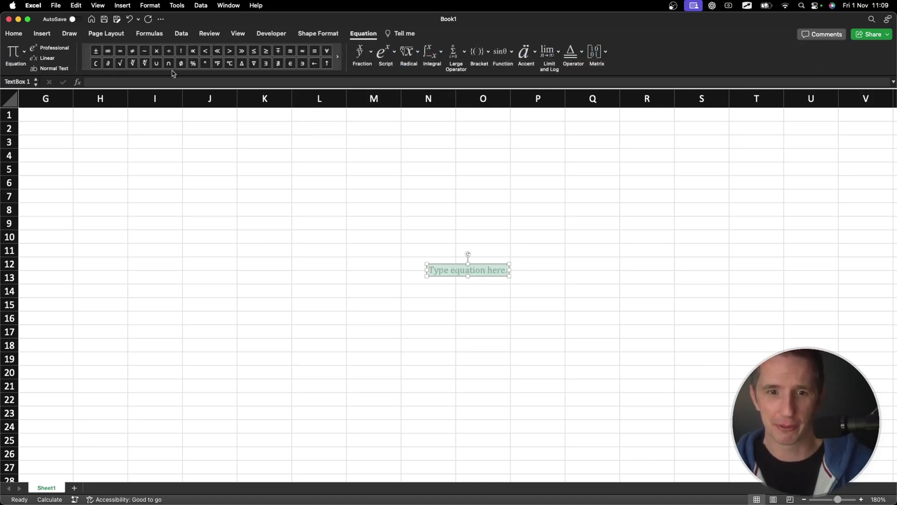
Step: Set the equation's font size to 20 and move its box up to columns M to O around rows 3 and 4
{"action": "left_click", "coordinate": [14, 33]}
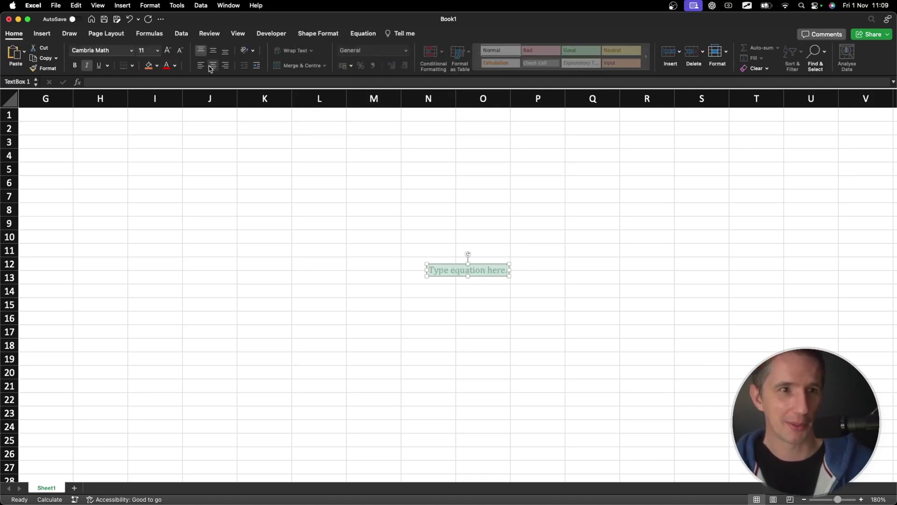
{"action": "left_click", "coordinate": [158, 51]}
{"action": "left_click", "coordinate": [150, 158]}
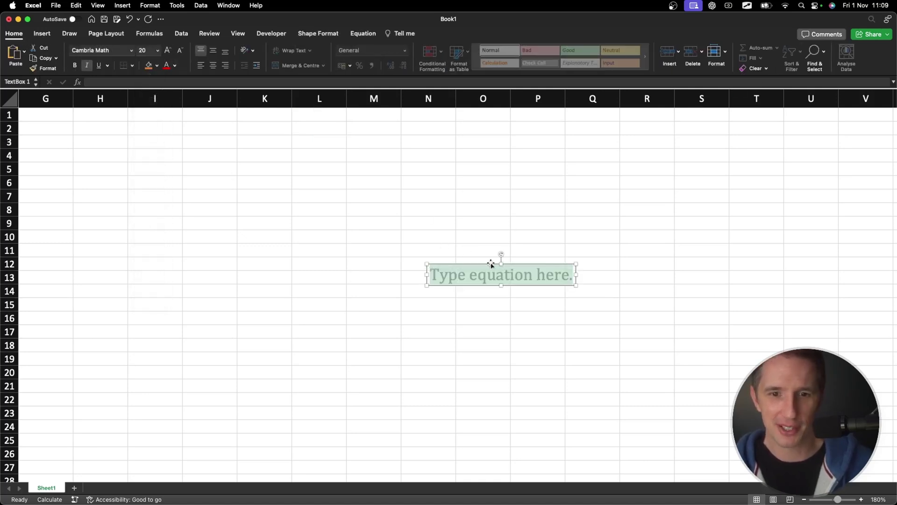
{"action": "left_click_drag", "start_coordinate": [490, 265], "coordinate": [412, 144]}
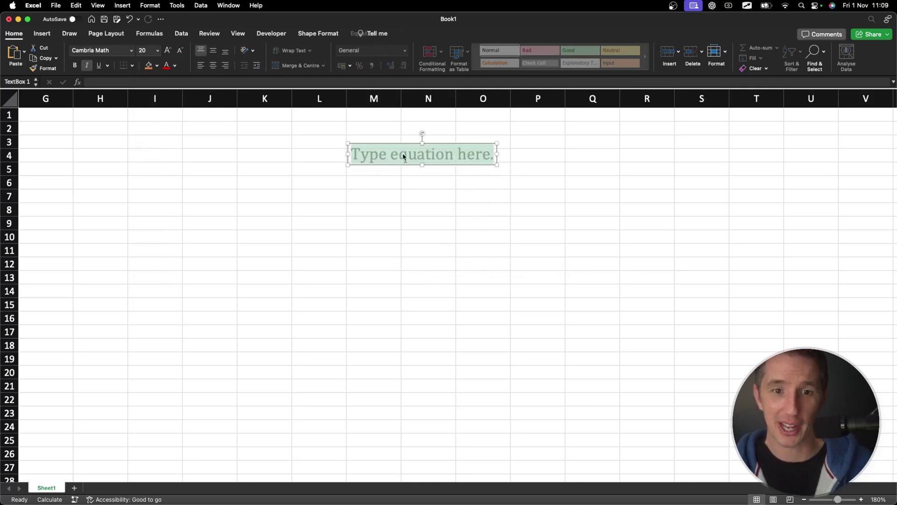
Step: Enter the equation X_t = α + βX_(t−1), with t and t−1 as subscripts
{"action": "type", "text": "X"}
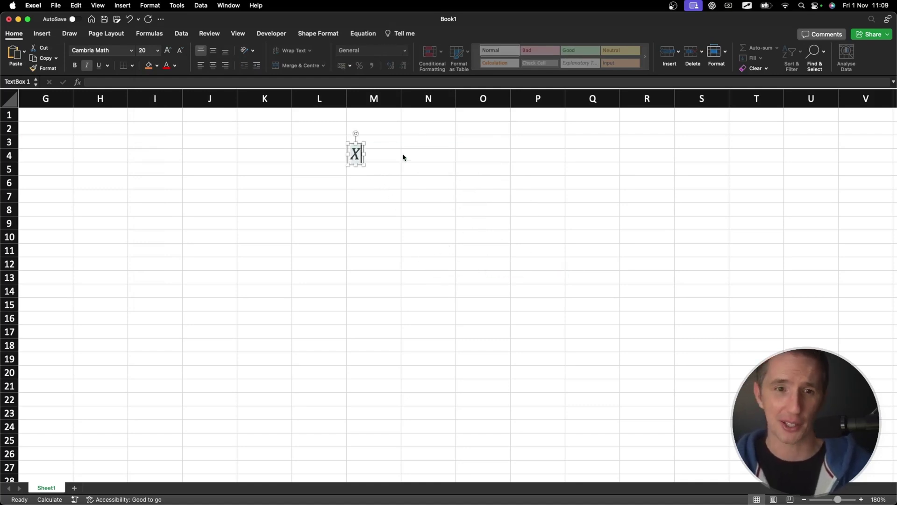
{"action": "type", "text": "_"}
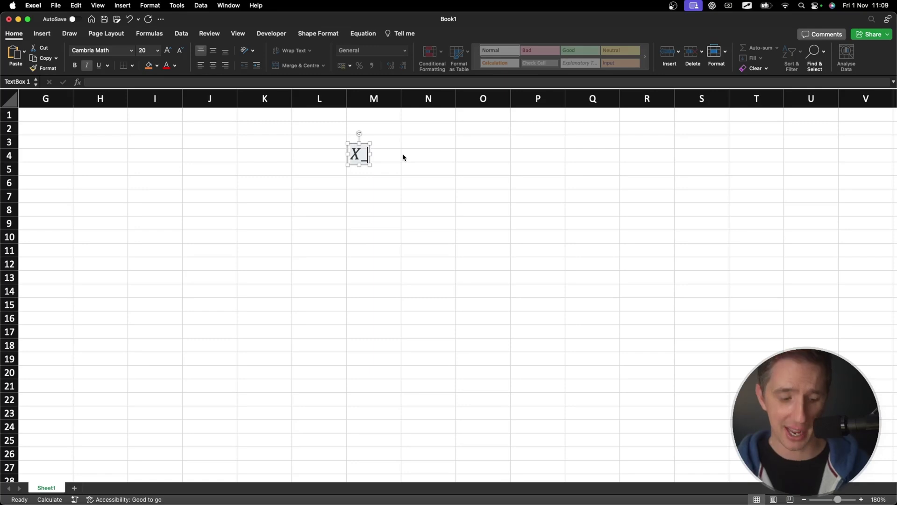
{"action": "type", "text": "t ="}
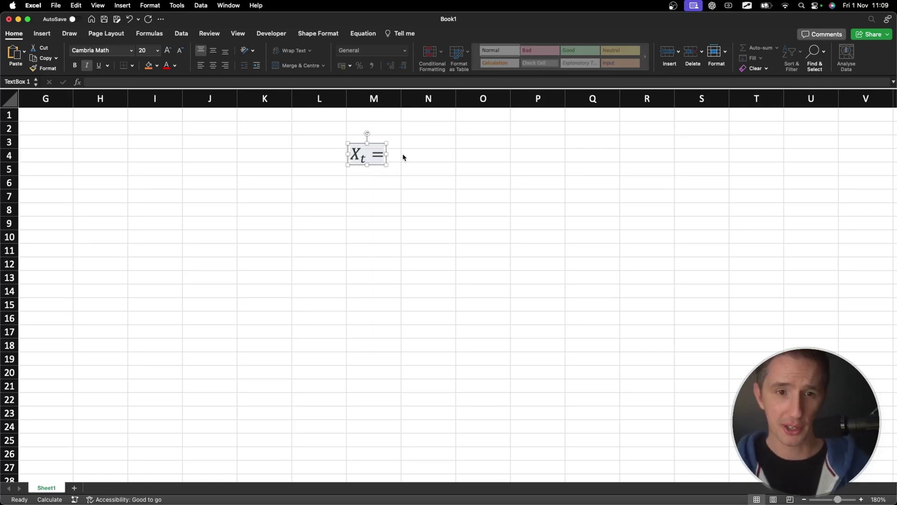
{"action": "type", "text": "\\alpha "}
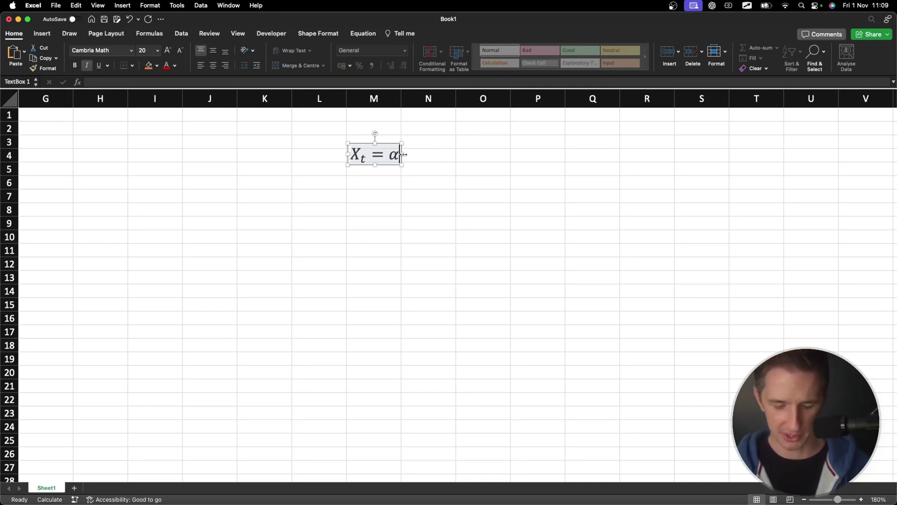
{"action": "type", "text": "+"}
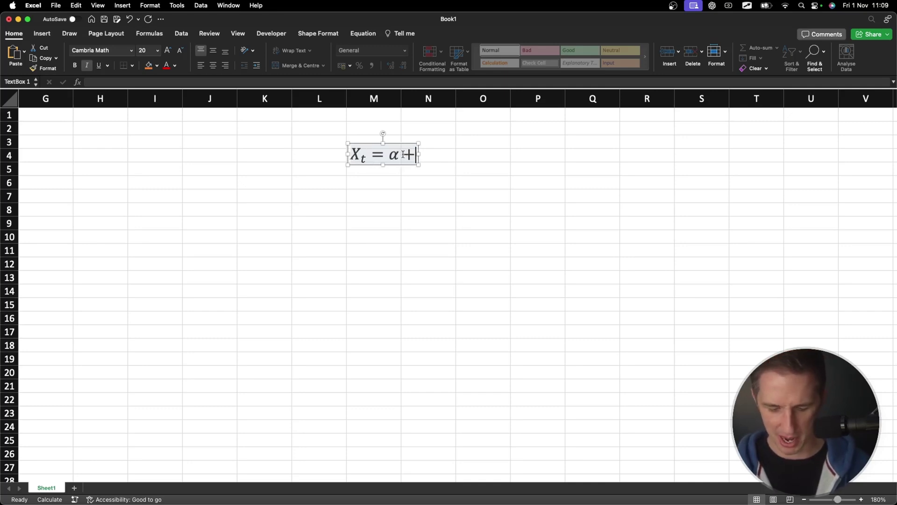
{"action": "type", "text": "\\beta "}
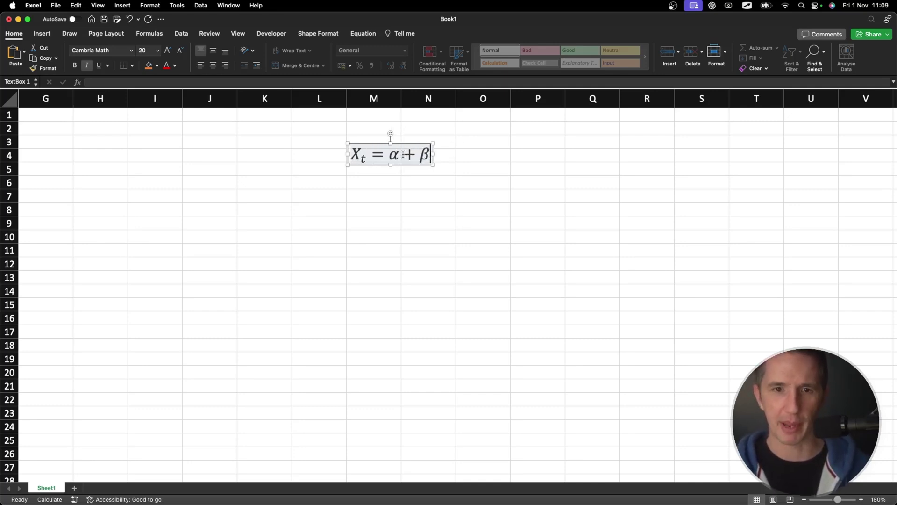
{"action": "type", "text": "X_"}
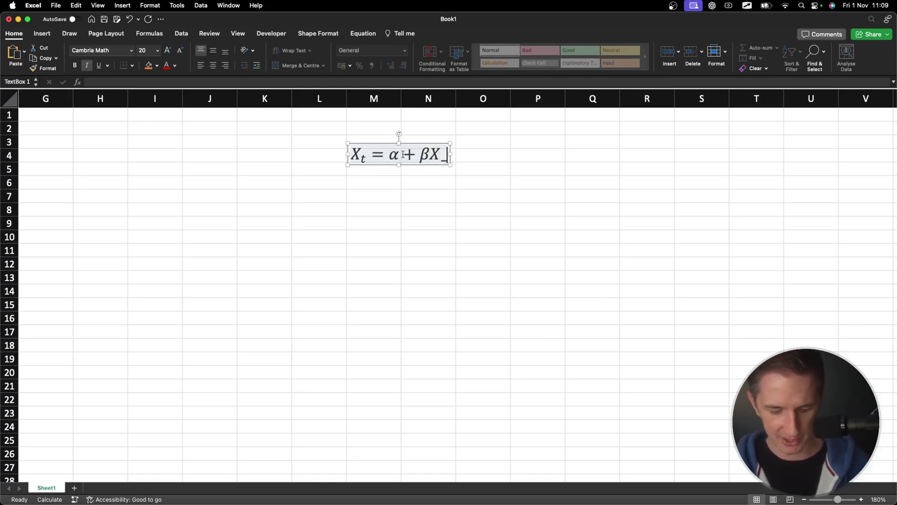
{"action": "type", "text": "t "}
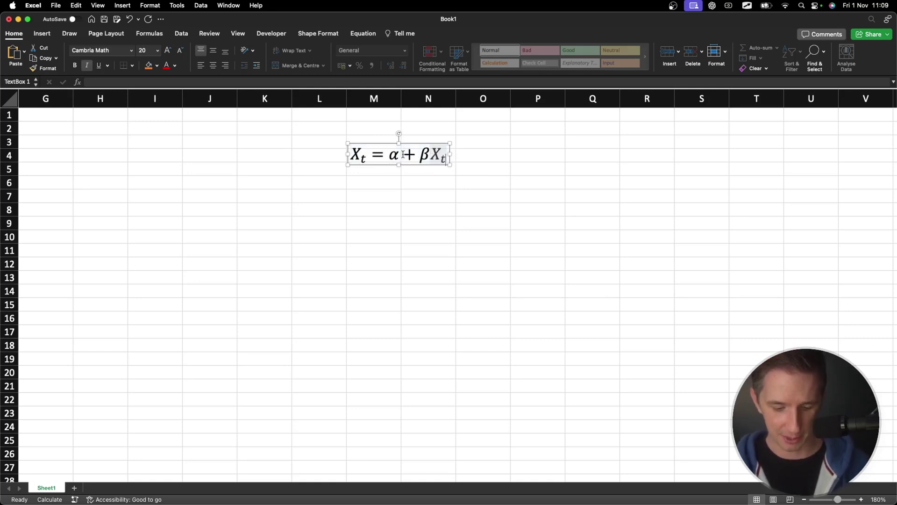
{"action": "type", "text": "-1"}
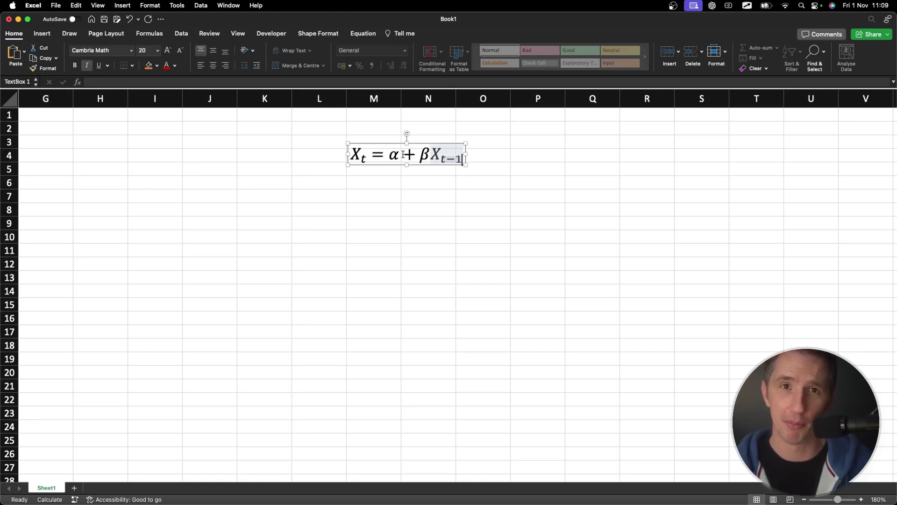
Step: Append + ε_t to the equation, with t as subscript, and move its box to columns N to P around row 3
{"action": "type", "text": " +\\"}
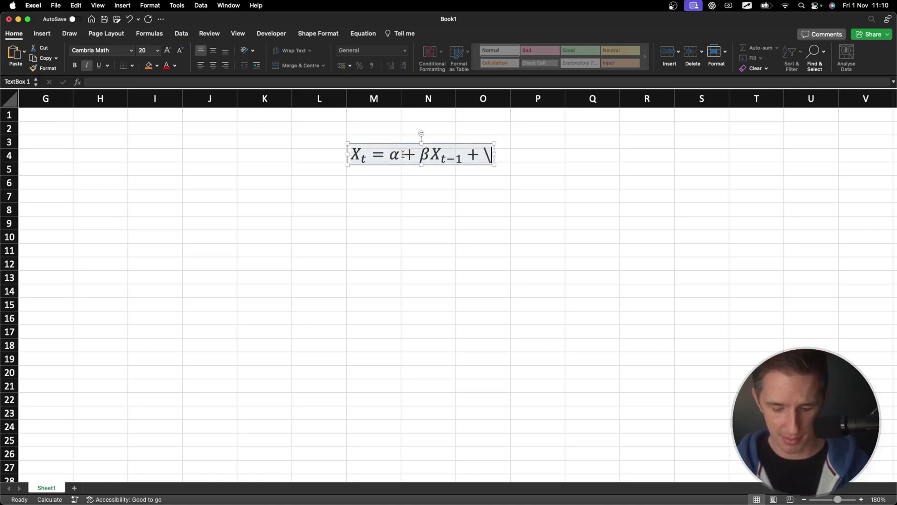
{"action": "type", "text": "epsilon "}
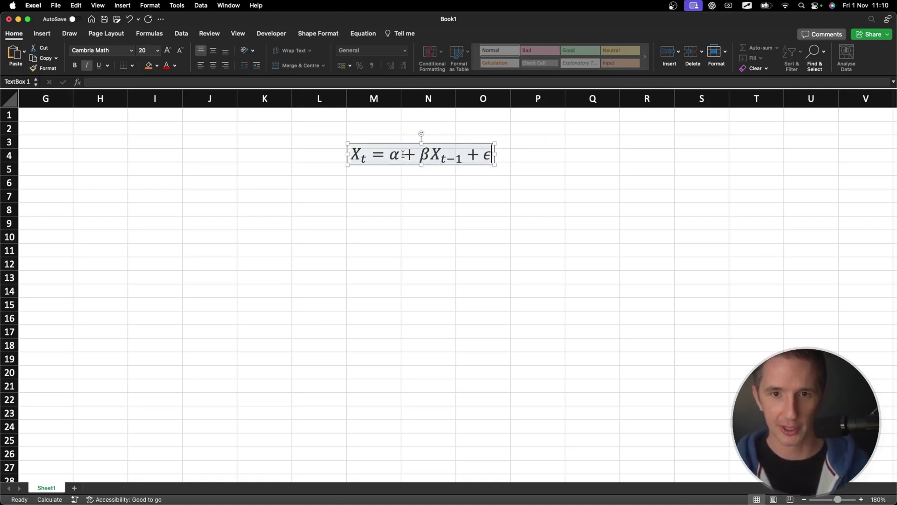
{"action": "type", "text": "_"}
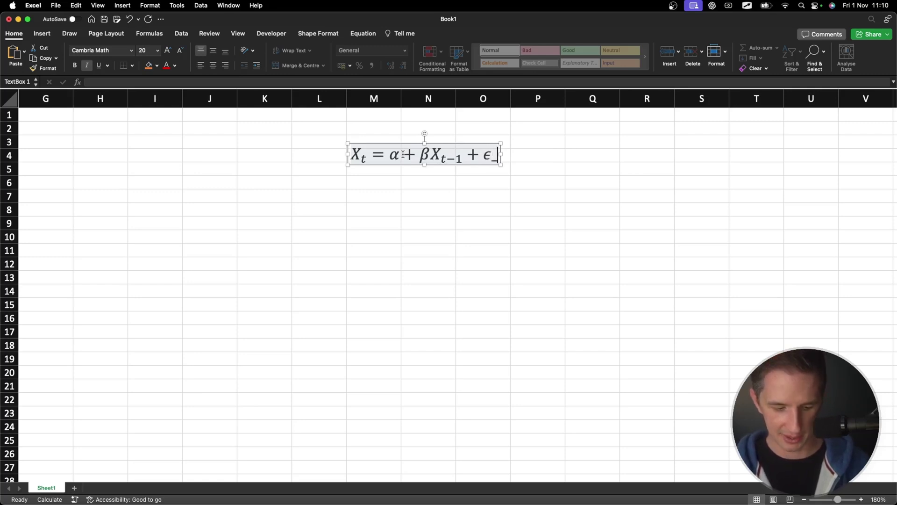
{"action": "key", "text": "BackSpace"}
{"action": "type", "text": "t"}
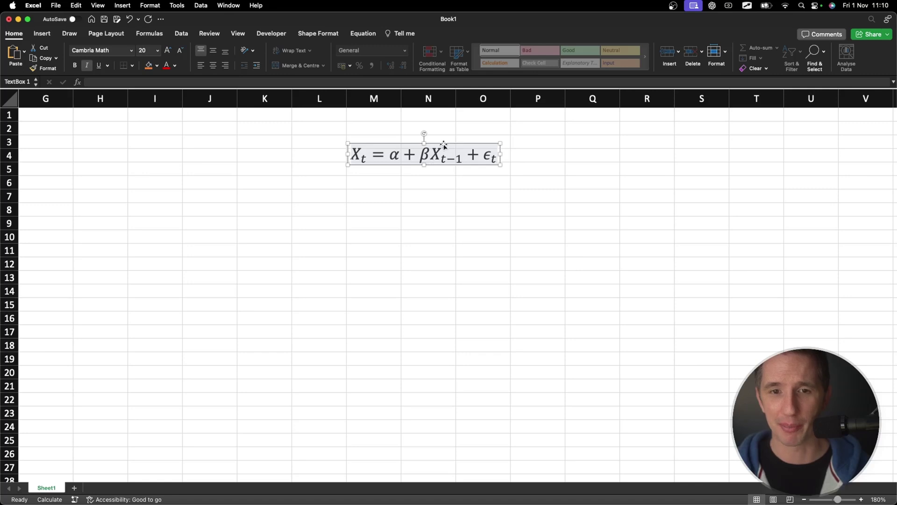
{"action": "left_click_drag", "start_coordinate": [444, 146], "coordinate": [508, 132]}
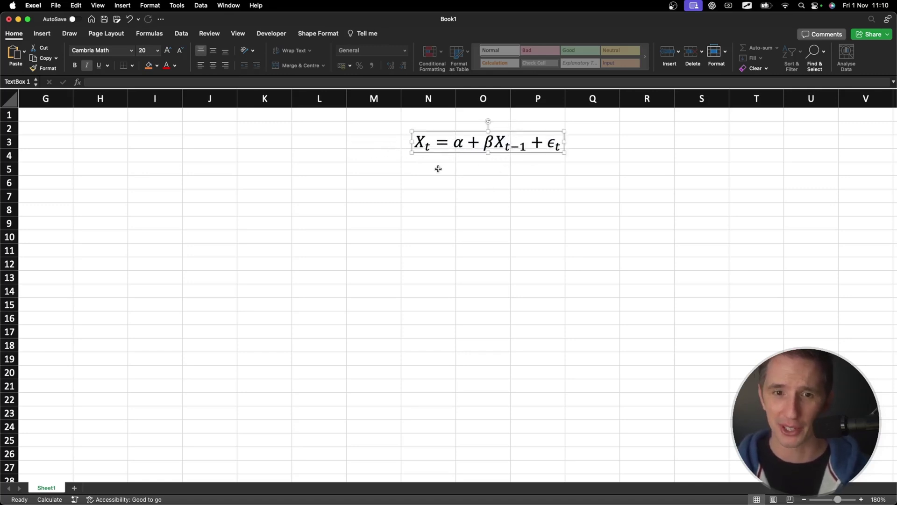
Step: Add a parameter table in N6:O7 with alpha set to 100 and beta set to 0.5
{"action": "left_click", "coordinate": [423, 181]}
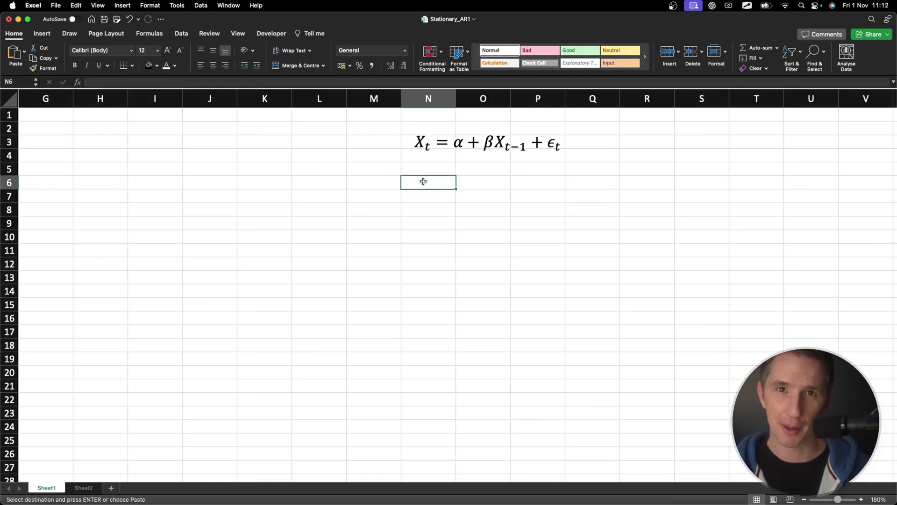
{"action": "type", "text": "alpha\t100 beta\t0.5"}
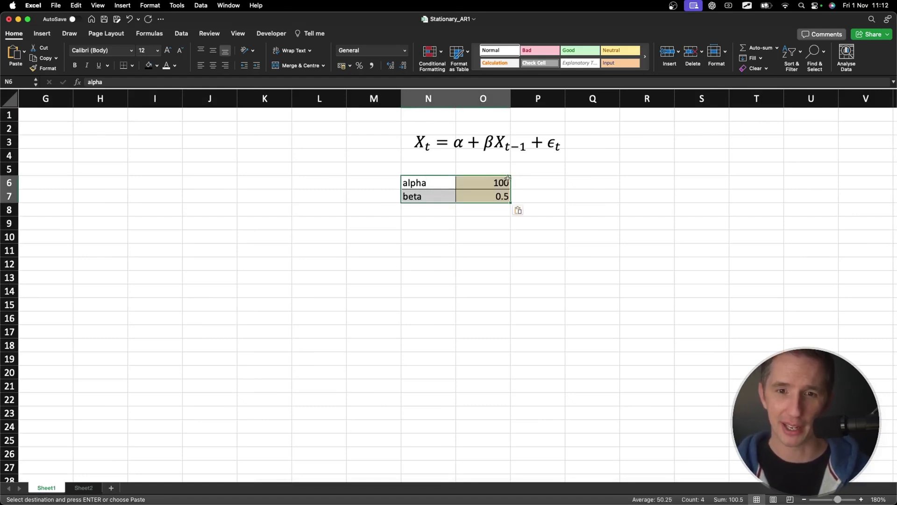
{"action": "left_click_drag", "start_coordinate": [508, 178], "coordinate": [501, 197]}
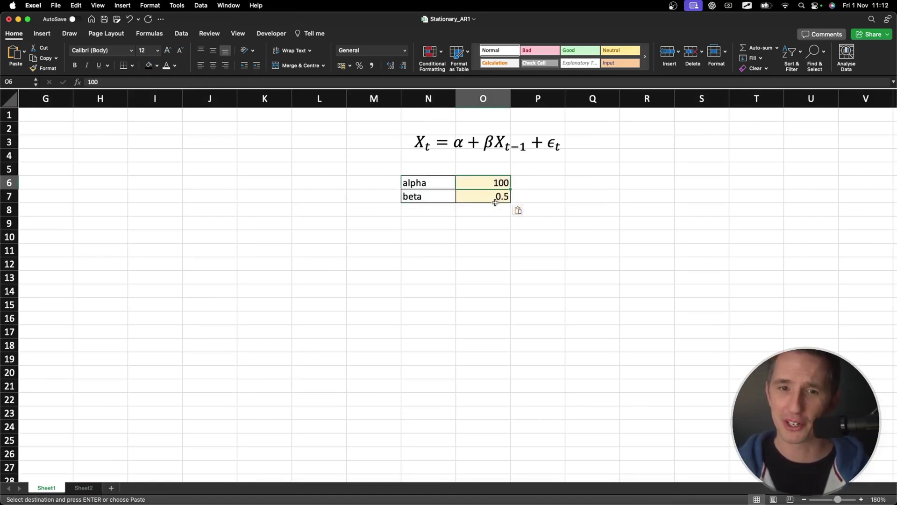
{"action": "left_click", "coordinate": [488, 197]}
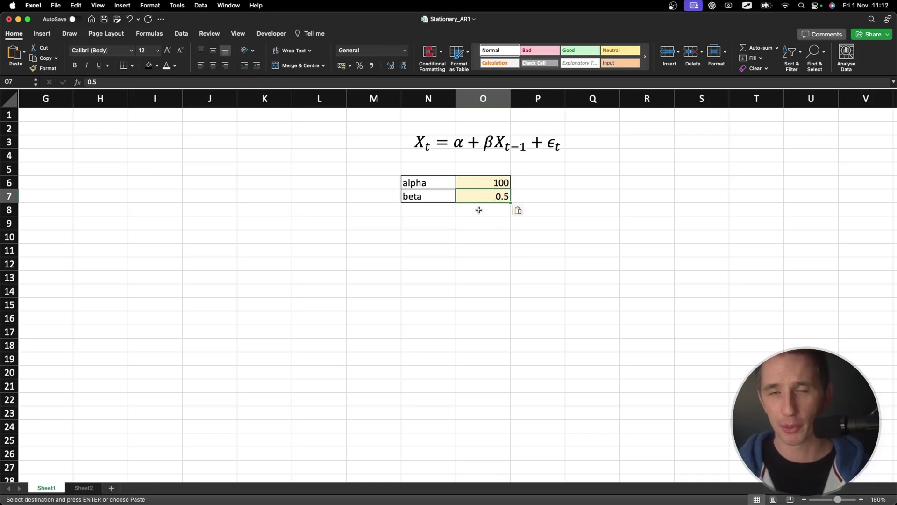
{"action": "left_click_drag", "start_coordinate": [483, 182], "coordinate": [484, 191]}
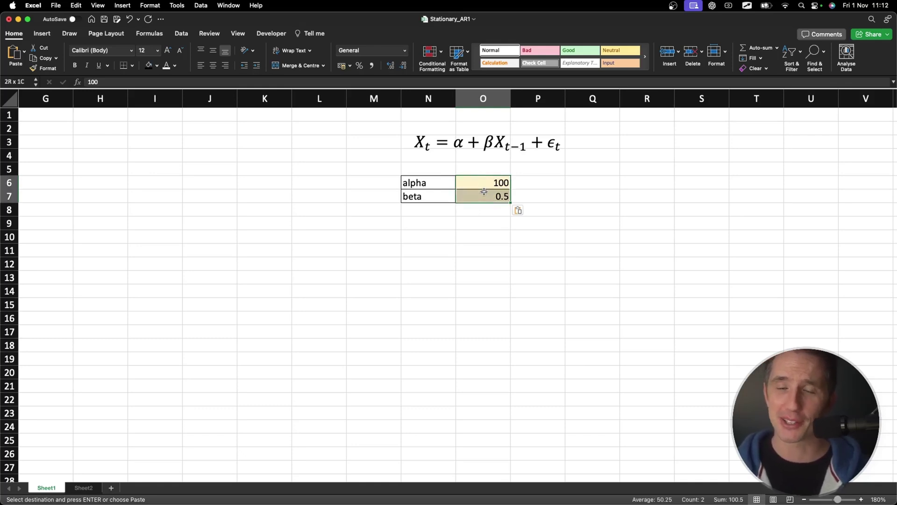
Step: Enter the column heading X in cell G1
{"action": "left_click", "coordinate": [46, 117]}
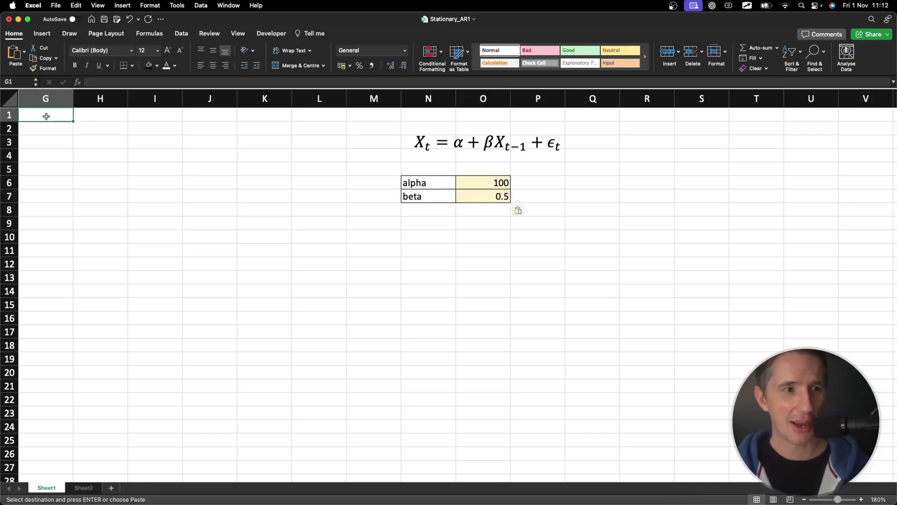
{"action": "type", "text": "X"}
{"action": "key", "text": "Return"}
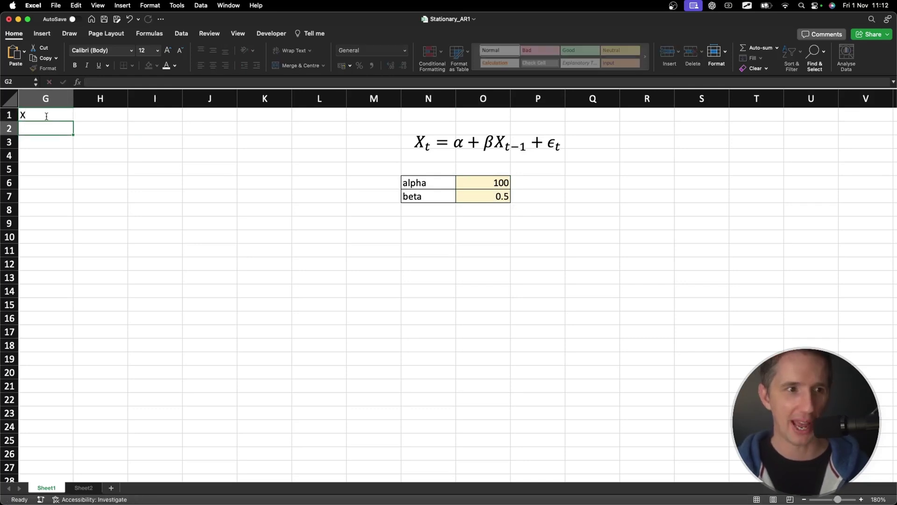
Step: Give cell G2 a light gold fill and outside borders, and enter the starting value 200 in it
{"action": "left_click", "coordinate": [47, 116]}
{"action": "left_click", "coordinate": [50, 128]}
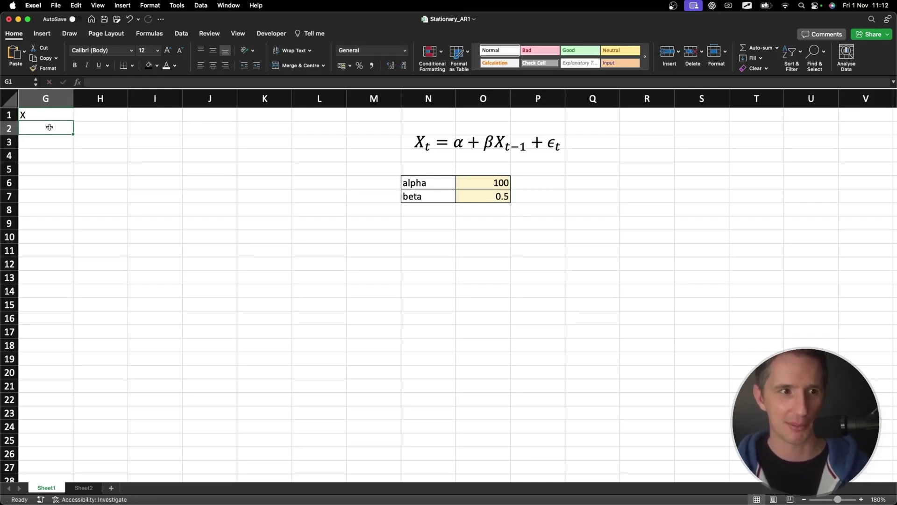
{"action": "left_click", "coordinate": [157, 66]}
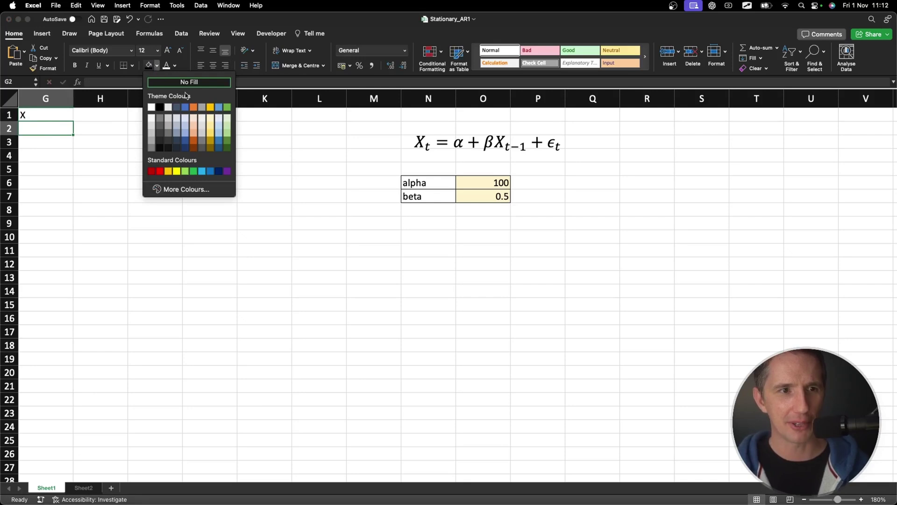
{"action": "left_click", "coordinate": [213, 116]}
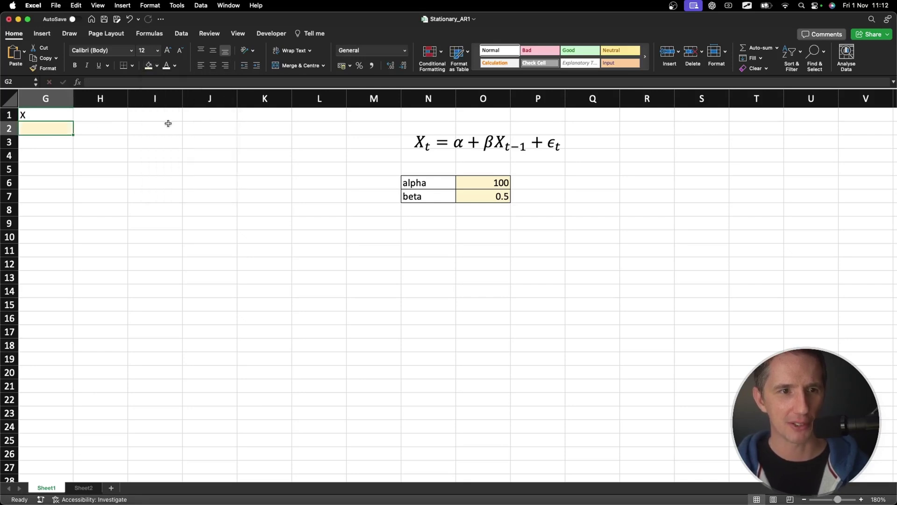
{"action": "left_click", "coordinate": [132, 65]}
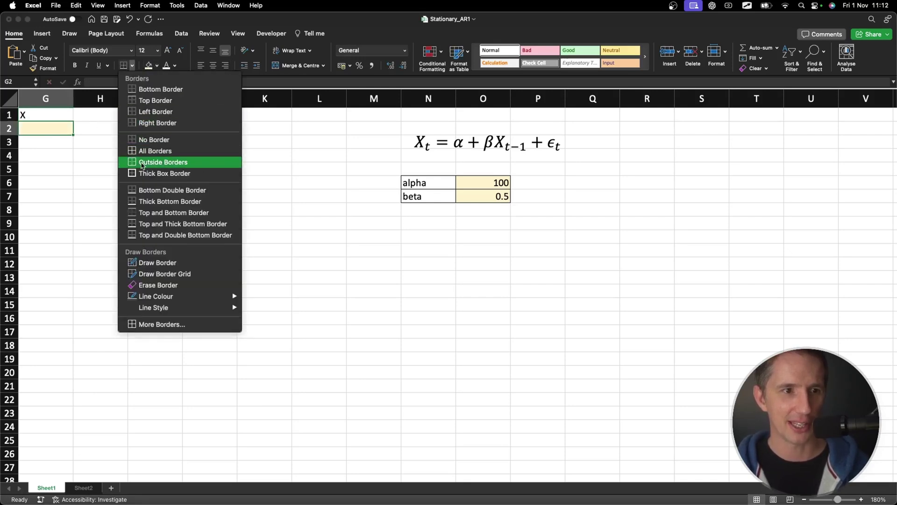
{"action": "left_click", "coordinate": [163, 162]}
{"action": "type", "text": "200"}
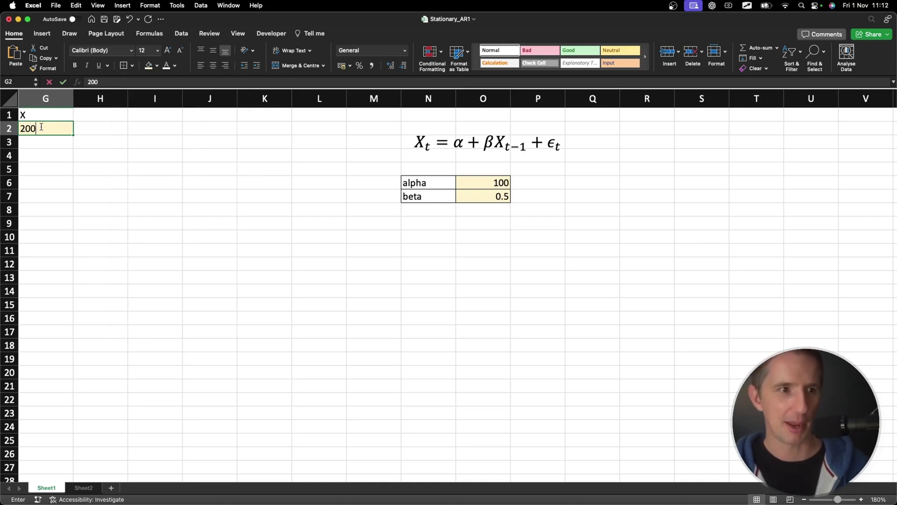
{"action": "key", "text": "Return"}
{"action": "left_click", "coordinate": [42, 130]}
Step: Enter the column heading const in cell H1
{"action": "left_click", "coordinate": [100, 115]}
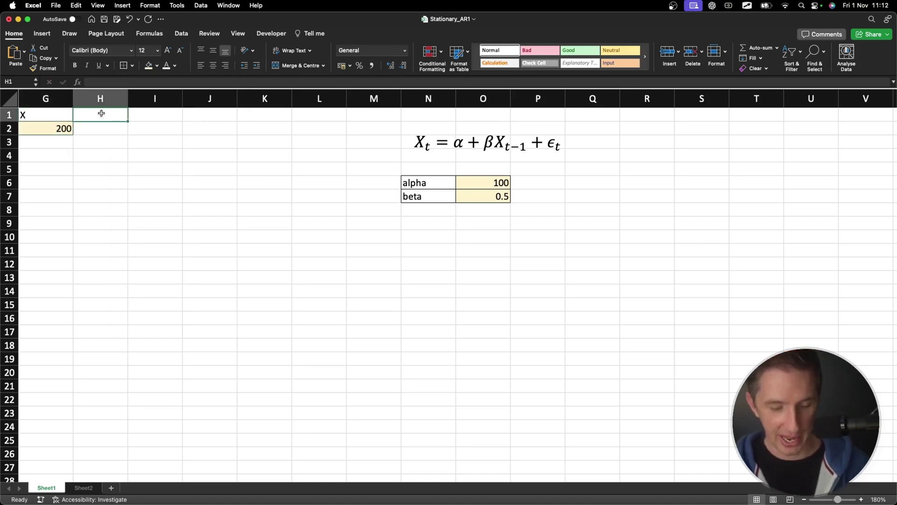
{"action": "type", "text": "const"}
{"action": "key", "text": "BackSpace"}
{"action": "type", "text": "st"}
{"action": "key", "text": "Return"}
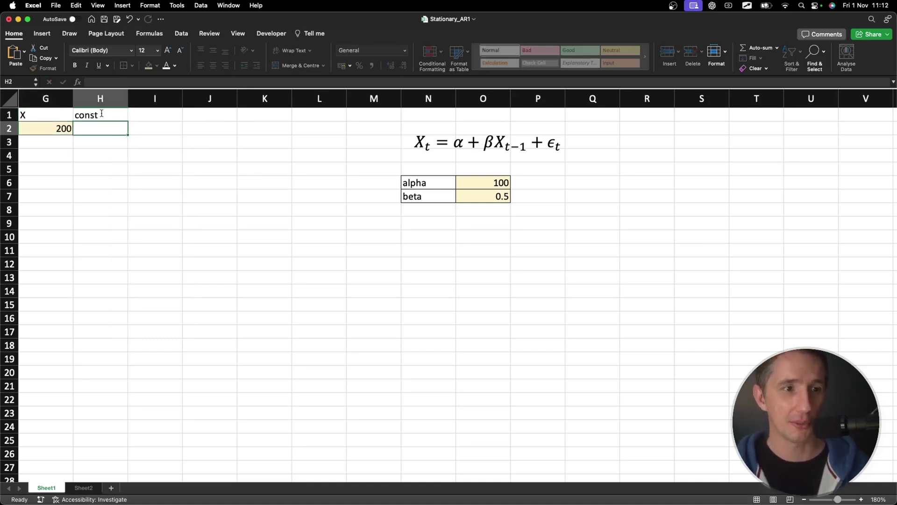
Step: Enter the absolute reference =$O$6 to alpha in H3 and fill it down to row 360
{"action": "key", "text": "Return"}
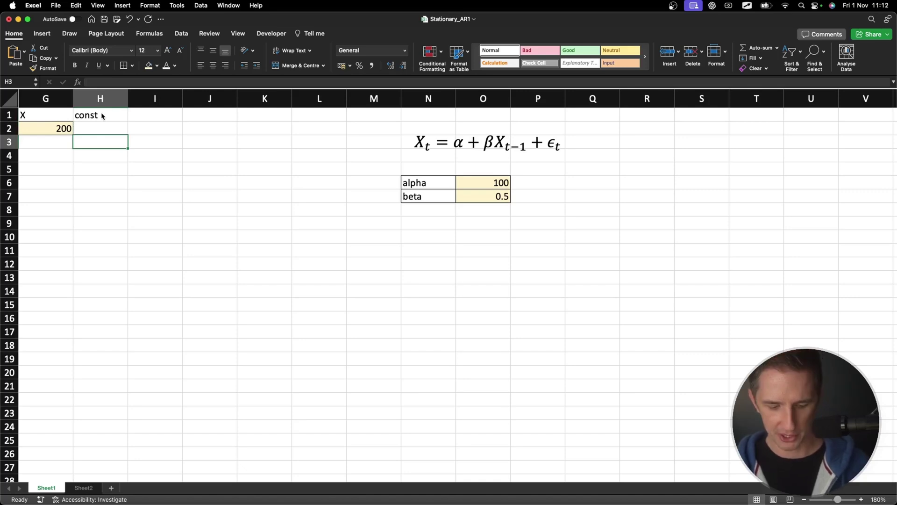
{"action": "type", "text": "="}
{"action": "left_click", "coordinate": [475, 182]}
{"action": "key", "text": "F4"}
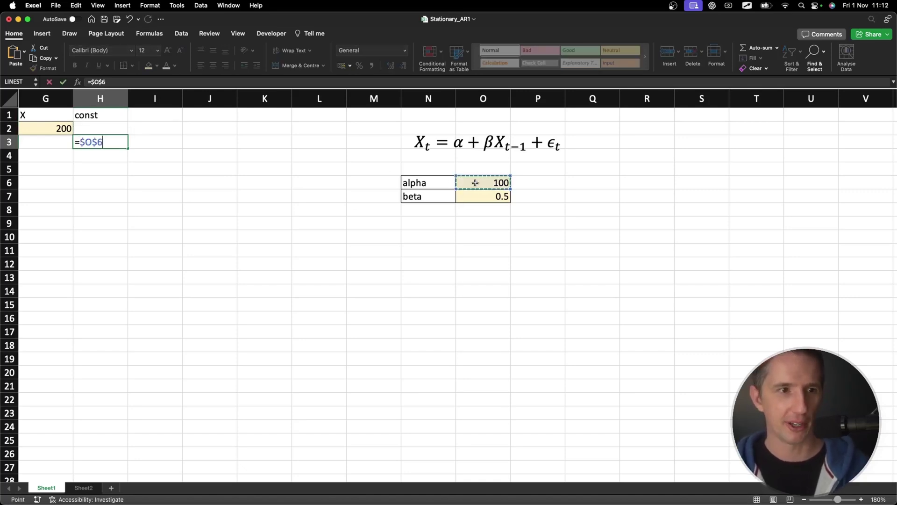
{"action": "key", "text": "ctrl+Return"}
{"action": "left_click_drag", "start_coordinate": [128, 148], "coordinate": [114, 386]}
{"action": "left_click", "coordinate": [107, 357]}
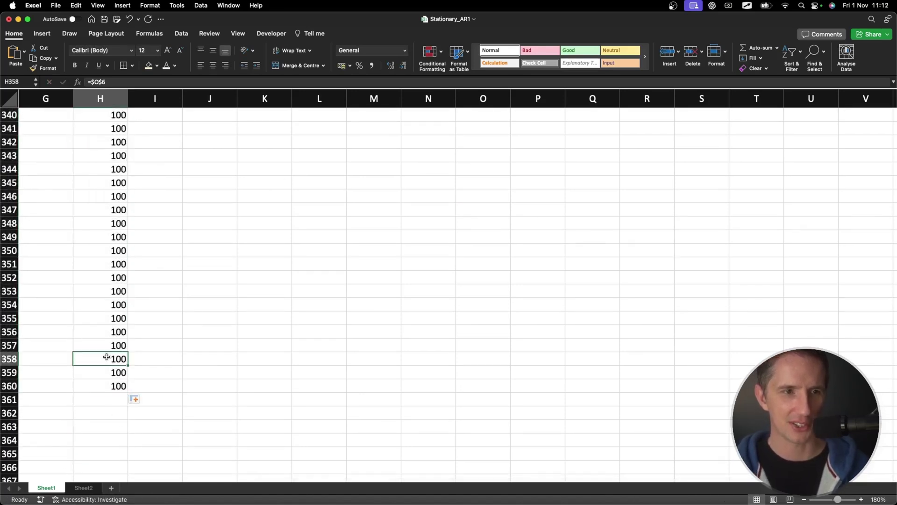
{"action": "key", "text": "ctrl+Up"}
{"action": "key", "text": "ctrl+Up"}
{"action": "left_click", "coordinate": [97, 148]}
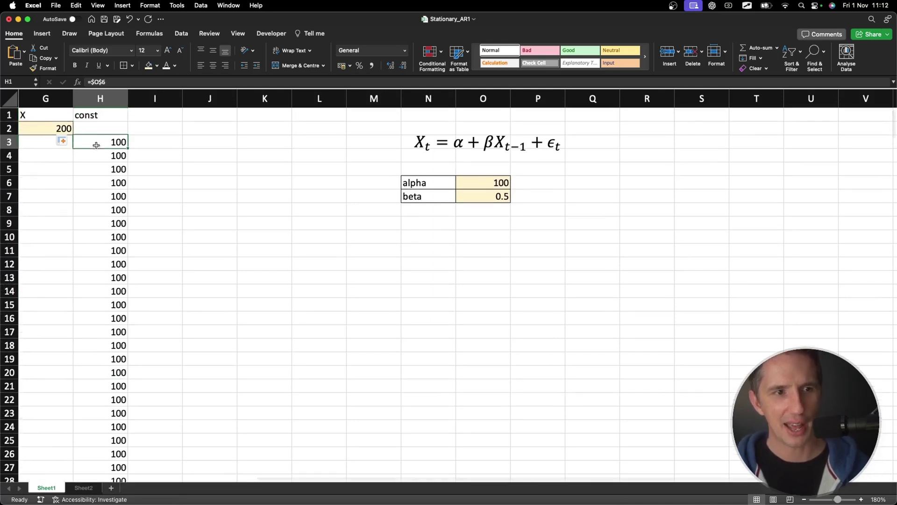
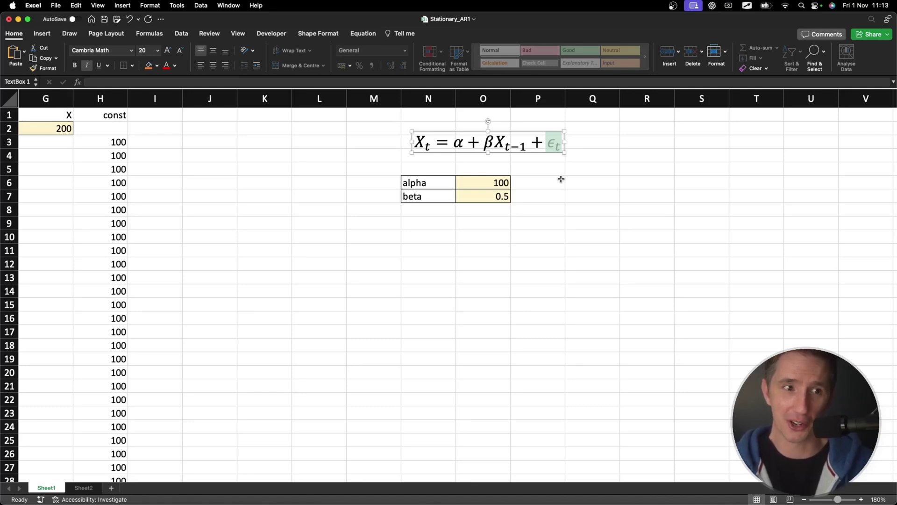
Step: Enter the column heading e for the error term in cell I1
{"action": "left_click", "coordinate": [166, 119]}
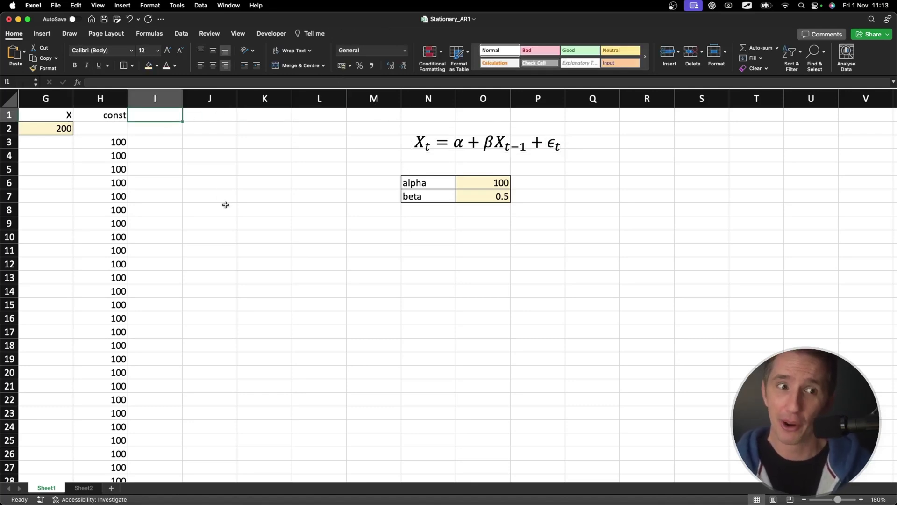
{"action": "type", "text": "e"}
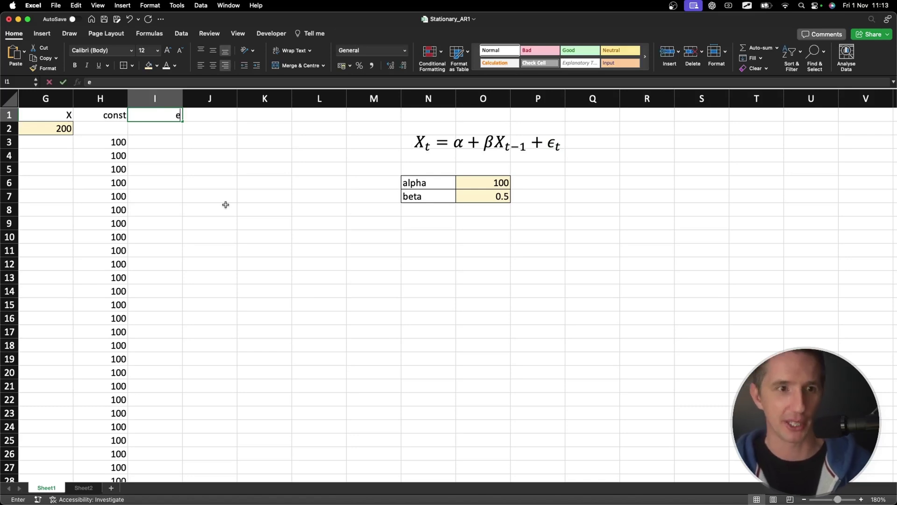
{"action": "key", "text": "Return"}
{"action": "key", "text": "Return"}
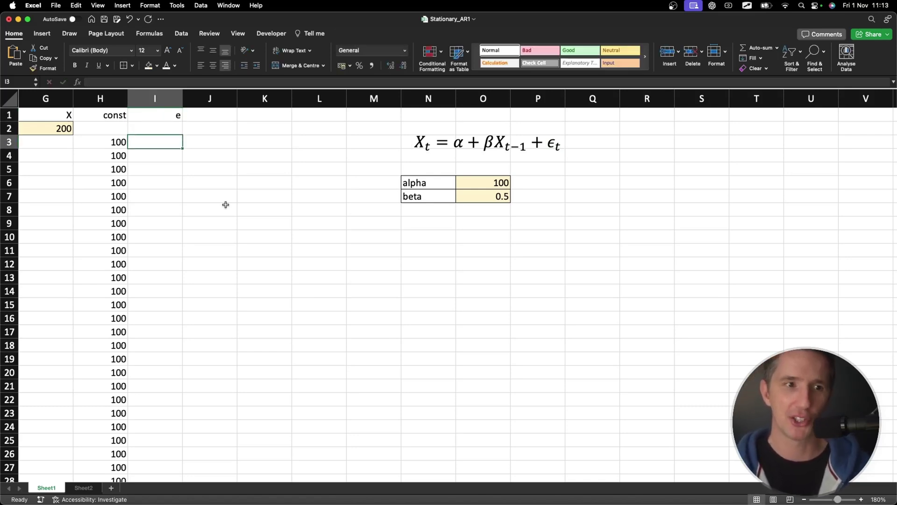
{"action": "type", "text": "=NORM"}
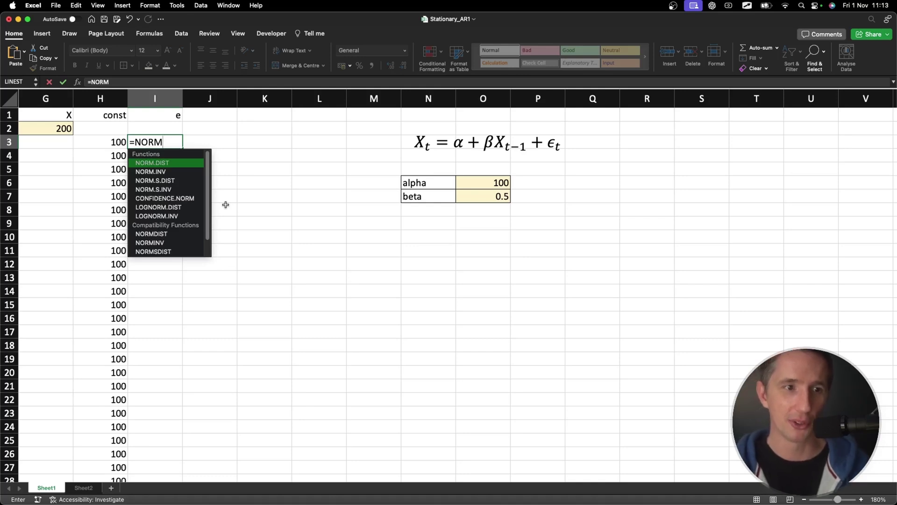
{"action": "key", "text": "Down"}
{"action": "key", "text": "Tab"}
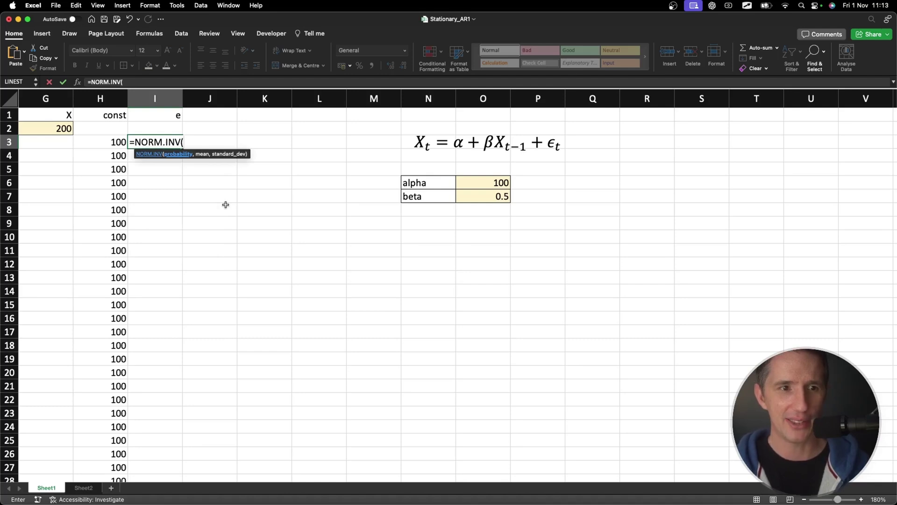
{"action": "type", "text": "RAND()"}
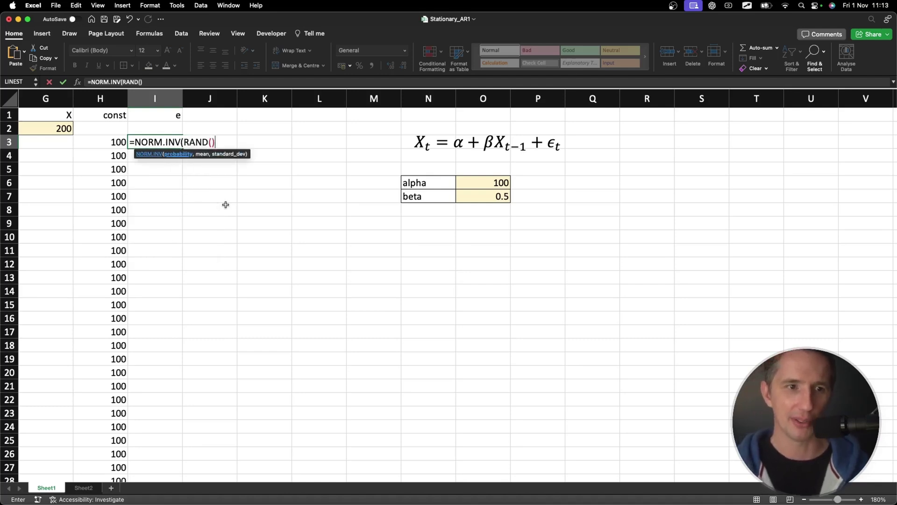
{"action": "key", "text": "Escape"}
Step: Enter the random number formula =RAND() in cell I3 under the e heading
{"action": "type", "text": "=RAND"}
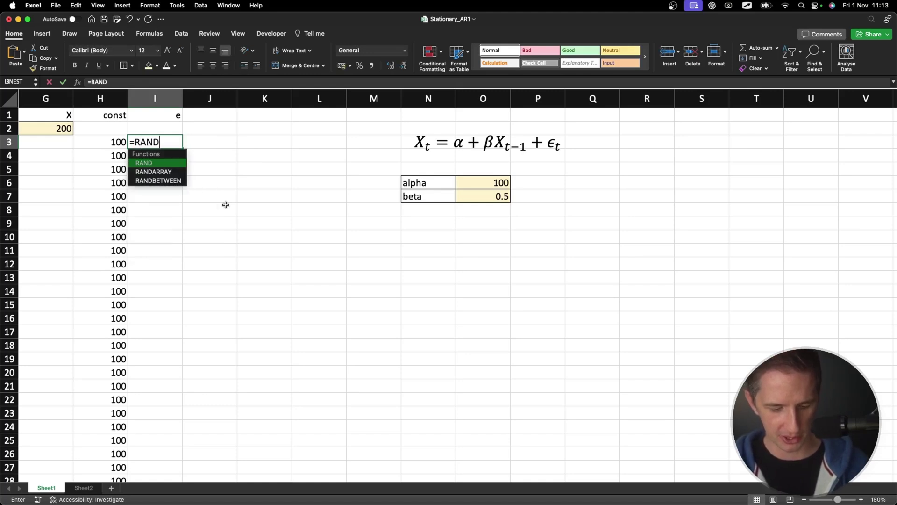
{"action": "type", "text": "()"}
{"action": "key", "text": "Return"}
{"action": "key", "text": "BackSpace"}
{"action": "key", "text": "Return"}
{"action": "key", "text": "Return"}
{"action": "key", "text": "Return"}
{"action": "key", "text": "Return"}
{"action": "key", "text": "Return"}
{"action": "key", "text": "Return"}
{"action": "key", "text": "Return"}
{"action": "key", "text": "Return"}
{"action": "key", "text": "Return"}
{"action": "key", "text": "Return"}
{"action": "key", "text": "Return"}
{"action": "key", "text": "Return"}
{"action": "key", "text": "Return"}
{"action": "key", "text": "Return"}
{"action": "key", "text": "Return"}
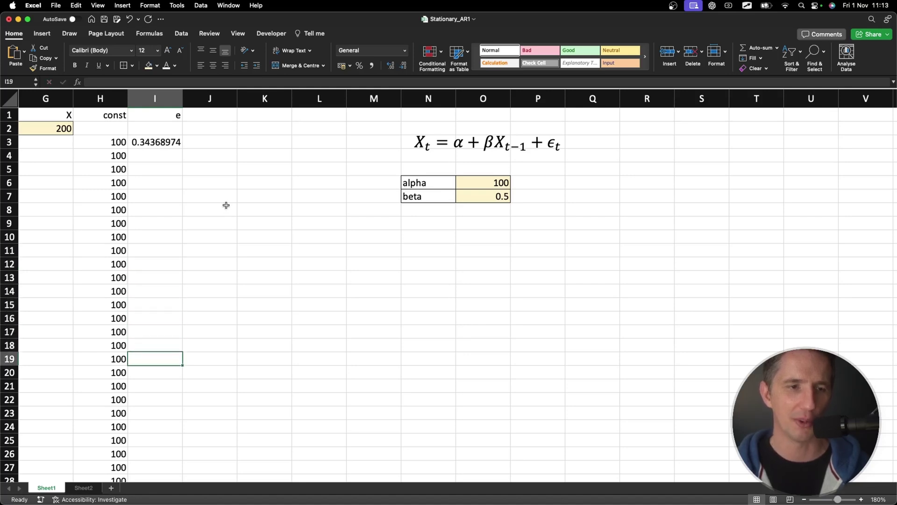
Step: Change the random error formula in I3 to =NORM.INV(RAND(),0,1)
{"action": "left_click", "coordinate": [154, 144]}
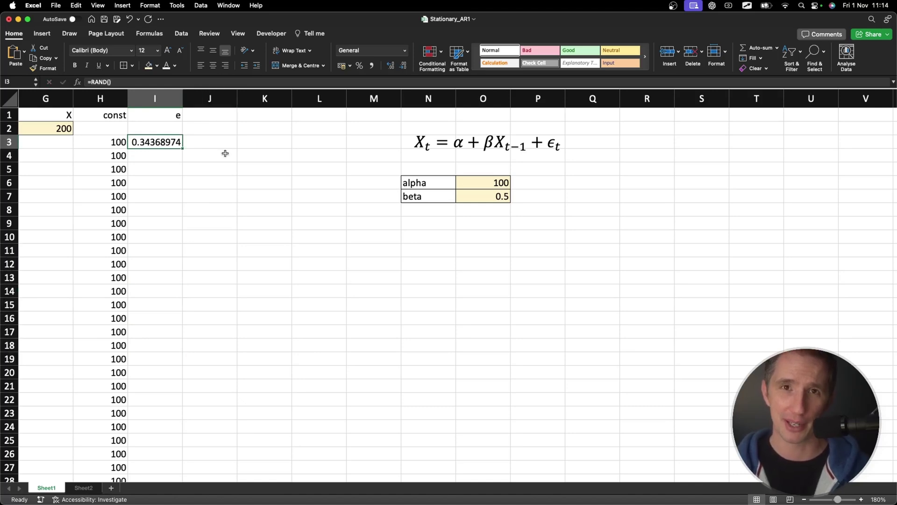
{"action": "double_click", "coordinate": [167, 142]}
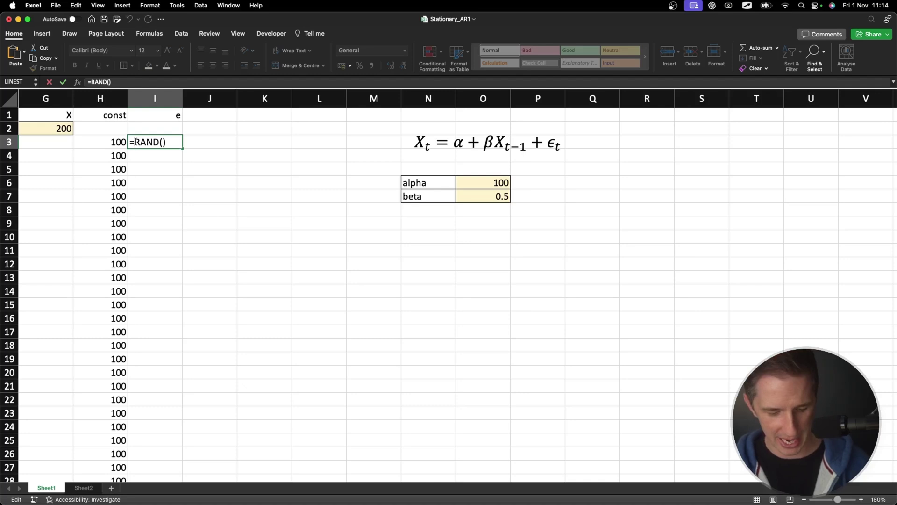
{"action": "type", "text": "NORM"}
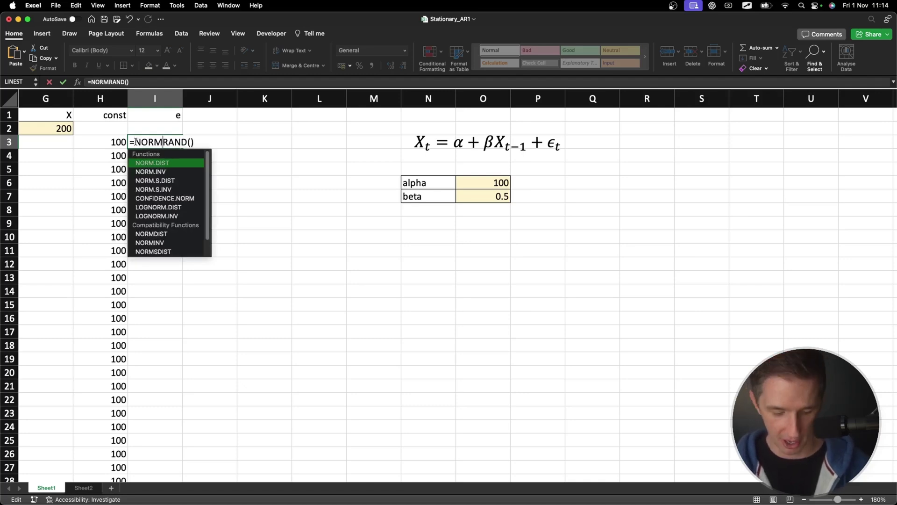
{"action": "type", "text": ".INV(RAND()"}
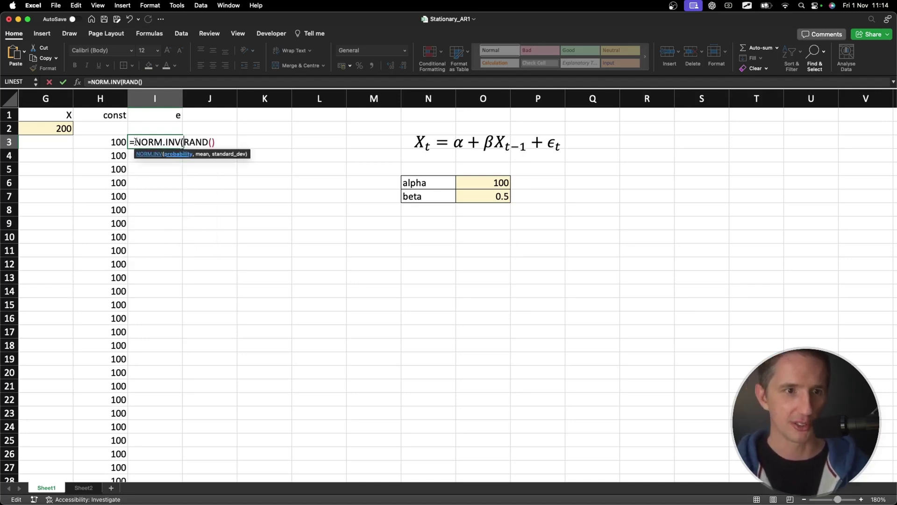
{"action": "type", "text": ",0,1)"}
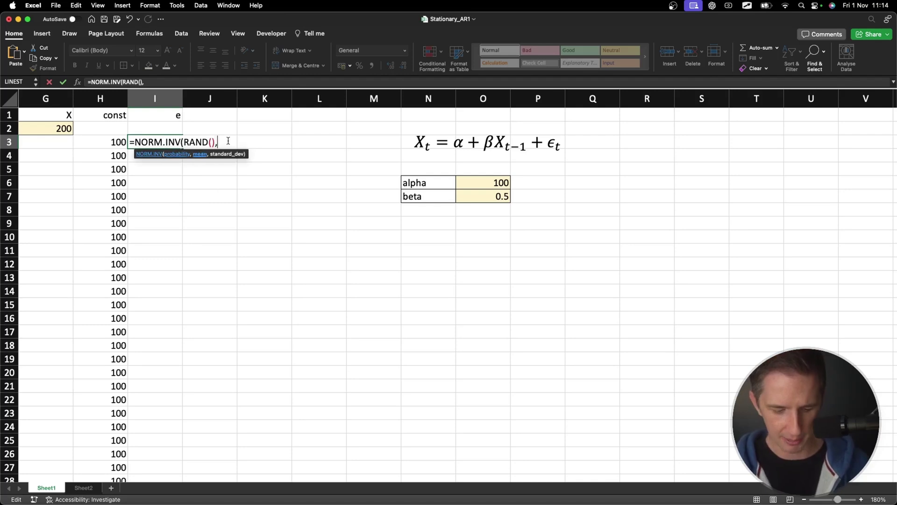
{"action": "key", "text": "Return"}
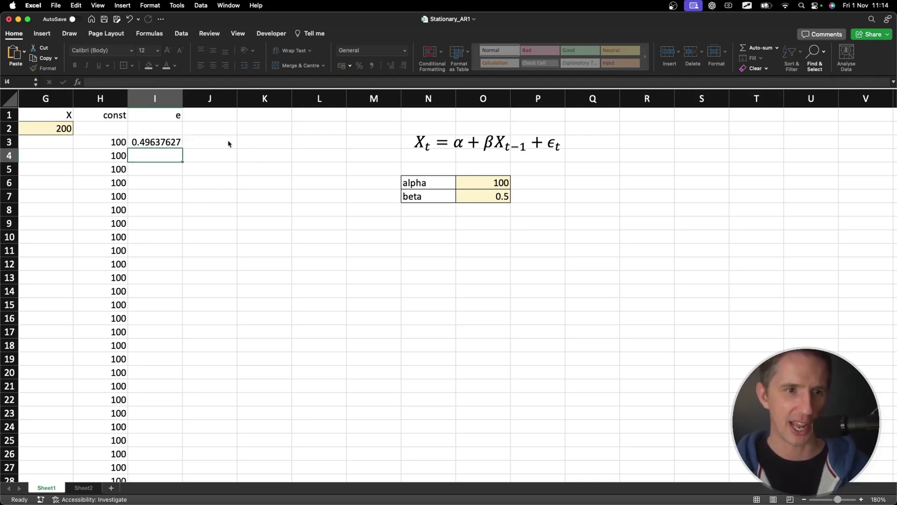
Step: Fill the normal error formula from I3 down column I to row 360
{"action": "key", "text": "Up"}
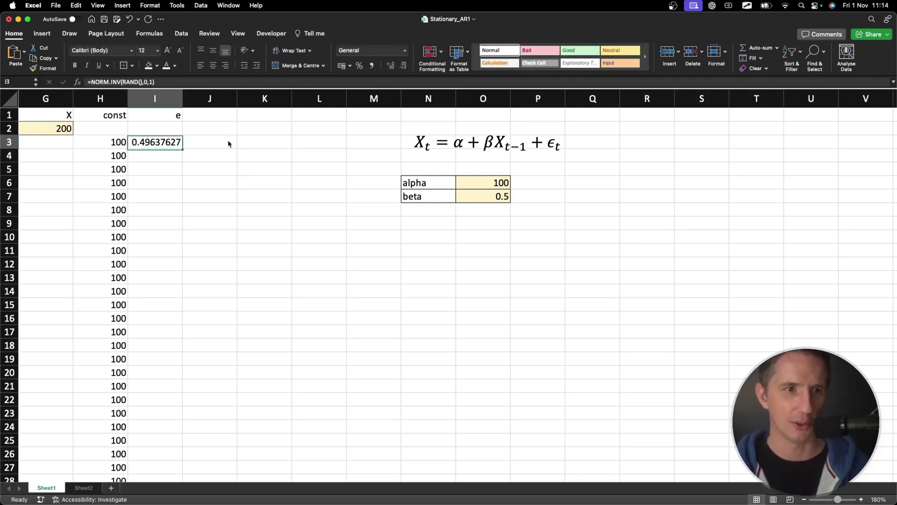
{"action": "double_click", "coordinate": [182, 148]}
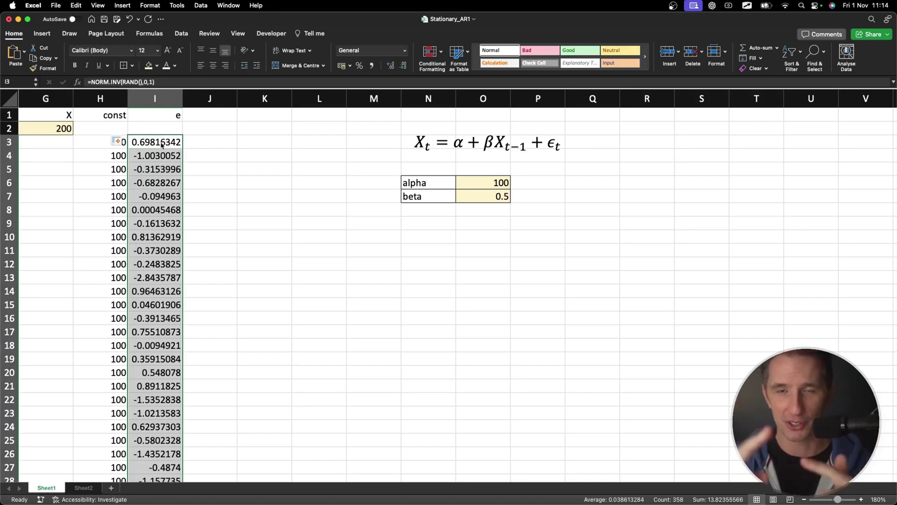
{"action": "double_click", "coordinate": [161, 145]}
{"action": "left_click", "coordinate": [168, 155]}
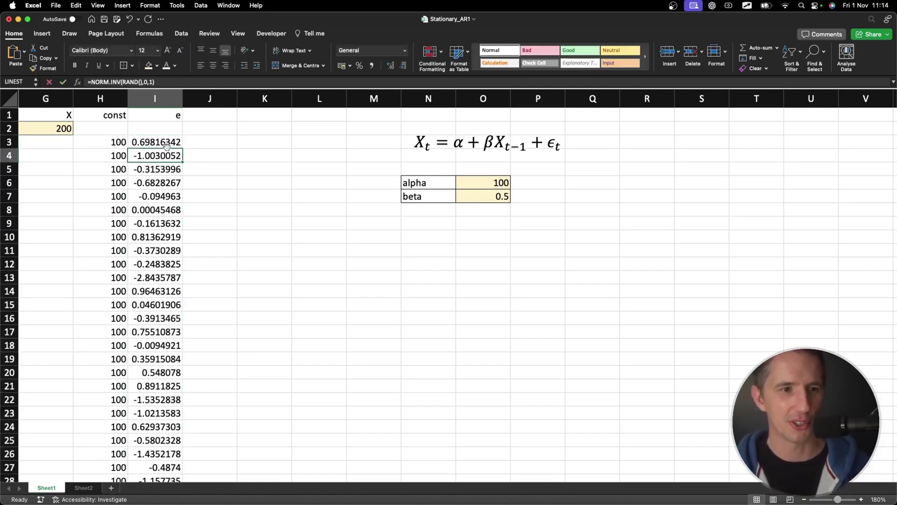
Step: Start the AR(1) formula in G3 with the constant plus beta as absolute references: =$H$3+$O$7*
{"action": "left_click", "coordinate": [55, 141]}
{"action": "type", "text": "="}
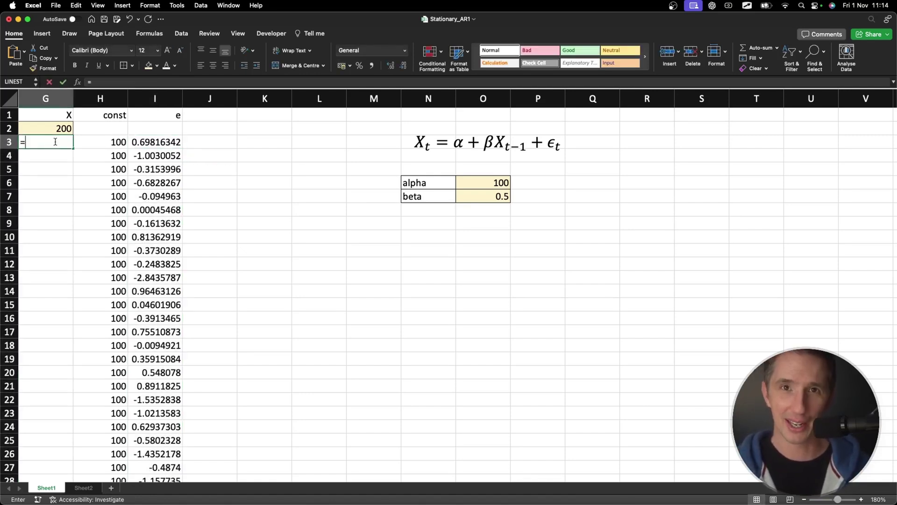
{"action": "left_click", "coordinate": [112, 143]}
{"action": "key", "text": "F4"}
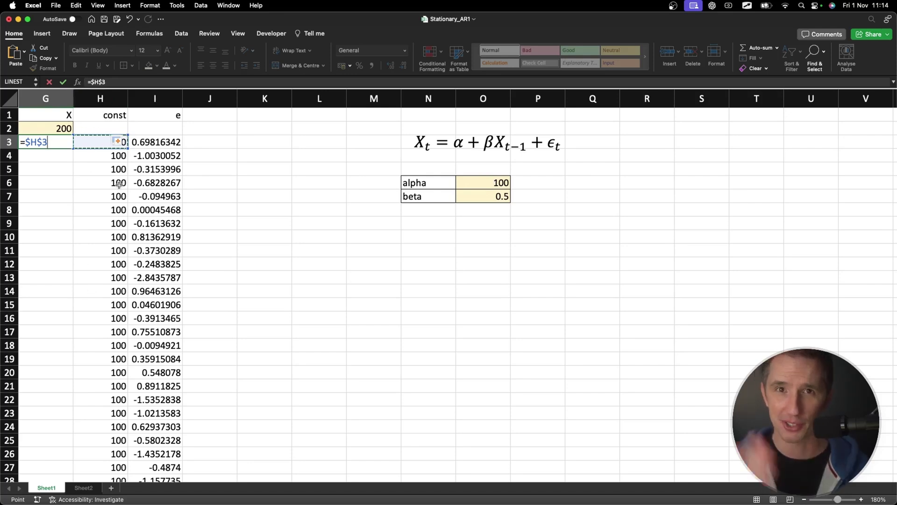
{"action": "type", "text": "+"}
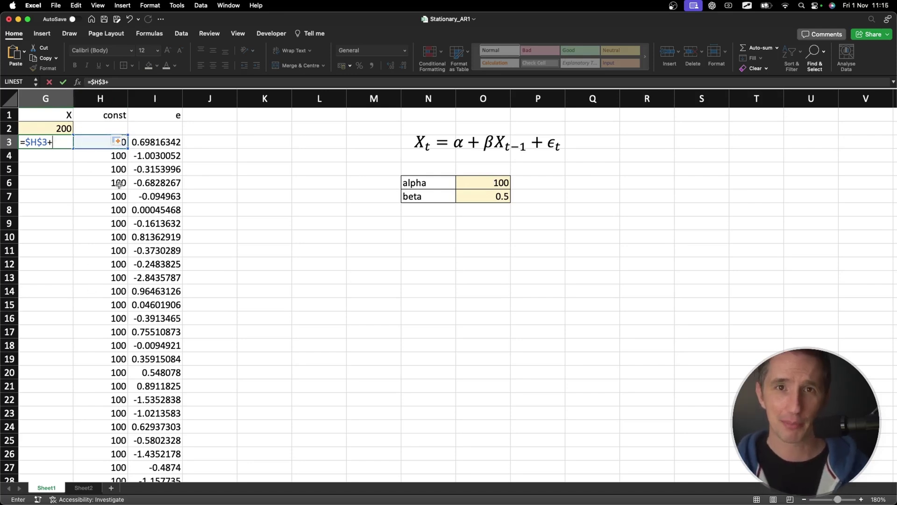
{"action": "left_click", "coordinate": [495, 193]}
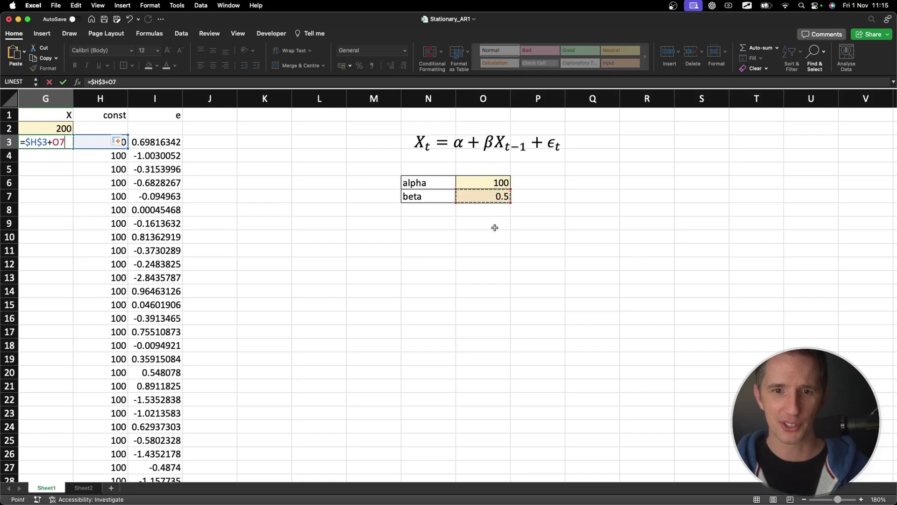
{"action": "key", "text": "F4"}
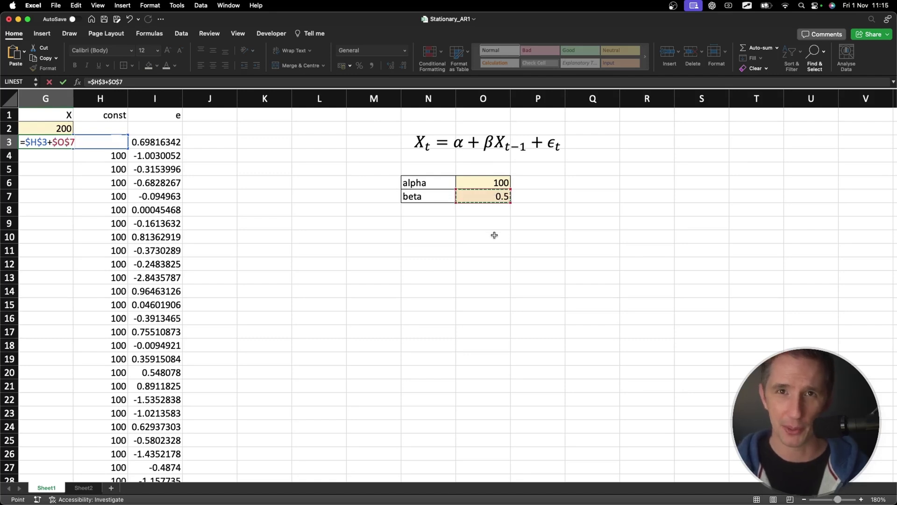
{"action": "type", "text": "*"}
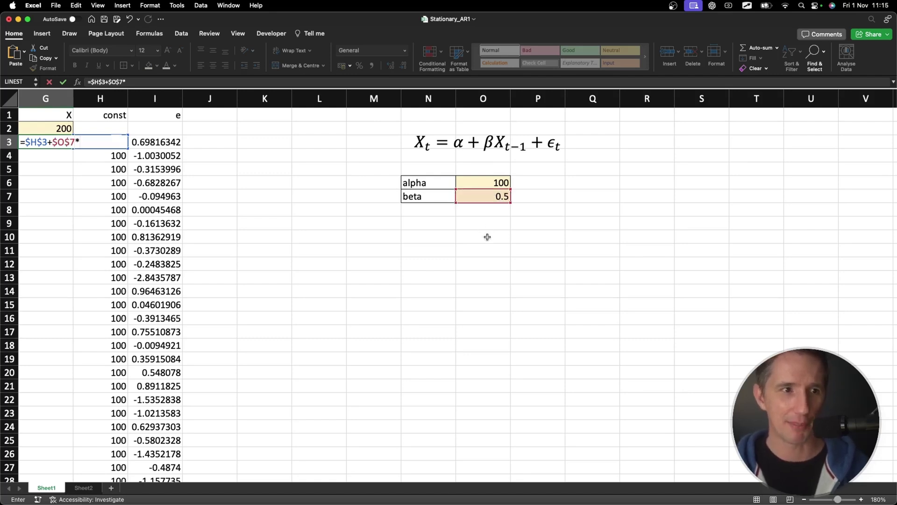
Step: Complete the G3 formula with the previous X value and the error term, giving =$H$3+$O$7*$G2+$I3
{"action": "left_click", "coordinate": [38, 131]}
{"action": "key", "text": "F4"}
{"action": "key", "text": "F4"}
{"action": "key", "text": "F4"}
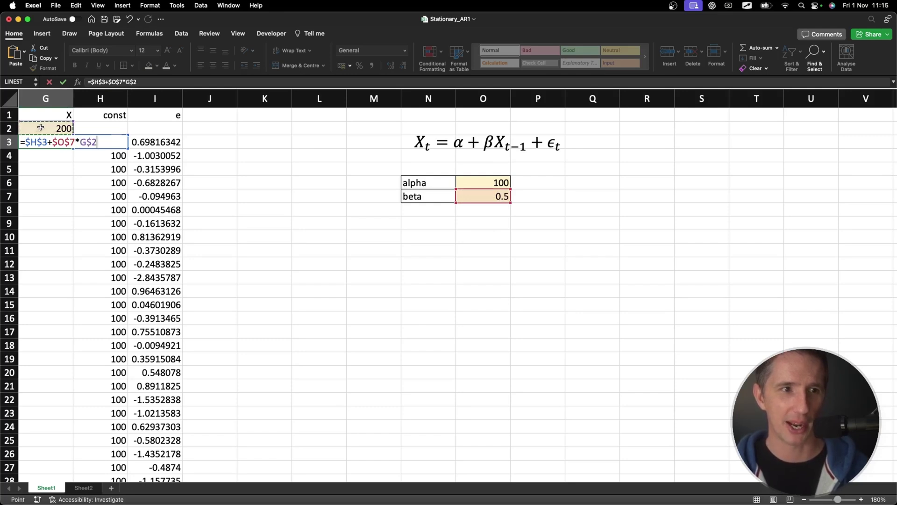
{"action": "type", "text": "+"}
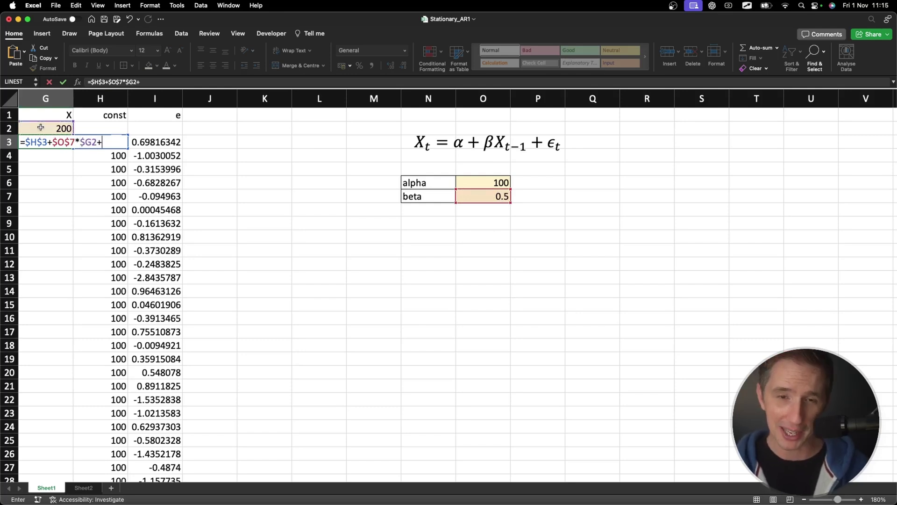
{"action": "left_click", "coordinate": [140, 144]}
{"action": "key", "text": "F4"}
{"action": "key", "text": "F4"}
{"action": "key", "text": "F4"}
{"action": "key", "text": "Return"}
Step: Fill the AR(1) formula from G3 down column G to row 360
{"action": "key", "text": "Up"}
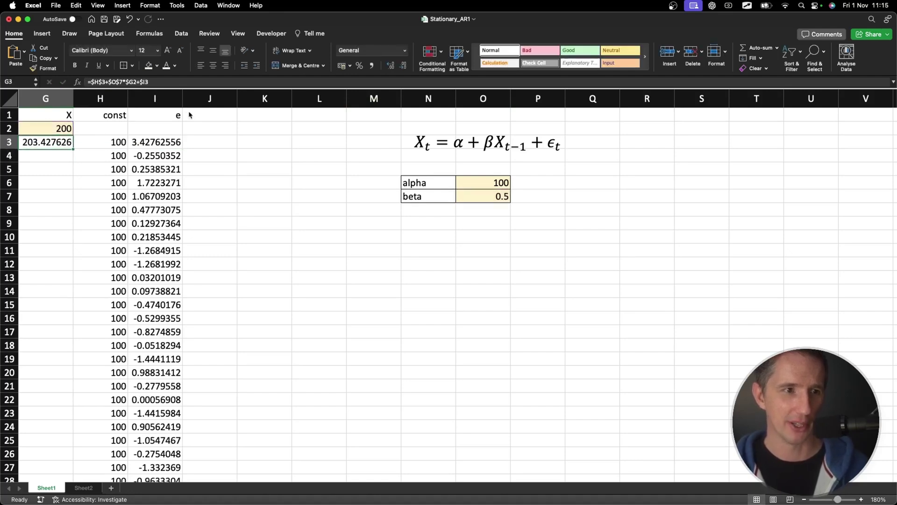
{"action": "double_click", "coordinate": [73, 150]}
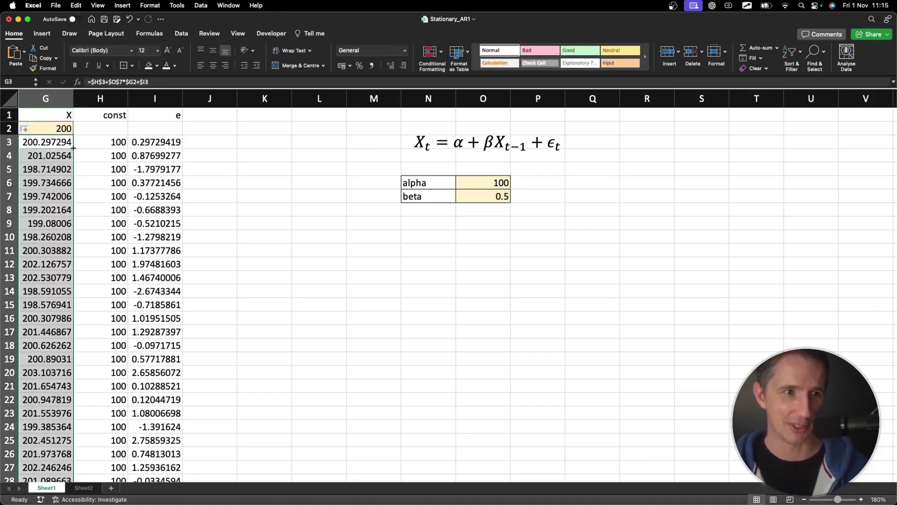
{"action": "double_click", "coordinate": [157, 144]}
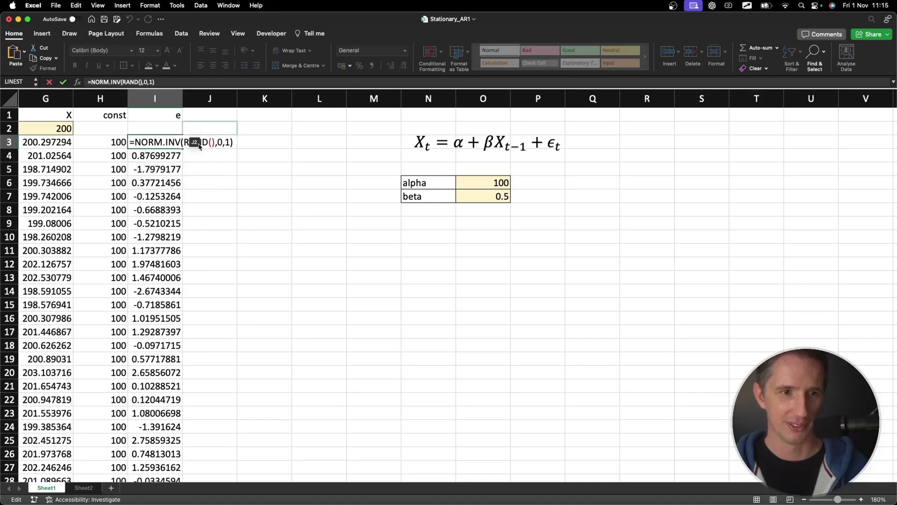
{"action": "key", "text": "Escape"}
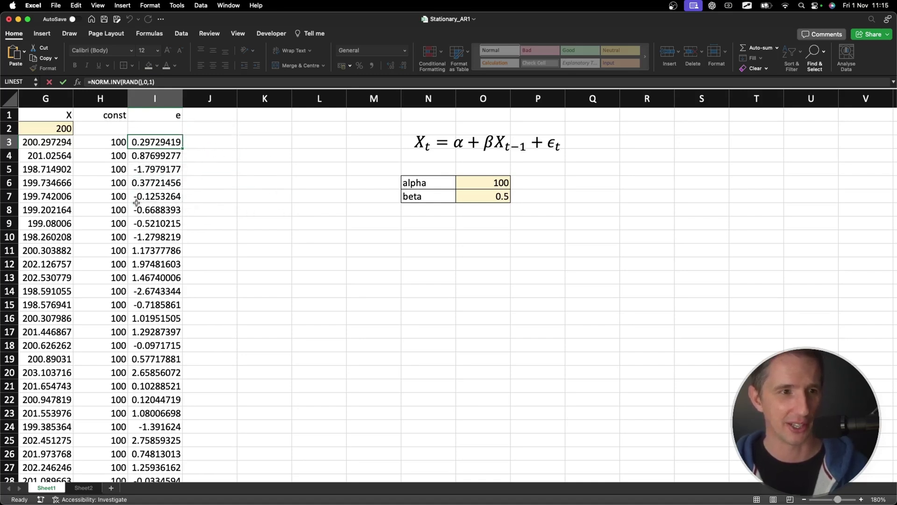
Step: Apply the comma number style with two decimals to the X, const and e values in G3:I360
{"action": "left_click_drag", "start_coordinate": [49, 142], "coordinate": [145, 166]}
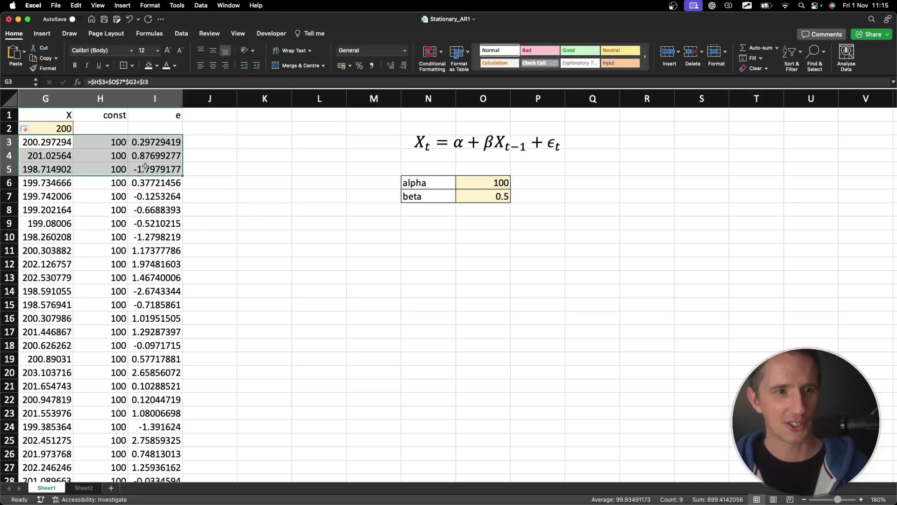
{"action": "key", "text": "ctrl+shift+Down"}
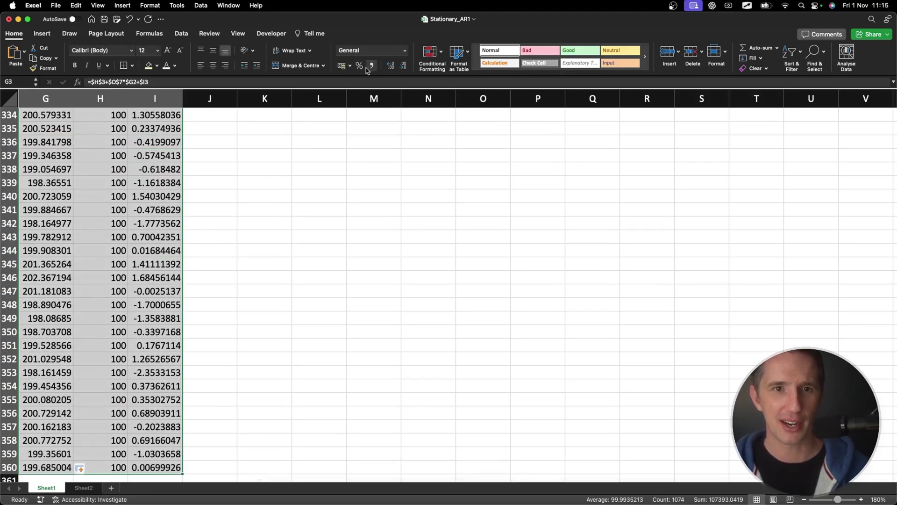
{"action": "left_click", "coordinate": [372, 66]}
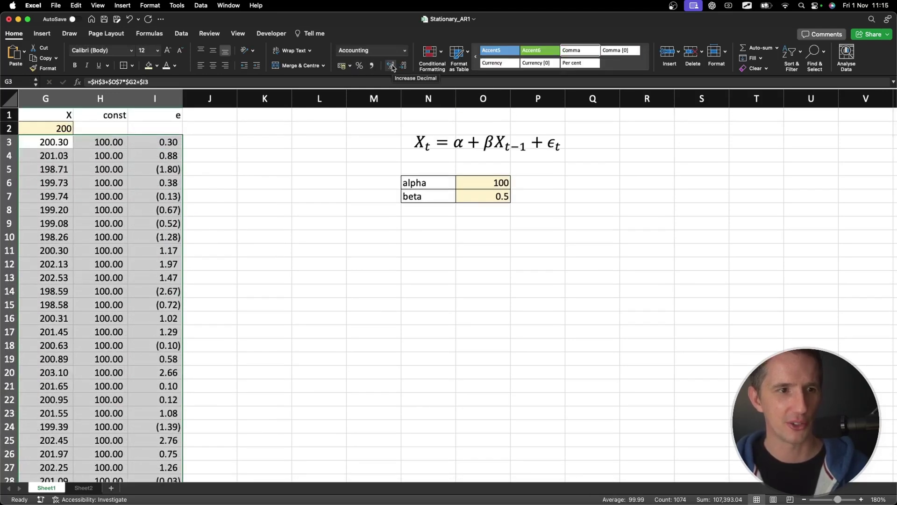
Step: Show the starting X value in G2 with two decimal places
{"action": "left_click", "coordinate": [47, 128]}
{"action": "left_click", "coordinate": [395, 66]}
{"action": "left_click", "coordinate": [395, 66]}
{"action": "left_click", "coordinate": [403, 65]}
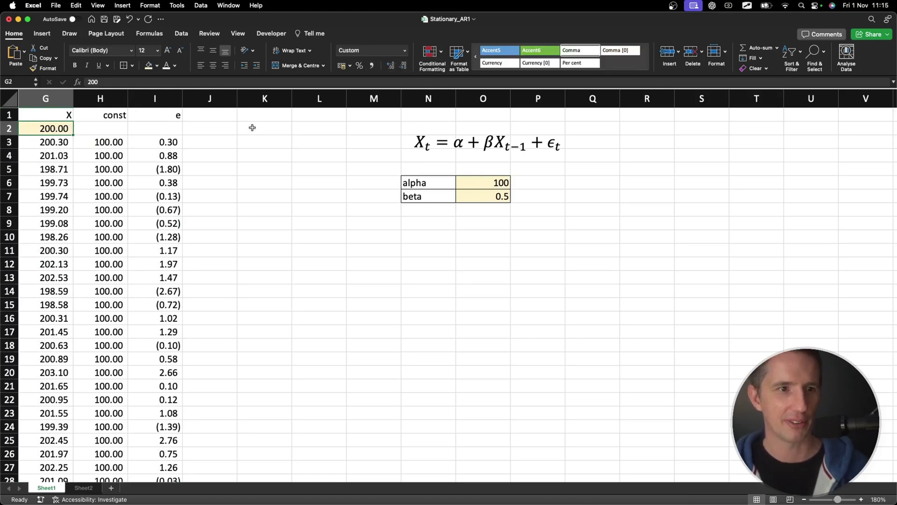
{"action": "left_click", "coordinate": [166, 130]}
{"action": "key", "text": "Down"}
Step: Insert a line chart of the X values in G2:G360, titled X Price, below the alpha and beta table
{"action": "left_click", "coordinate": [64, 129]}
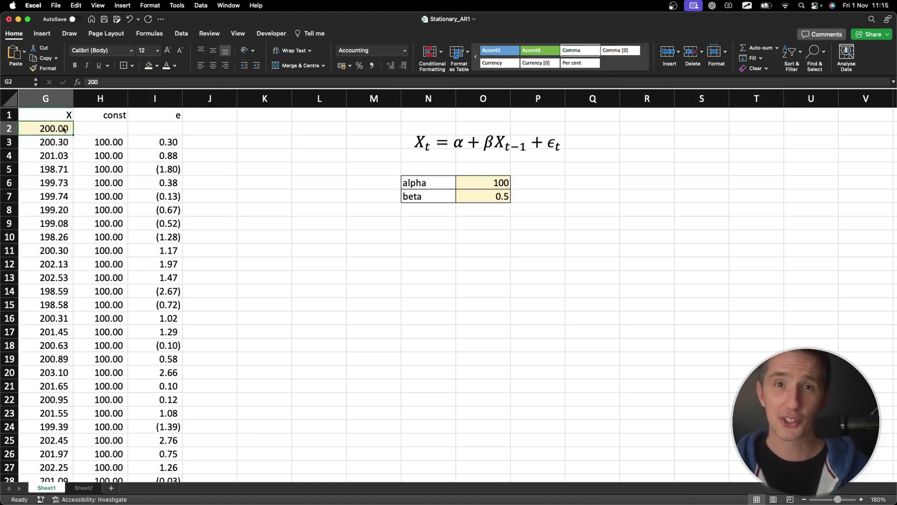
{"action": "key", "text": "ctrl+shift+Down"}
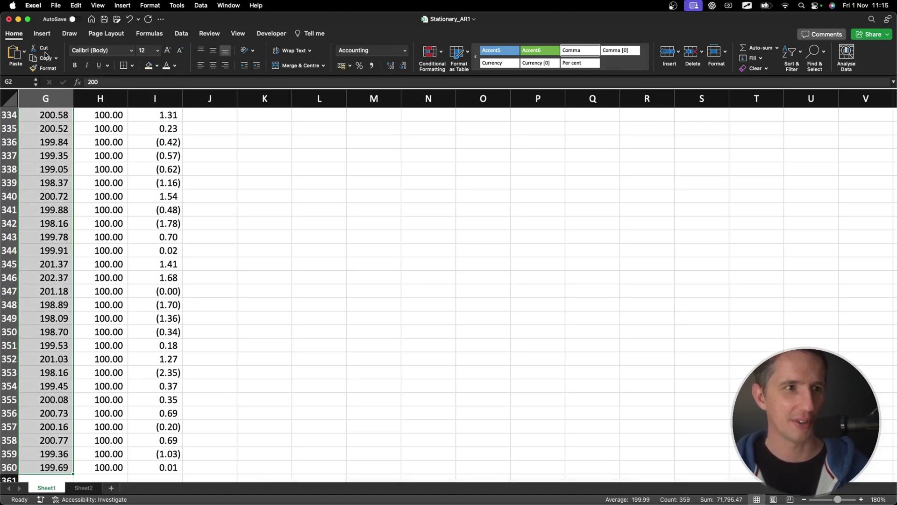
{"action": "left_click", "coordinate": [48, 35]}
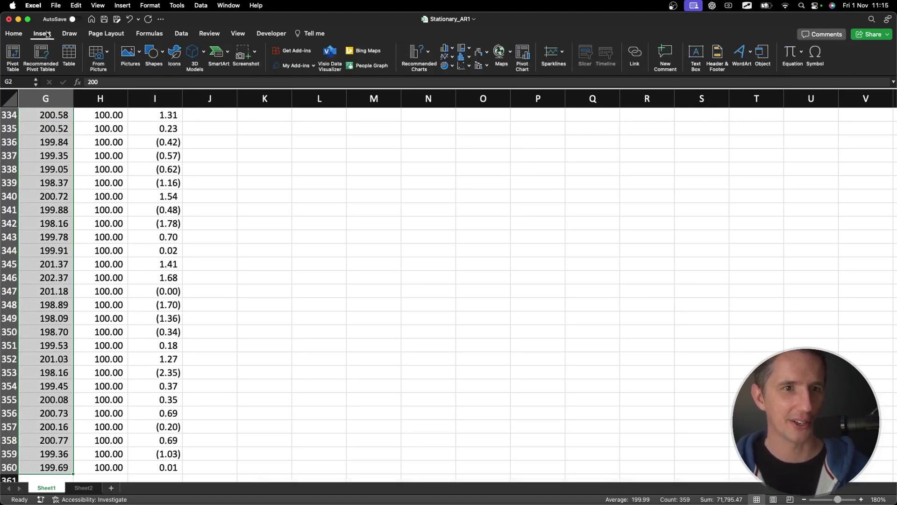
{"action": "left_click", "coordinate": [447, 57]}
{"action": "left_click", "coordinate": [465, 101]}
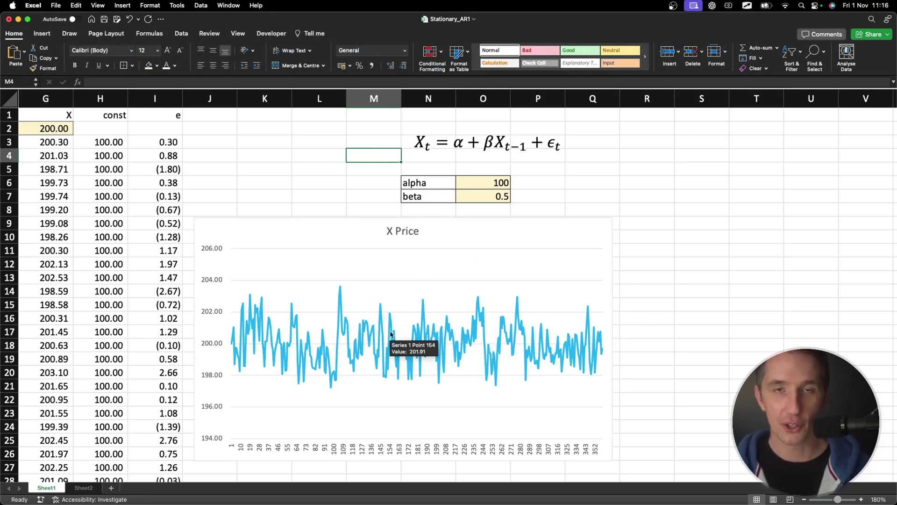
Step: Select the beta value in O7 and examine how the X Price line fluctuates around its mean
{"action": "left_click", "coordinate": [491, 189]}
{"action": "left_click", "coordinate": [493, 194]}
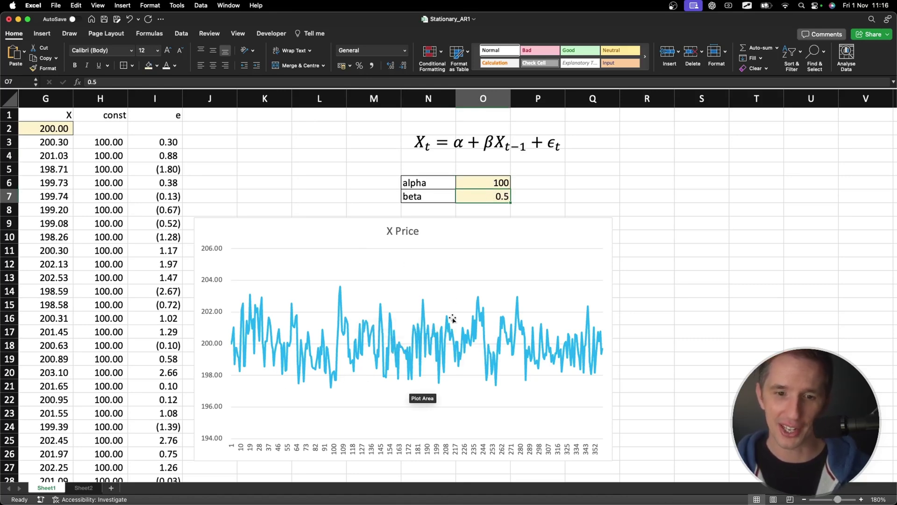
{"action": "mouse_move", "coordinate": [600, 338]}
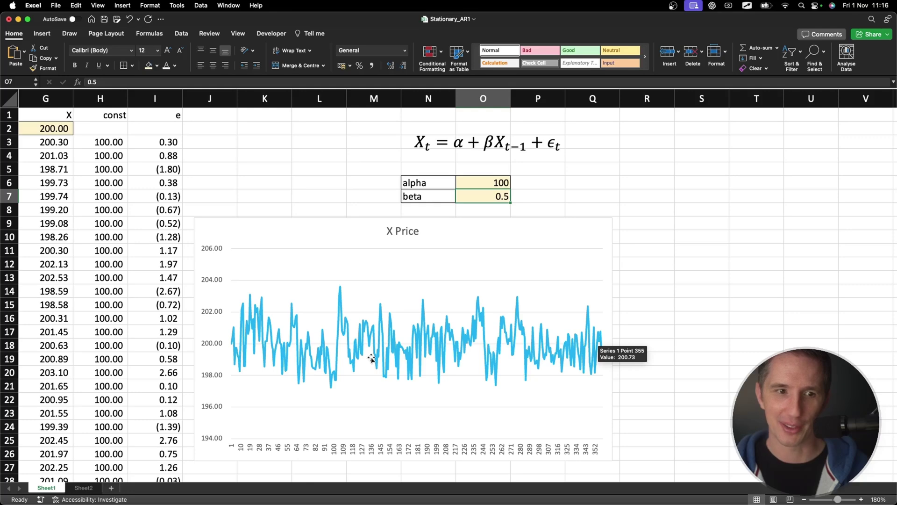
{"action": "mouse_move", "coordinate": [576, 368]}
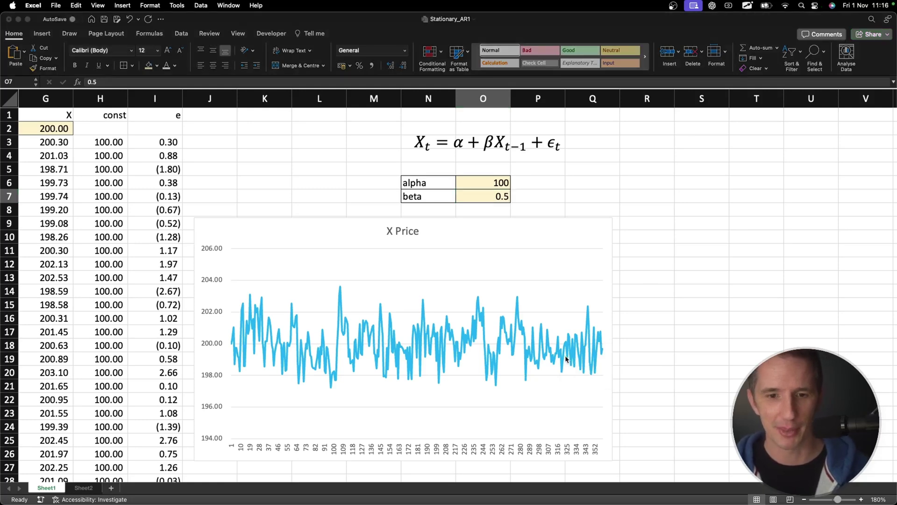
Step: Circle the beta value in green and sketch a freehand curve beside the equation that spikes sharply and falls back
{"action": "mouse_move", "coordinate": [503, 192]}
{"action": "left_mouse_down"}
{"action": "mouse_move", "coordinate": [485, 191]}
{"action": "mouse_move", "coordinate": [485, 206]}
{"action": "mouse_move", "coordinate": [516, 204]}
{"action": "mouse_move", "coordinate": [502, 189]}
{"action": "left_mouse_up"}
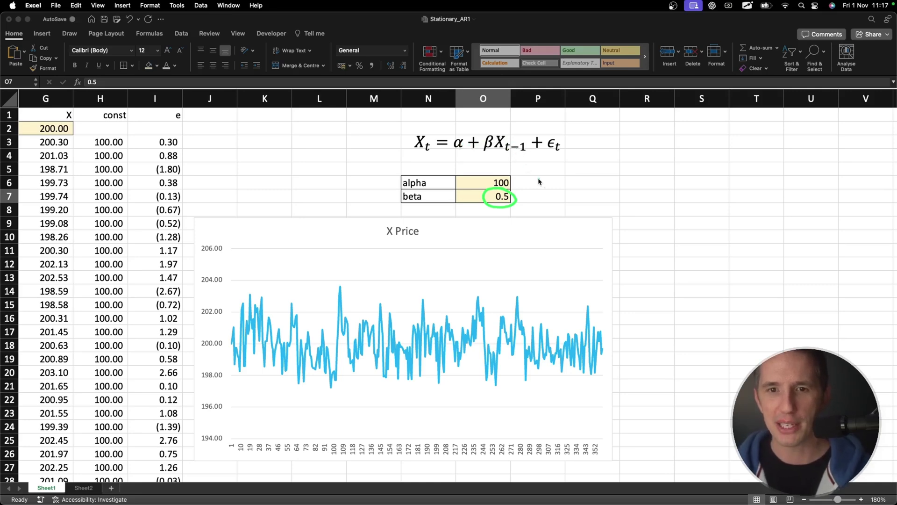
{"action": "mouse_move", "coordinate": [556, 187]}
{"action": "left_mouse_down"}
{"action": "mouse_move", "coordinate": [584, 165]}
{"action": "mouse_move", "coordinate": [610, 196]}
{"action": "mouse_move", "coordinate": [627, 119]}
{"action": "left_mouse_up"}
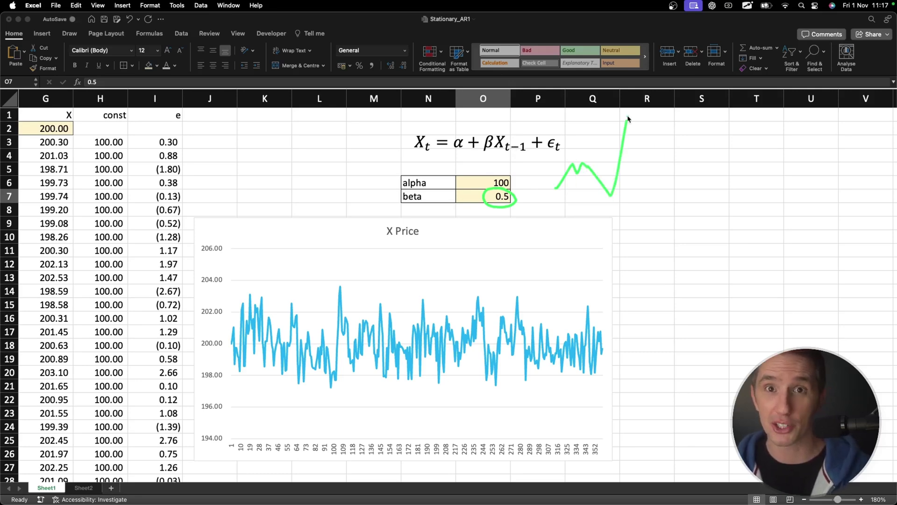
{"action": "left_click_drag", "start_coordinate": [628, 120], "coordinate": [641, 169]}
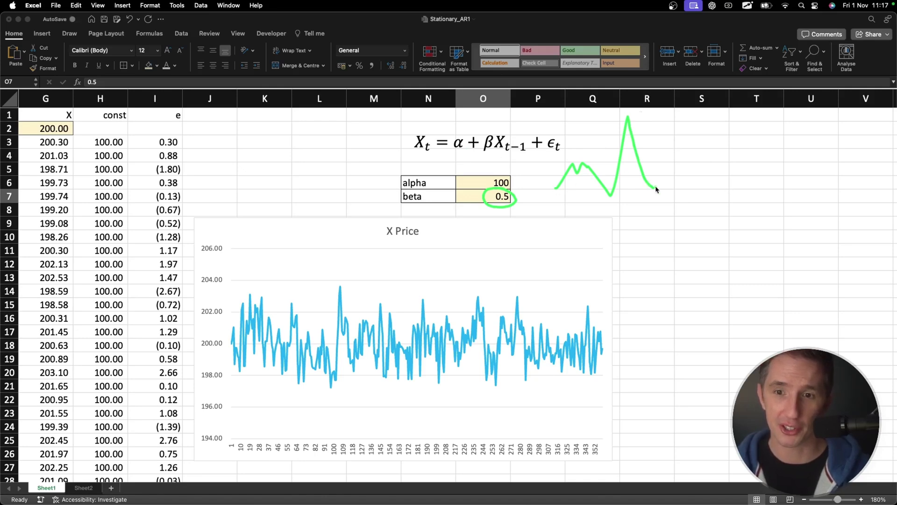
Step: Extend the green freehand curve beside the equation with repeated oscillations, outline the X Price line's range, and clear all annotations
{"action": "mouse_move", "coordinate": [654, 189]}
{"action": "left_mouse_down"}
{"action": "mouse_move", "coordinate": [669, 151]}
{"action": "mouse_move", "coordinate": [679, 182]}
{"action": "mouse_move", "coordinate": [686, 131]}
{"action": "mouse_move", "coordinate": [717, 188]}
{"action": "mouse_move", "coordinate": [729, 135]}
{"action": "mouse_move", "coordinate": [757, 175]}
{"action": "mouse_move", "coordinate": [776, 145]}
{"action": "mouse_move", "coordinate": [809, 151]}
{"action": "left_mouse_up"}
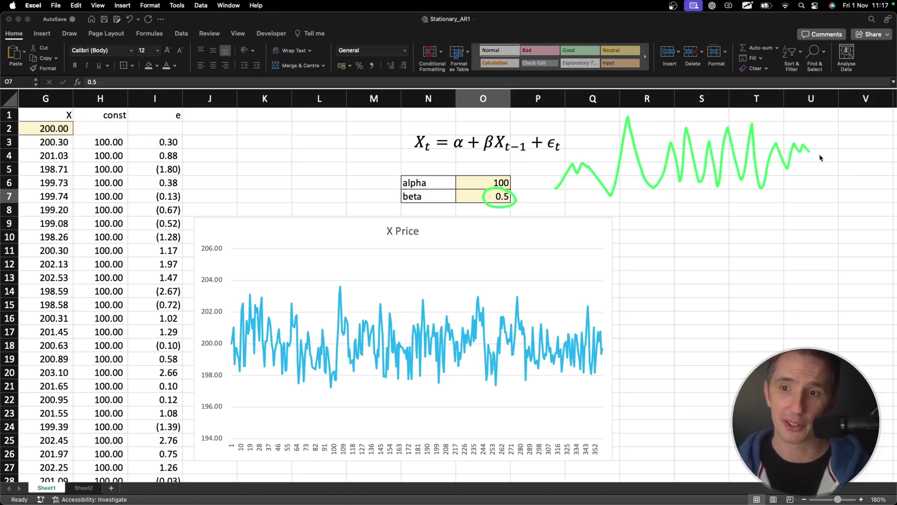
{"action": "mouse_move", "coordinate": [232, 298]}
{"action": "left_mouse_down"}
{"action": "mouse_move", "coordinate": [428, 291]}
{"action": "mouse_move", "coordinate": [590, 301]}
{"action": "mouse_move", "coordinate": [607, 369]}
{"action": "mouse_move", "coordinate": [437, 398]}
{"action": "mouse_move", "coordinate": [278, 392]}
{"action": "mouse_move", "coordinate": [233, 332]}
{"action": "mouse_move", "coordinate": [237, 304]}
{"action": "left_mouse_up"}
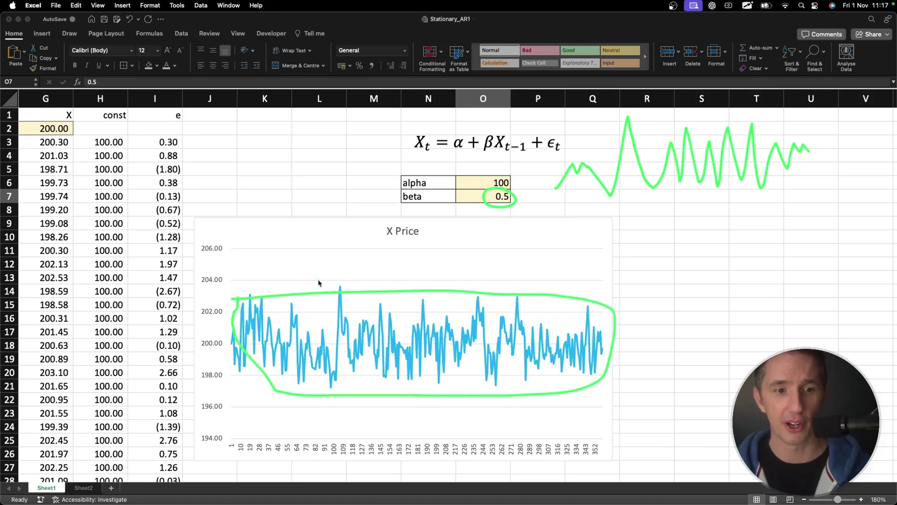
{"action": "key", "text": "Escape"}
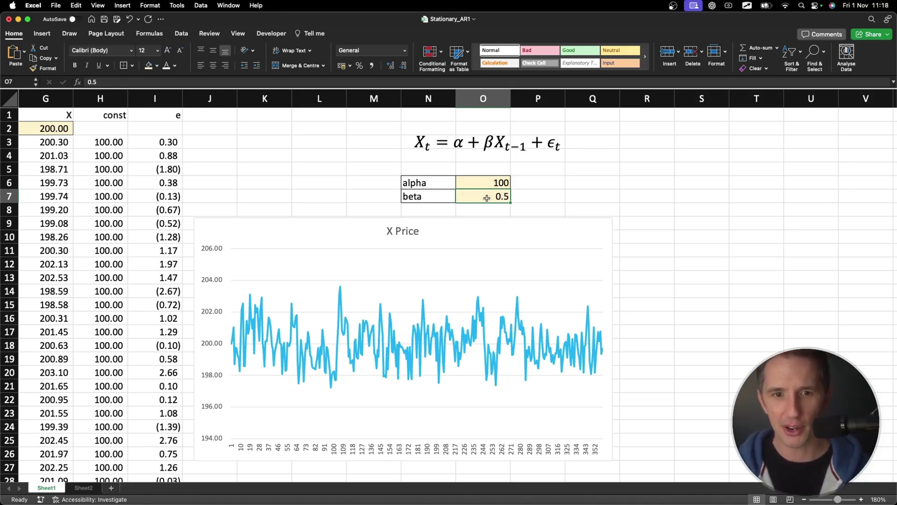
Step: Set beta in O7 to 0.7 and alpha in O6 to 60
{"action": "type", "text": "0.7"}
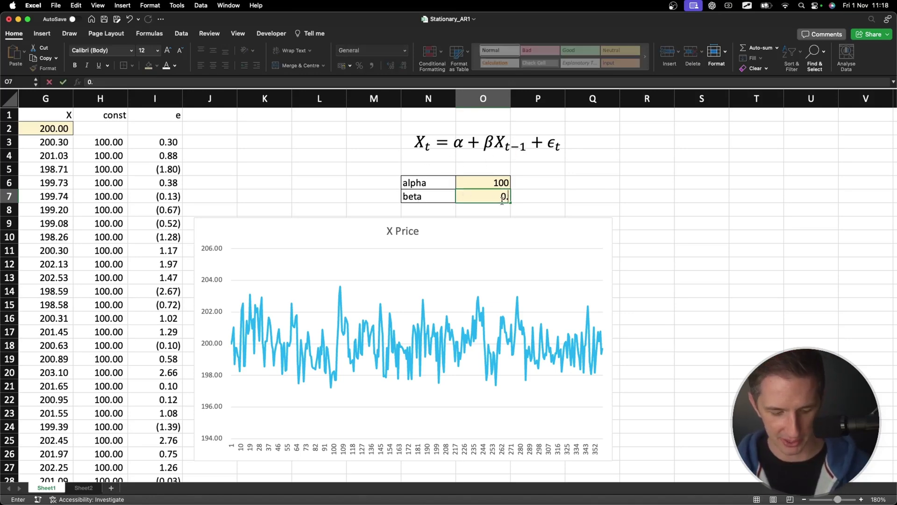
{"action": "key", "text": "Return"}
{"action": "left_click", "coordinate": [499, 182]}
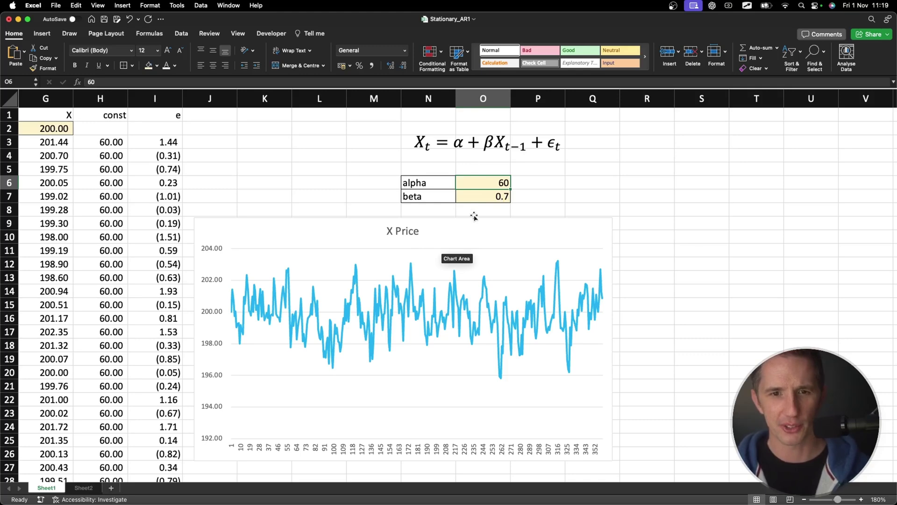
Step: Set beta in O7 to 1 and alpha in O6 to 0.0001
{"action": "left_click", "coordinate": [485, 195]}
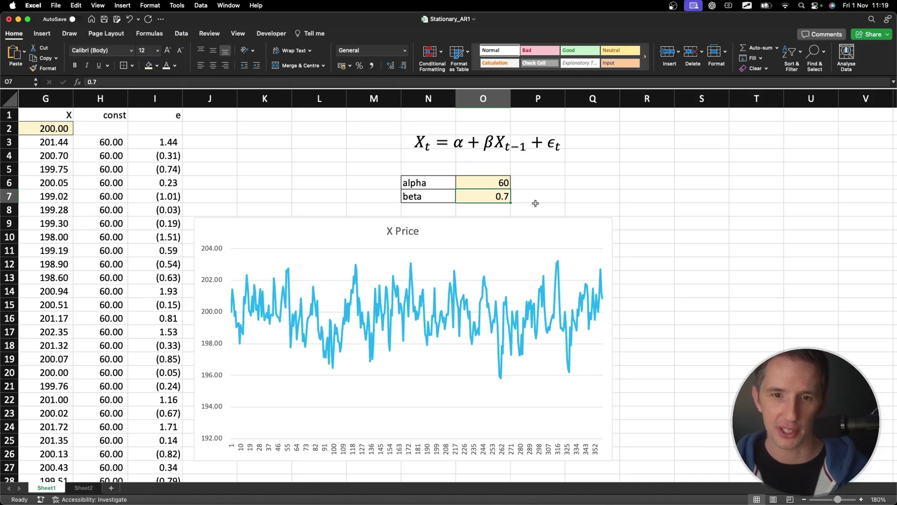
{"action": "type", "text": "1."}
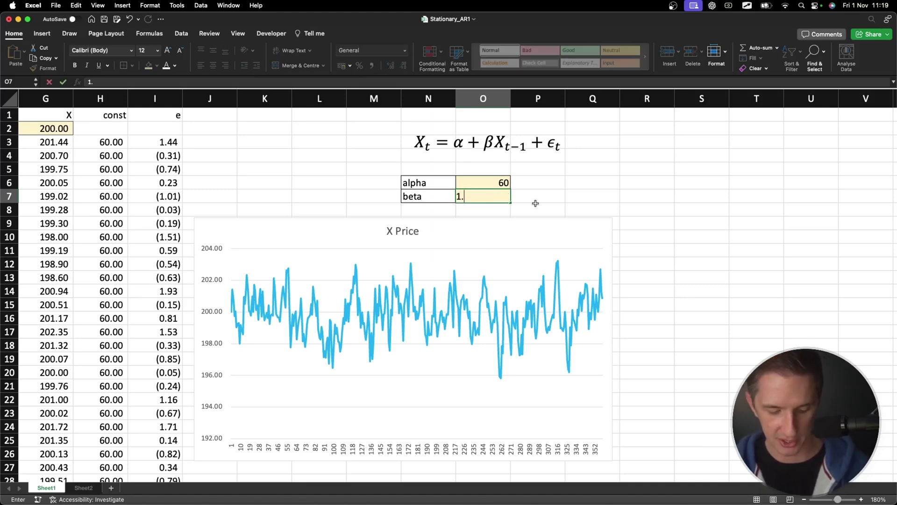
{"action": "key", "text": "BackSpace"}
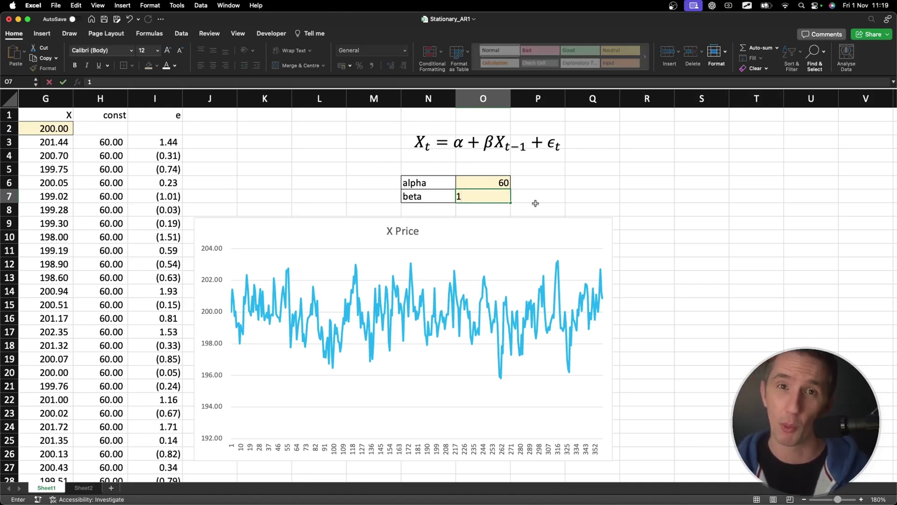
{"action": "key", "text": "ctrl+Return"}
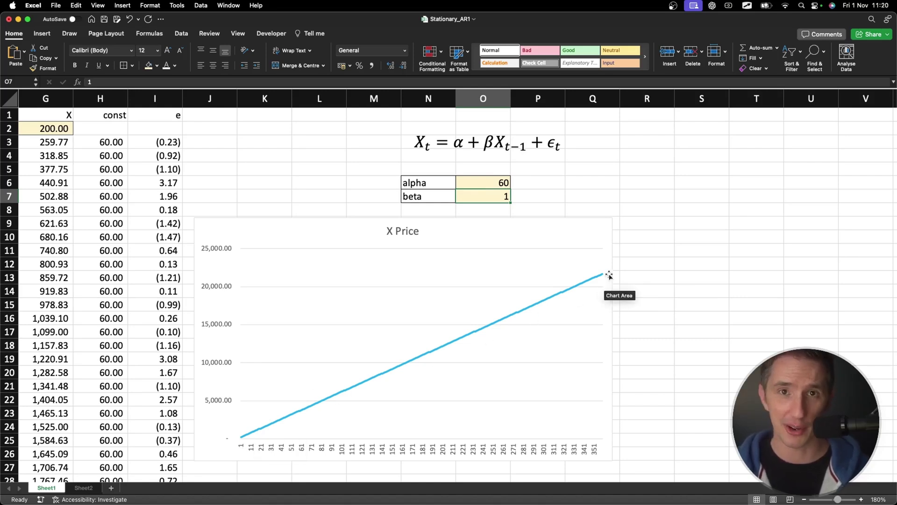
{"action": "left_click", "coordinate": [478, 178]}
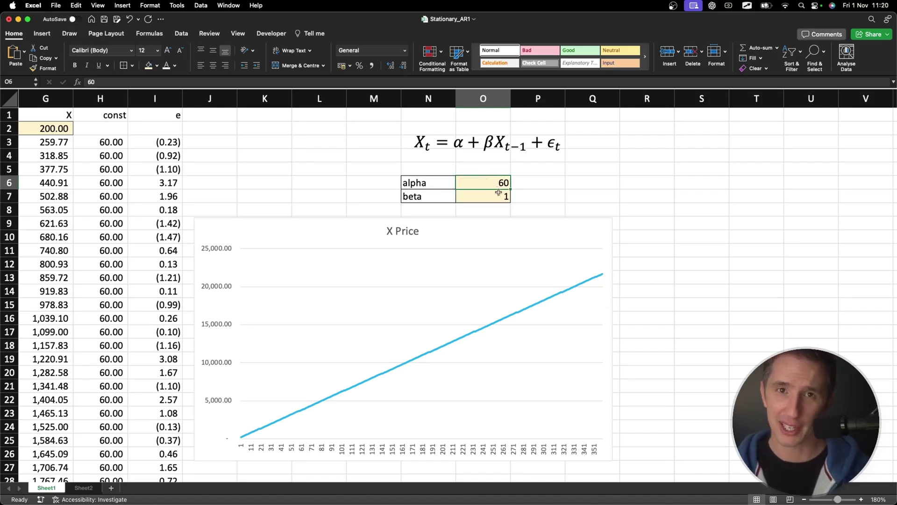
{"action": "type", "text": "0.000"}
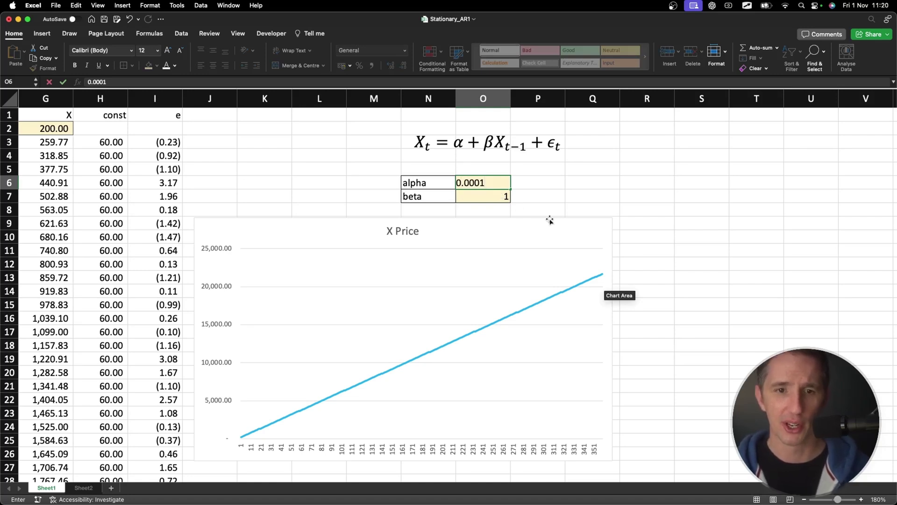
{"action": "type", "text": "1"}
{"action": "key", "text": "Return"}
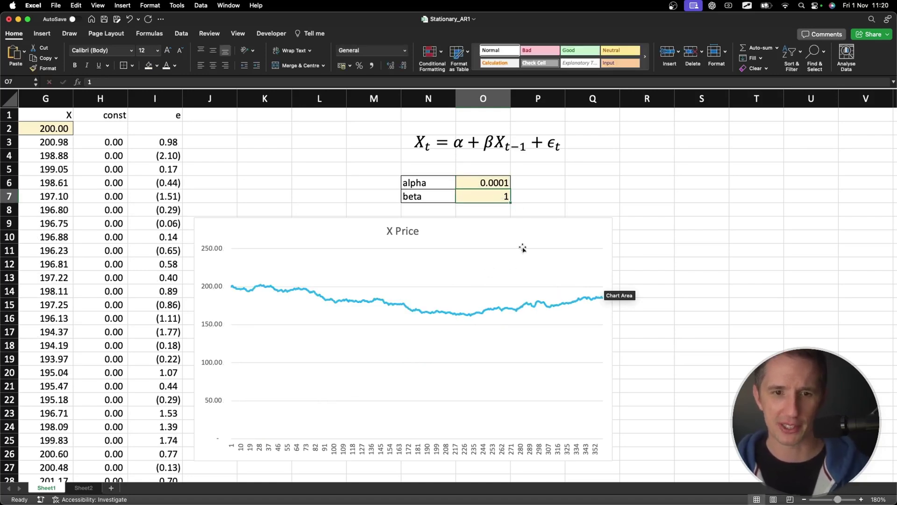
Step: Recalculate the random errors several times and examine how the X Price path behaves with beta equal to 1
{"action": "left_click", "coordinate": [561, 179]}
{"action": "key", "text": "Return"}
{"action": "key", "text": "Return"}
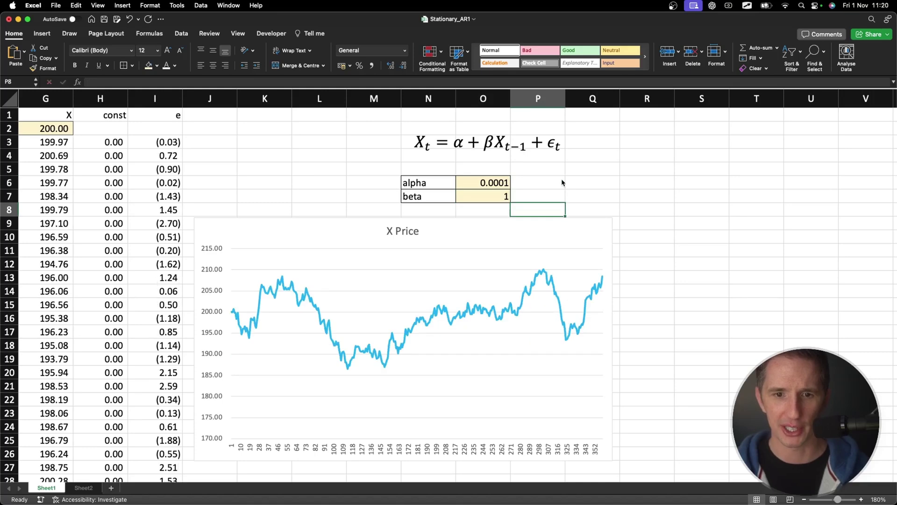
{"action": "left_click", "coordinate": [592, 183]}
{"action": "key", "text": "Return"}
{"action": "key", "text": "Return"}
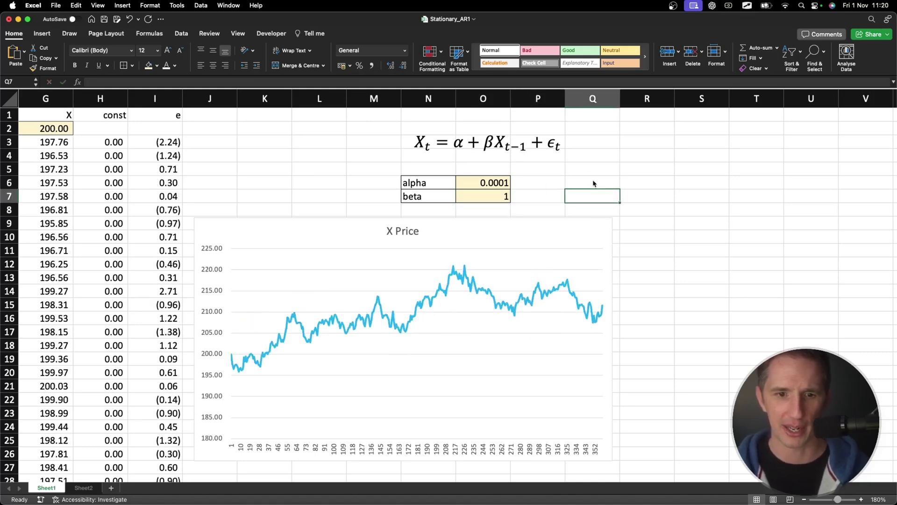
{"action": "left_click", "coordinate": [244, 142]}
{"action": "double_click", "coordinate": [244, 143]}
{"action": "key", "text": "Return"}
{"action": "key", "text": "Return"}
{"action": "key", "text": "Return"}
{"action": "key", "text": "Return"}
{"action": "key", "text": "Return"}
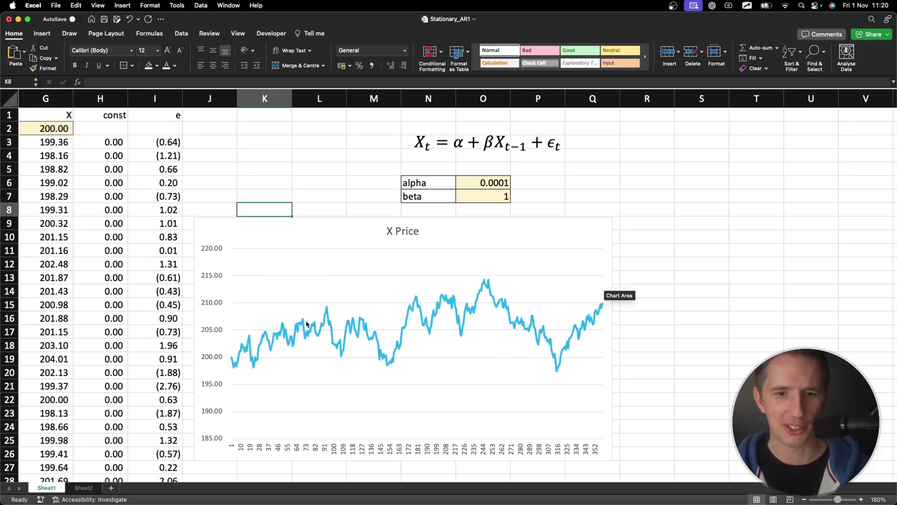
{"action": "left_click", "coordinate": [320, 131]}
{"action": "double_click", "coordinate": [320, 130]}
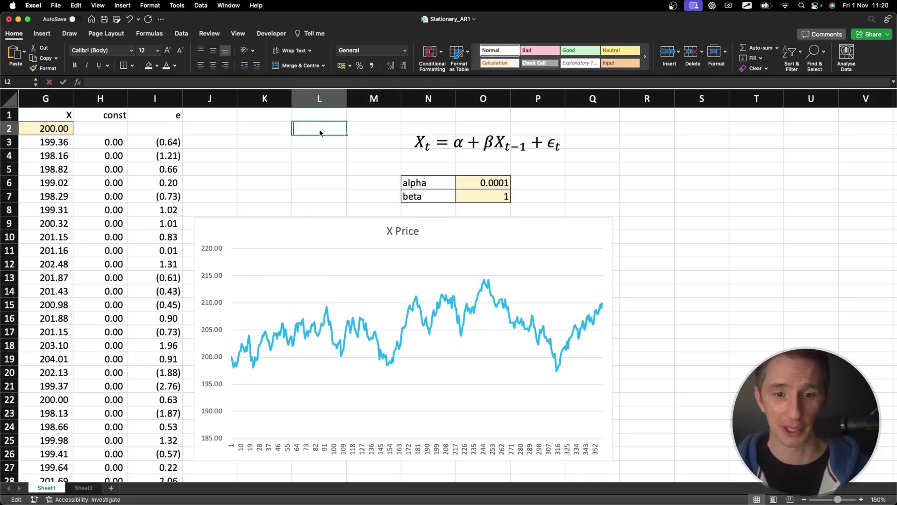
{"action": "key", "text": "Return"}
{"action": "key", "text": "Return"}
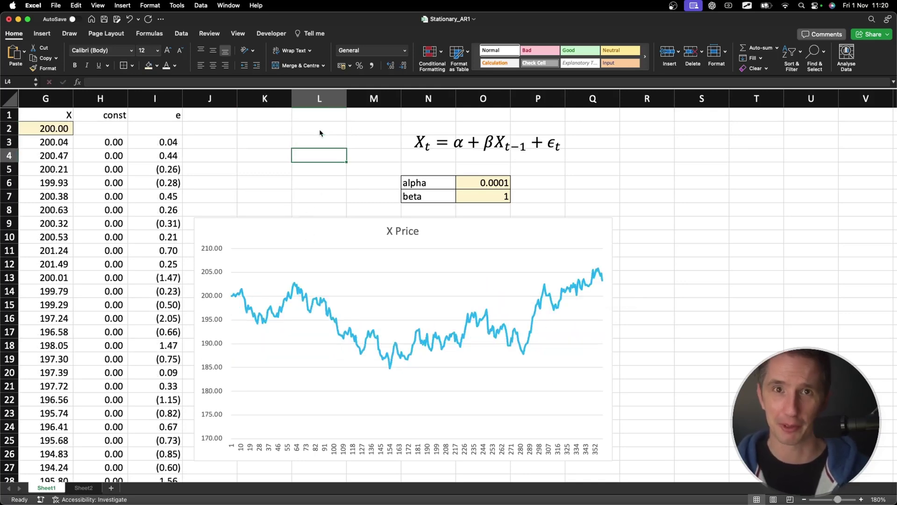
{"action": "left_click_drag", "start_coordinate": [163, 142], "coordinate": [163, 277]}
{"action": "left_click", "coordinate": [258, 136]}
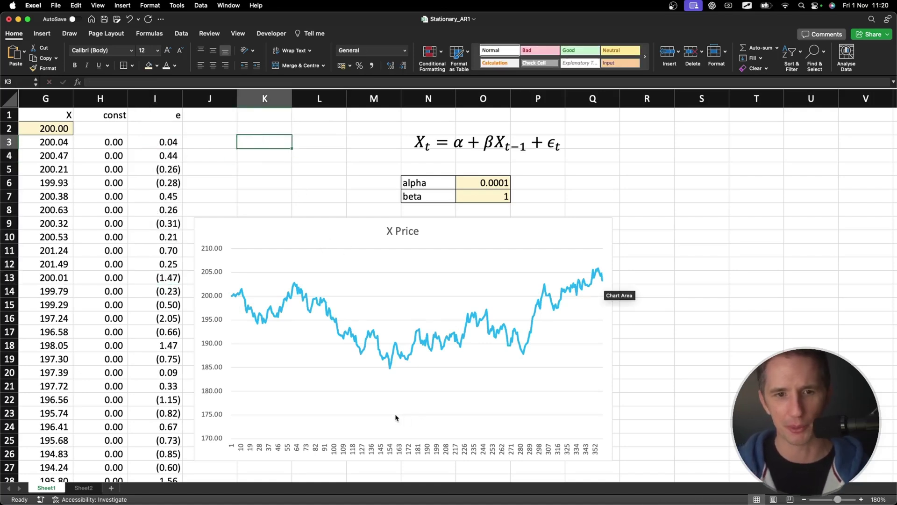
Step: Mark the X Price line with green arrows along two trends and boxes around three separate periods, and clear the annotations
{"action": "mouse_move", "coordinate": [262, 325]}
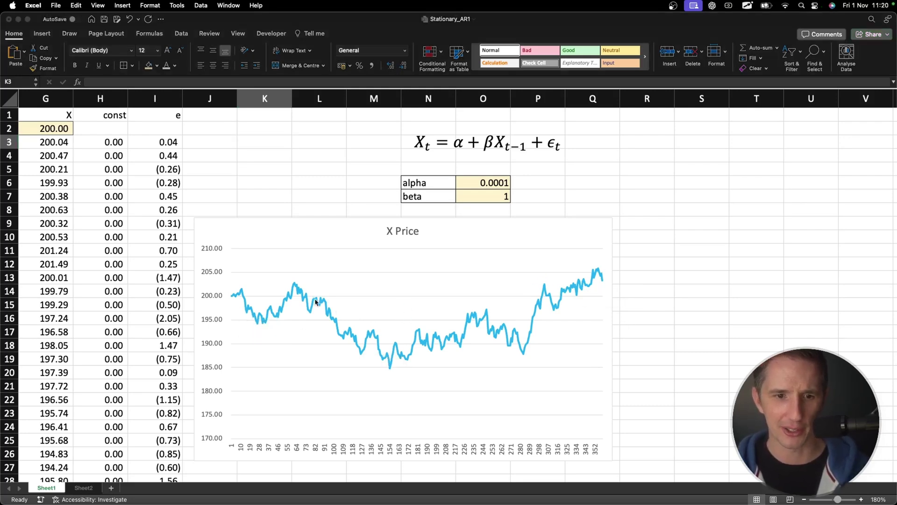
{"action": "mouse_move", "coordinate": [299, 278]}
{"action": "left_mouse_down"}
{"action": "mouse_move", "coordinate": [391, 342]}
{"action": "mouse_move", "coordinate": [387, 325]}
{"action": "mouse_move", "coordinate": [383, 347]}
{"action": "mouse_move", "coordinate": [469, 351]}
{"action": "mouse_move", "coordinate": [456, 363]}
{"action": "left_mouse_up"}
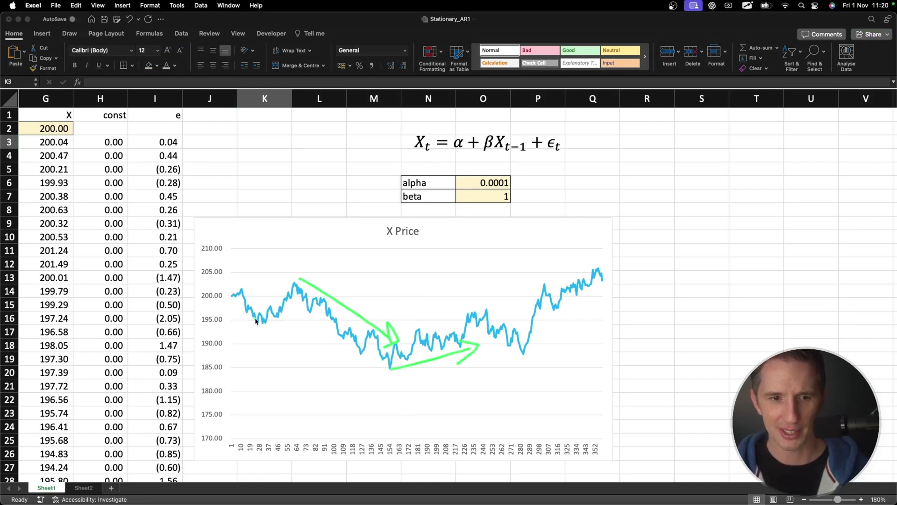
{"action": "mouse_move", "coordinate": [241, 276]}
{"action": "left_mouse_down"}
{"action": "mouse_move", "coordinate": [235, 327]}
{"action": "mouse_move", "coordinate": [330, 329]}
{"action": "mouse_move", "coordinate": [322, 283]}
{"action": "mouse_move", "coordinate": [243, 280]}
{"action": "left_mouse_up"}
{"action": "mouse_move", "coordinate": [346, 312]}
{"action": "left_mouse_down"}
{"action": "mouse_move", "coordinate": [348, 366]}
{"action": "mouse_move", "coordinate": [459, 368]}
{"action": "mouse_move", "coordinate": [454, 328]}
{"action": "mouse_move", "coordinate": [352, 328]}
{"action": "left_mouse_up"}
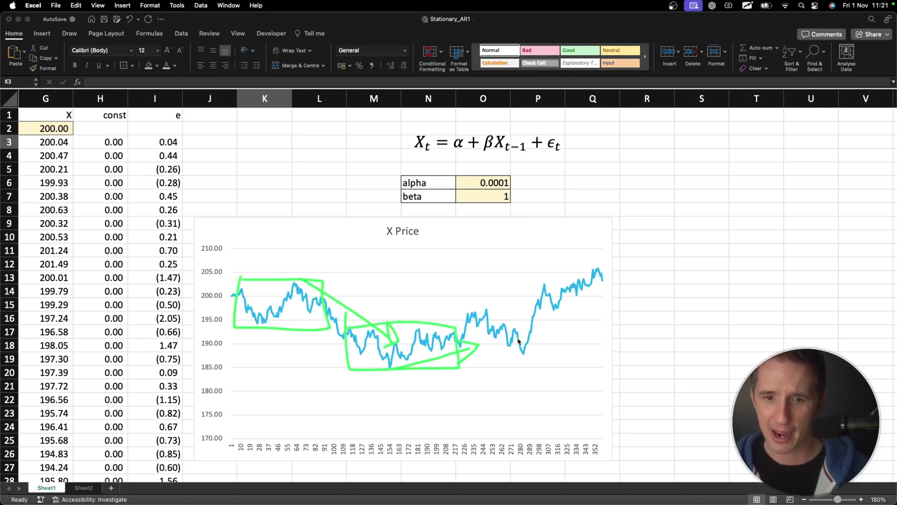
{"action": "mouse_move", "coordinate": [549, 279]}
{"action": "left_mouse_down"}
{"action": "mouse_move", "coordinate": [513, 298]}
{"action": "mouse_move", "coordinate": [507, 365]}
{"action": "mouse_move", "coordinate": [566, 360]}
{"action": "mouse_move", "coordinate": [557, 265]}
{"action": "mouse_move", "coordinate": [522, 282]}
{"action": "left_mouse_up"}
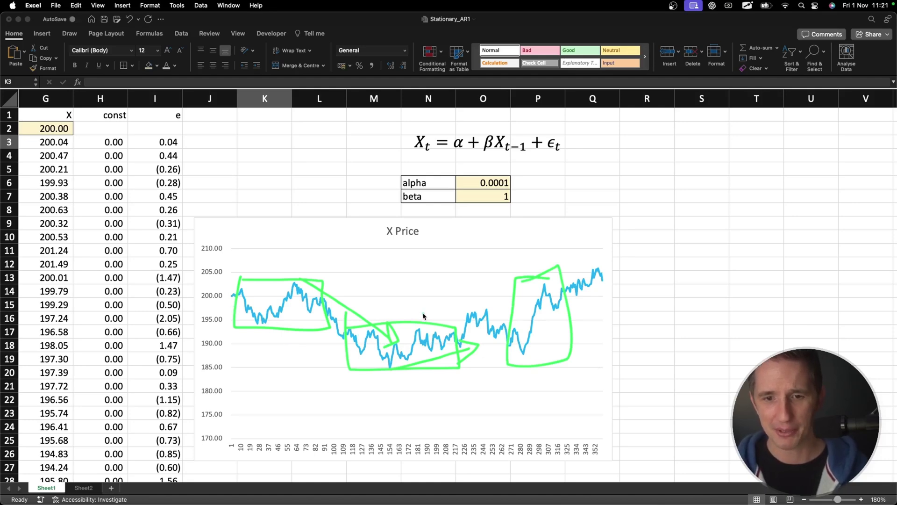
{"action": "key", "text": "Escape"}
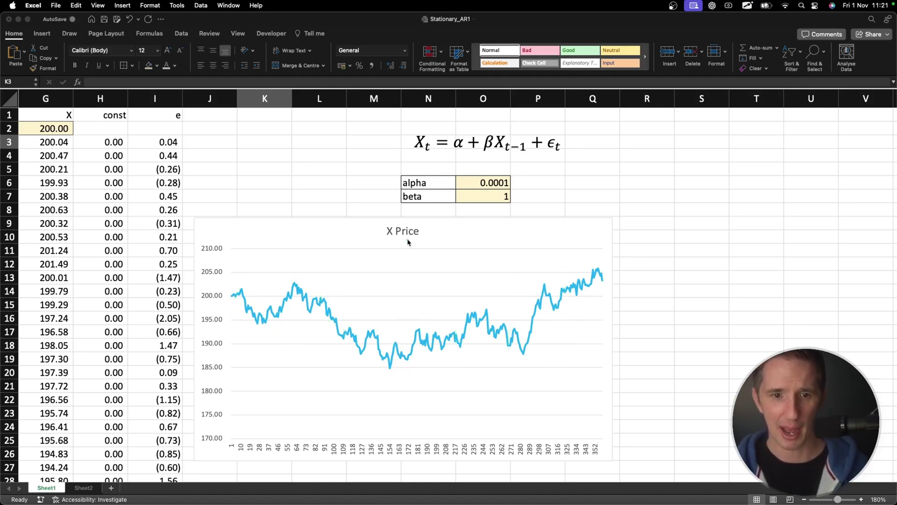
Step: Regenerate the random errors a few more times and compare the simulated X Price paths
{"action": "key", "text": "Return"}
{"action": "key", "text": "Return"}
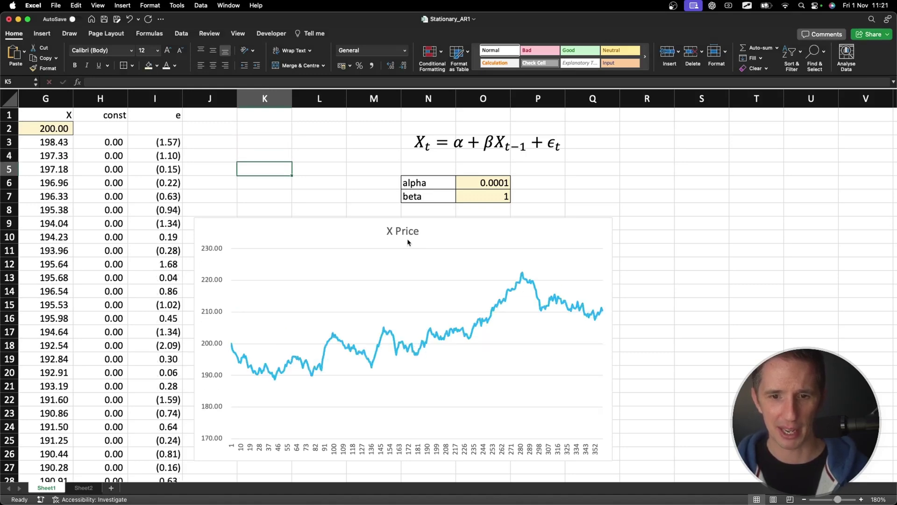
{"action": "key", "text": "Return"}
{"action": "key", "text": "Return"}
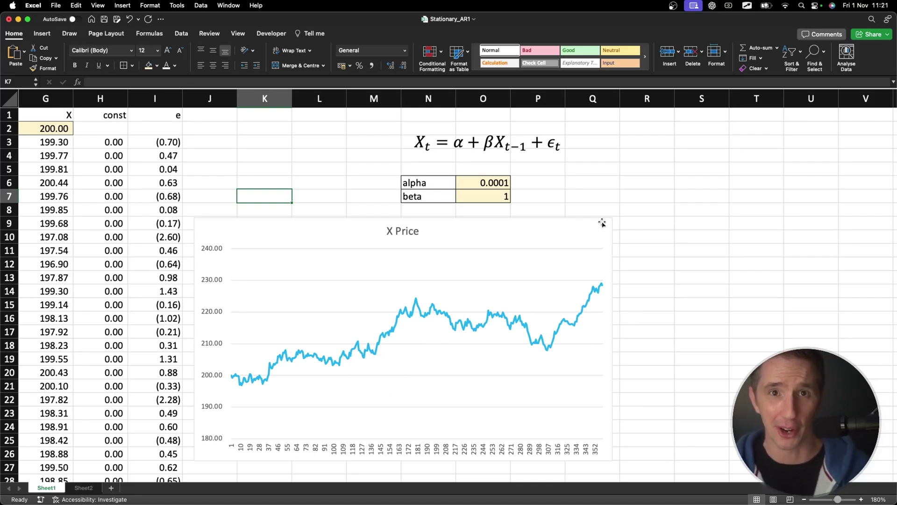
{"action": "key", "text": "Return"}
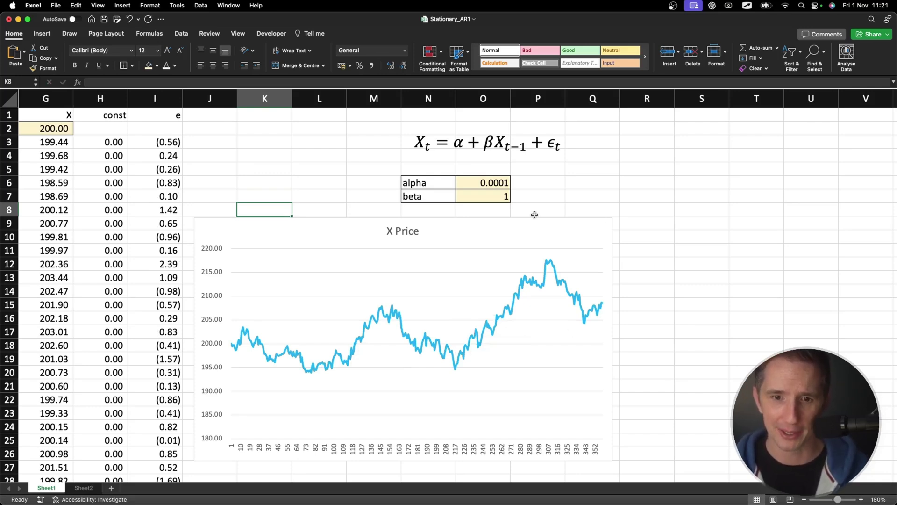
Step: Set beta in O7 to 0.99 and try alpha in O6 at 1, settling on 2
{"action": "left_click", "coordinate": [506, 199]}
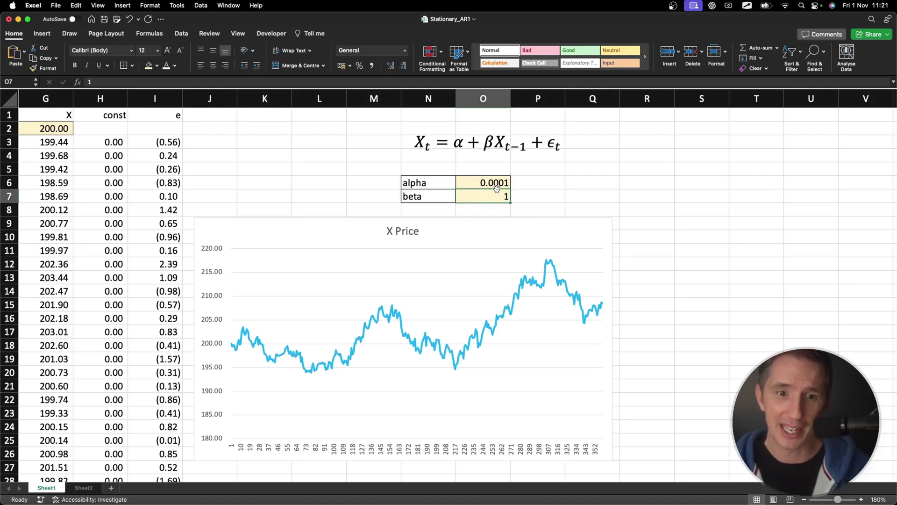
{"action": "type", "text": "0.99"}
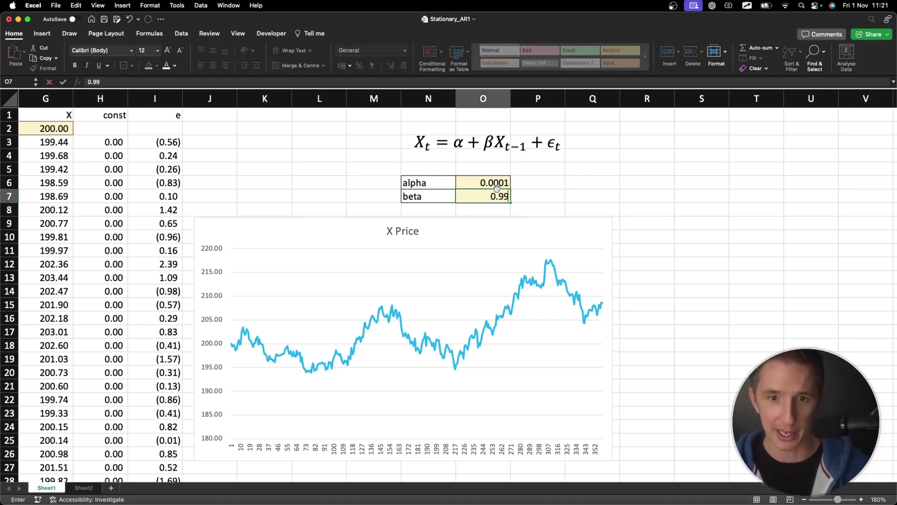
{"action": "key", "text": "Return"}
{"action": "left_click", "coordinate": [497, 185]}
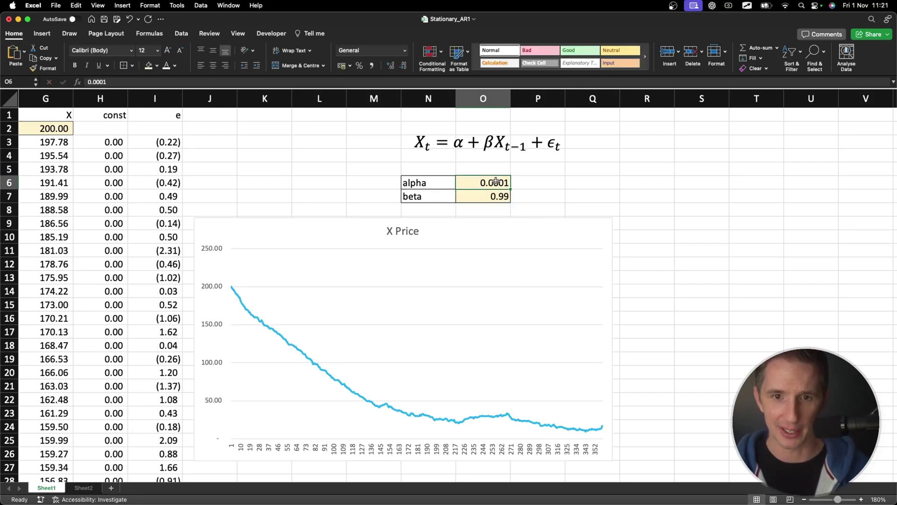
{"action": "type", "text": "1"}
{"action": "key", "text": "Return"}
{"action": "left_click", "coordinate": [497, 183]}
{"action": "type", "text": "2"}
{"action": "key", "text": "Return"}
{"action": "left_click", "coordinate": [496, 183]}
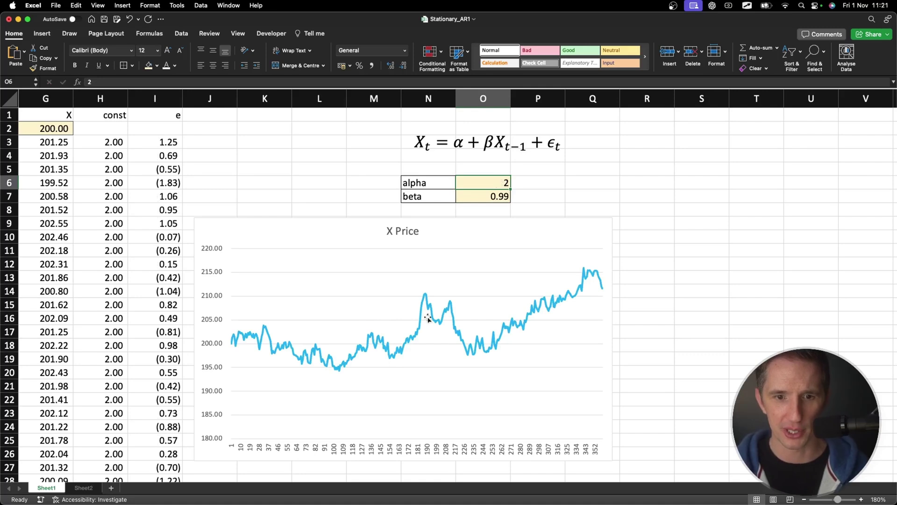
Step: Set beta in O7 to 0.8 and alpha in O6 to 40
{"action": "left_click", "coordinate": [480, 195]}
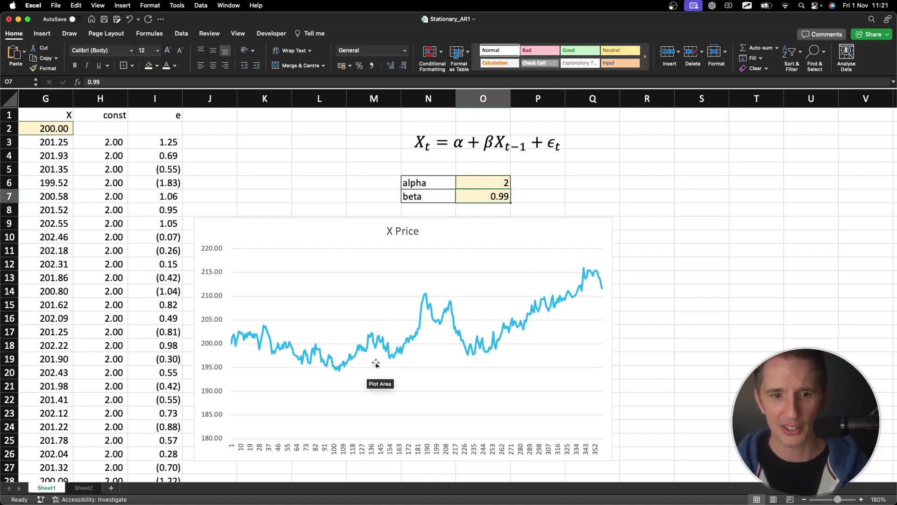
{"action": "type", "text": "0.8"}
{"action": "key", "text": "Return"}
{"action": "key", "text": "Up"}
{"action": "key", "text": "Up"}
{"action": "key", "text": "Up"}
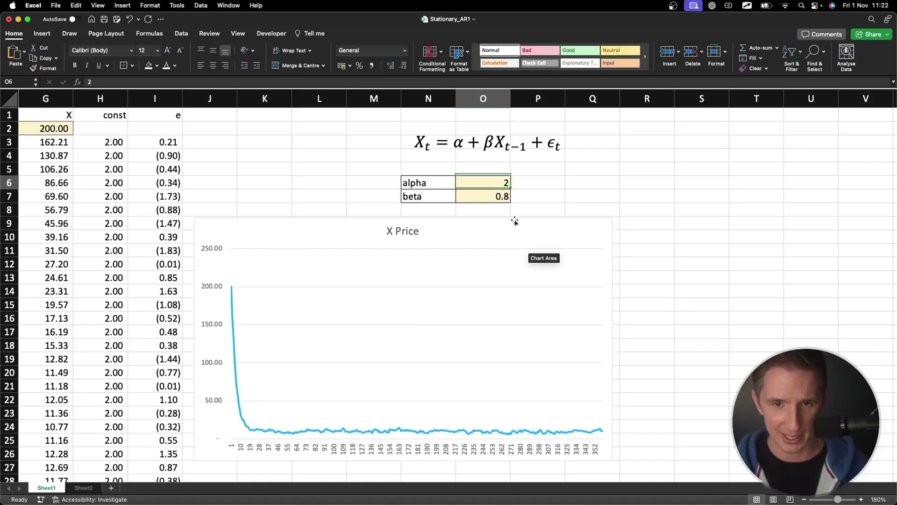
{"action": "left_click", "coordinate": [492, 182]}
{"action": "type", "text": "40"}
{"action": "key", "text": "Return"}
{"action": "key", "text": "Up"}
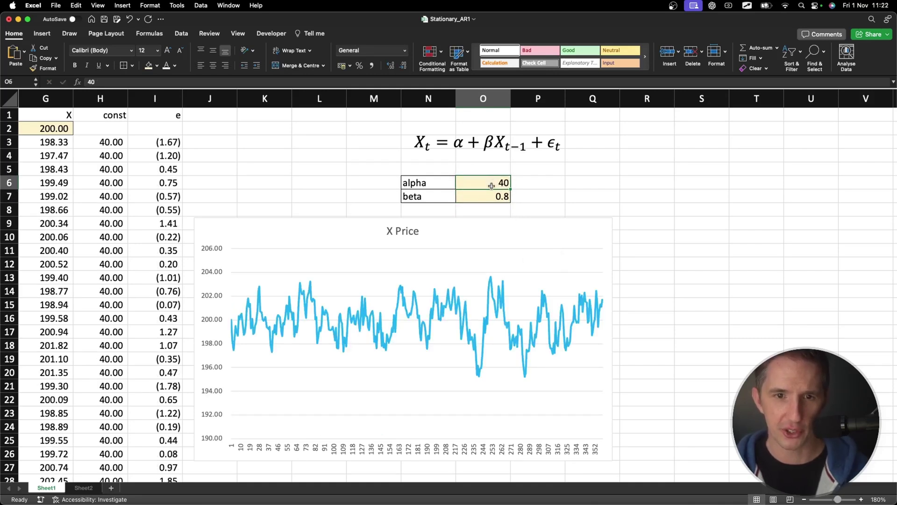
{"action": "left_click", "coordinate": [470, 198]}
{"action": "left_click", "coordinate": [474, 179]}
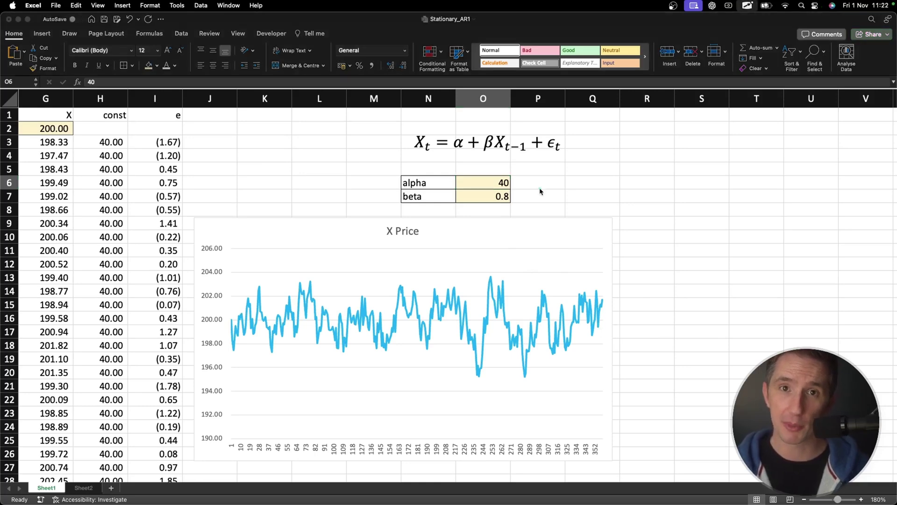
Step: Mark the beta value with a green arrow and clear the annotation
{"action": "left_click_drag", "start_coordinate": [524, 196], "coordinate": [596, 193]}
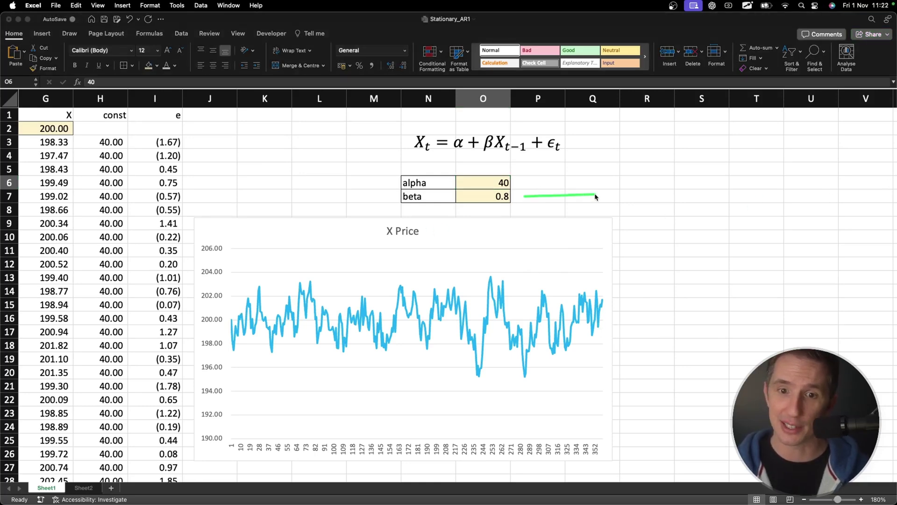
{"action": "mouse_move", "coordinate": [535, 189]}
{"action": "left_mouse_down"}
{"action": "mouse_move", "coordinate": [524, 195]}
{"action": "mouse_move", "coordinate": [538, 202]}
{"action": "left_mouse_up"}
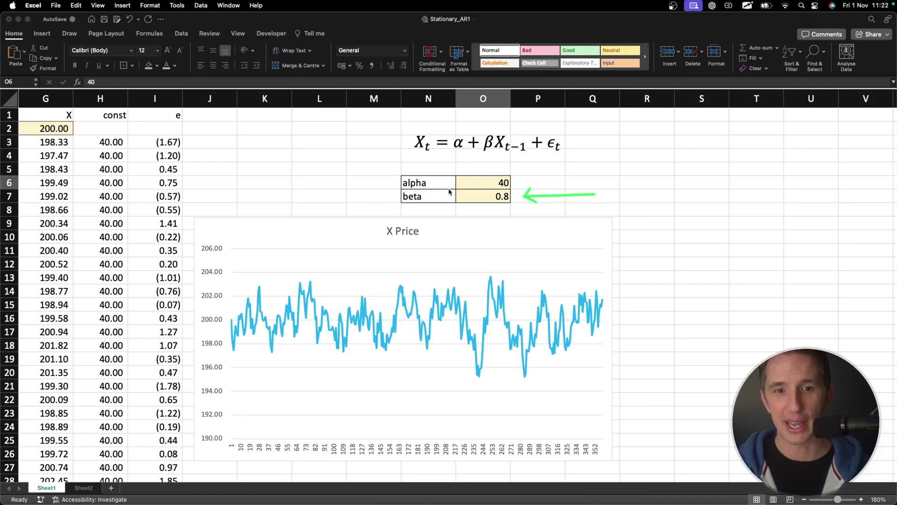
{"action": "left_click", "coordinate": [474, 175]}
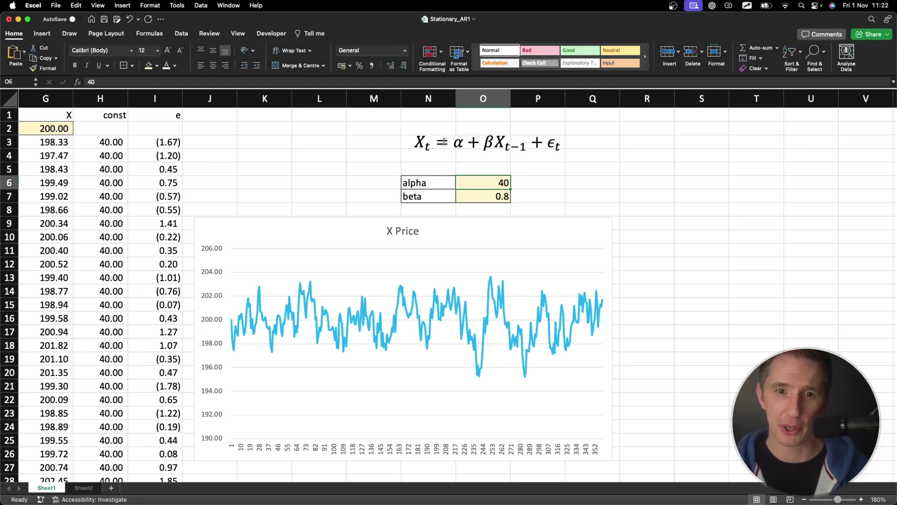
Step: Insert a "+ u" term after α in the AR(1) equation text box
{"action": "left_click", "coordinate": [459, 144]}
{"action": "double_click", "coordinate": [461, 142]}
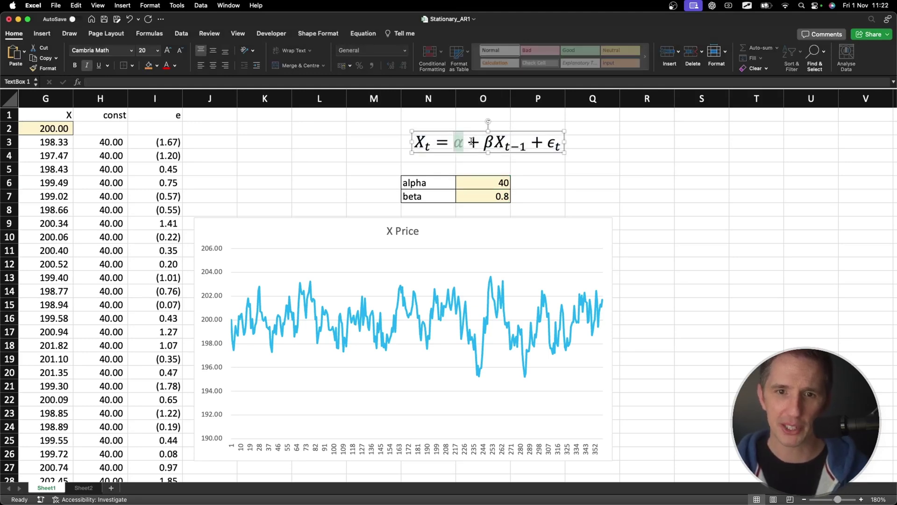
{"action": "left_click", "coordinate": [473, 142]}
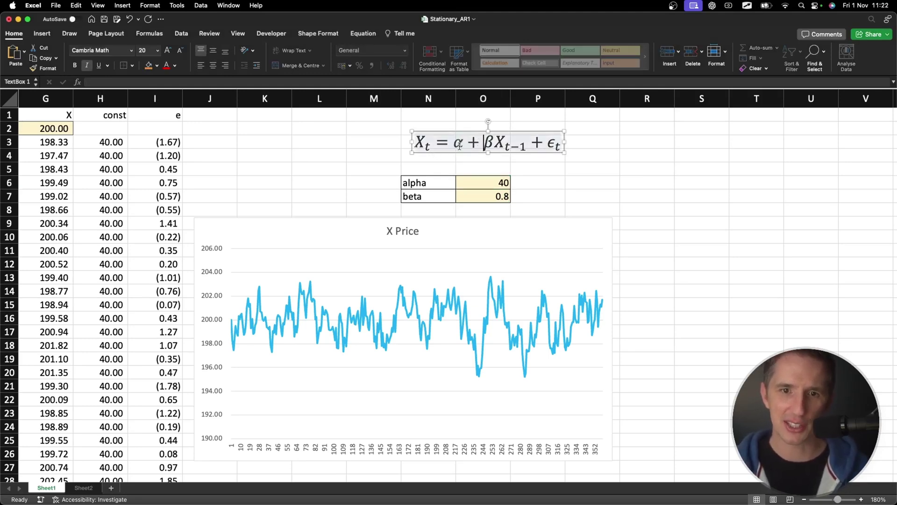
{"action": "type", "text": "+e"}
{"action": "key", "text": "BackSpace"}
{"action": "type", "text": "u"}
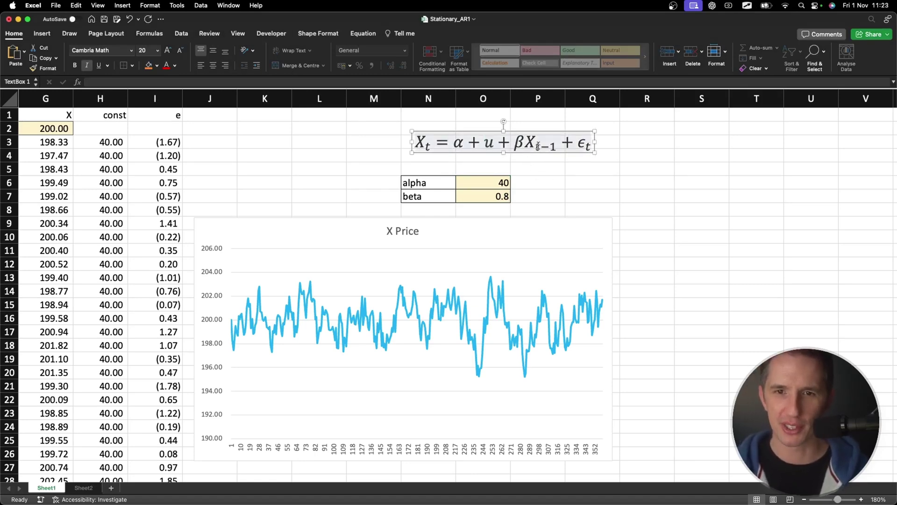
Step: Put a δ coefficient in front of the u term in the equation
{"action": "double_click", "coordinate": [537, 147]}
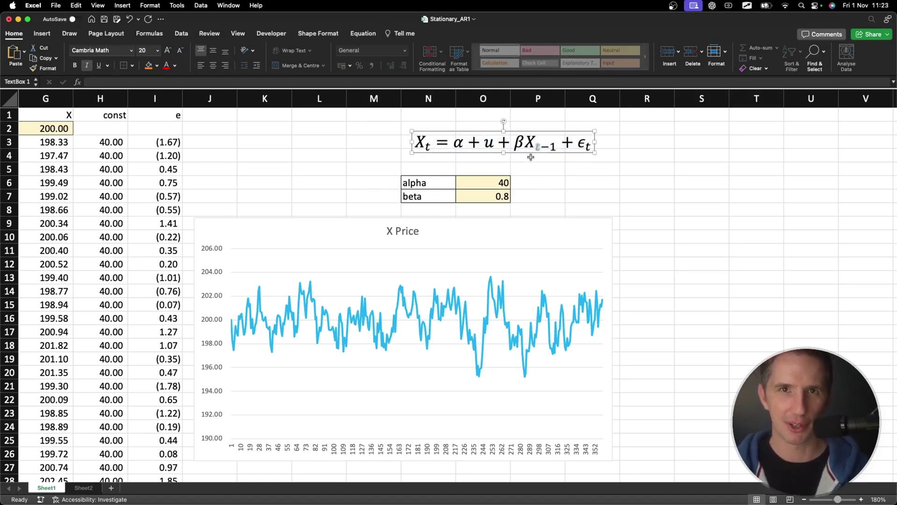
{"action": "left_click", "coordinate": [494, 141]}
{"action": "left_click", "coordinate": [485, 140]}
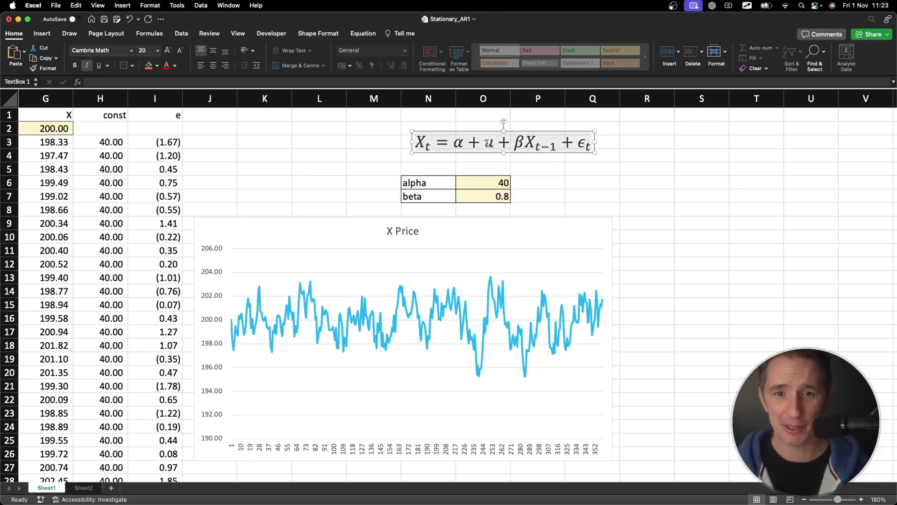
{"action": "type", "text": "\\"}
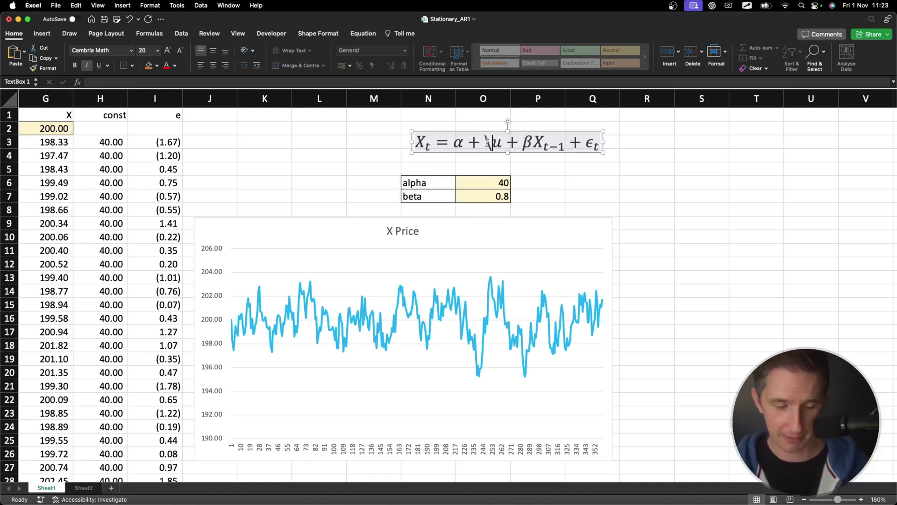
{"action": "type", "text": "delta"}
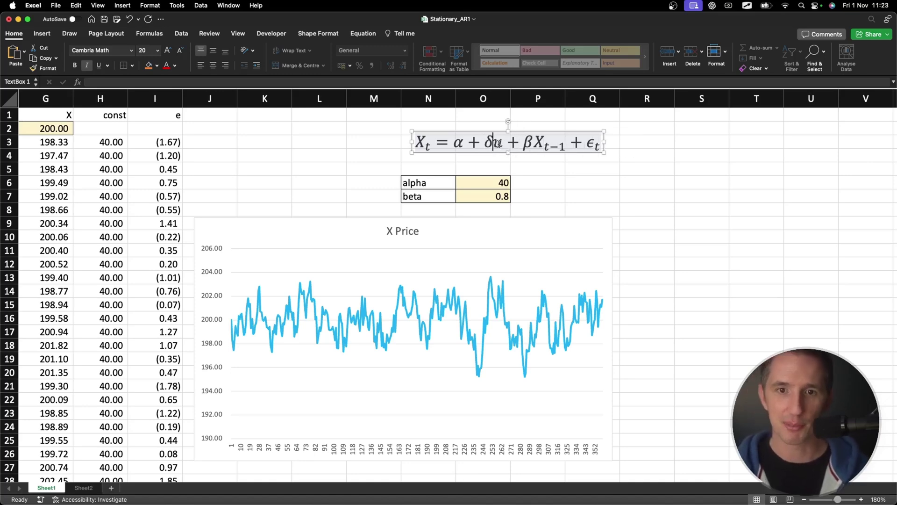
Step: Insert a new column between const and e, and head it "trend" in I1
{"action": "left_click", "coordinate": [133, 99]}
{"action": "key", "text": "super+shift+equal"}
{"action": "left_click", "coordinate": [153, 112]}
{"action": "type", "text": "trend"}
{"action": "key", "text": "Return"}
{"action": "key", "text": "Return"}
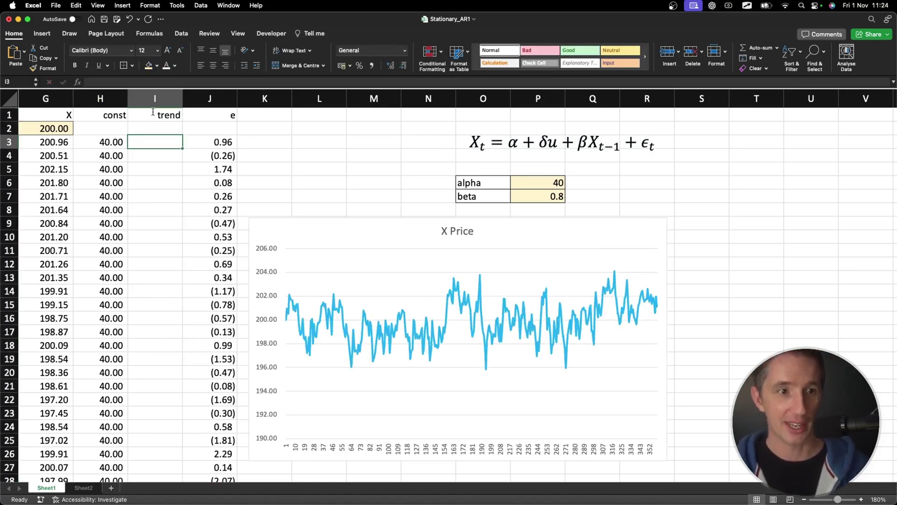
Step: Enter 1, 2 and 3 in I3:I5 and fill the series down the trend column
{"action": "type", "text": "1"}
{"action": "key", "text": "Return"}
{"action": "type", "text": "2"}
{"action": "key", "text": "Return"}
{"action": "type", "text": "3"}
{"action": "key", "text": "Return"}
{"action": "left_click_drag", "start_coordinate": [173, 139], "coordinate": [170, 171]}
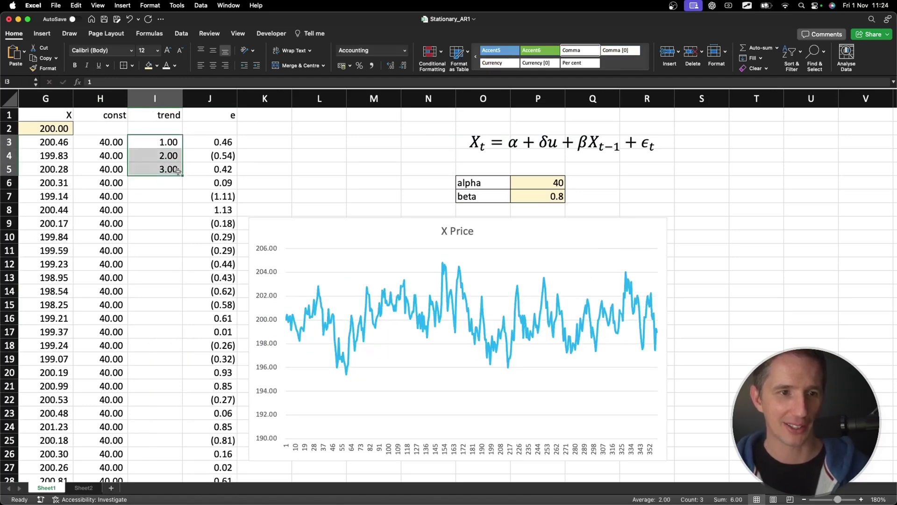
{"action": "double_click", "coordinate": [182, 175]}
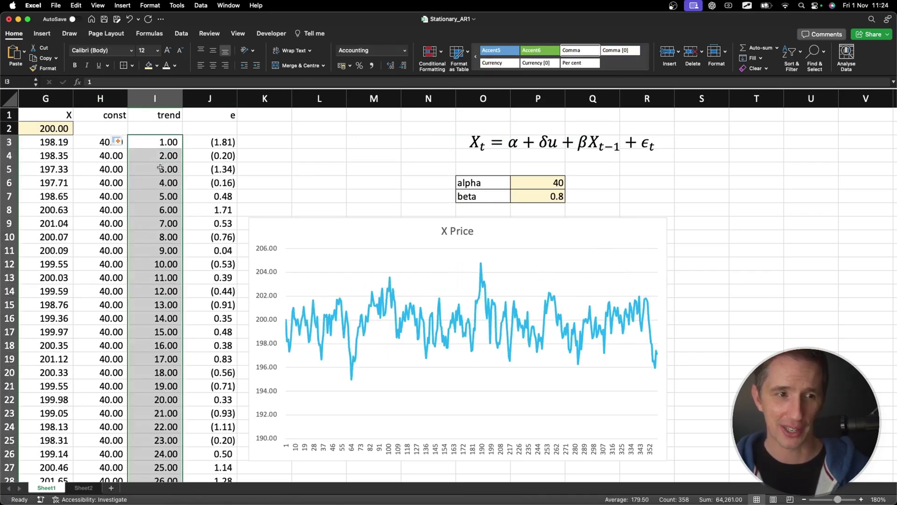
{"action": "double_click", "coordinate": [53, 142]}
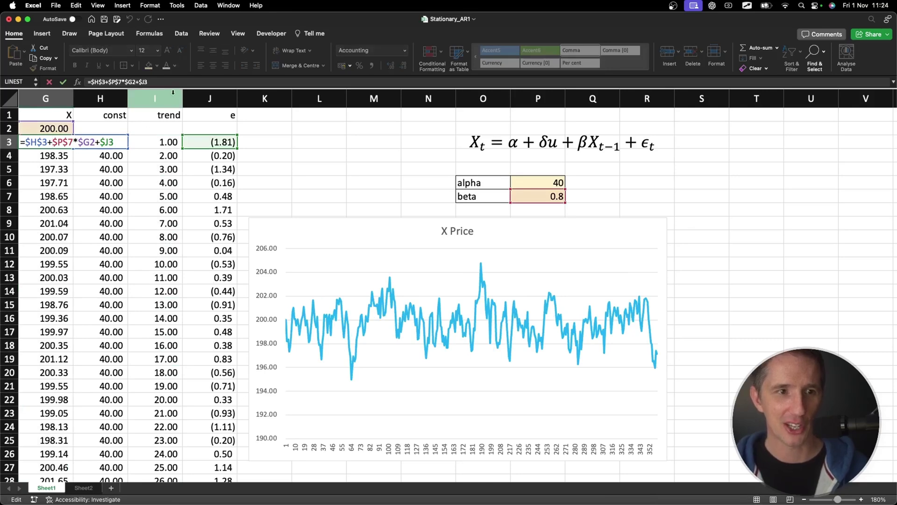
{"action": "left_click", "coordinate": [162, 79]}
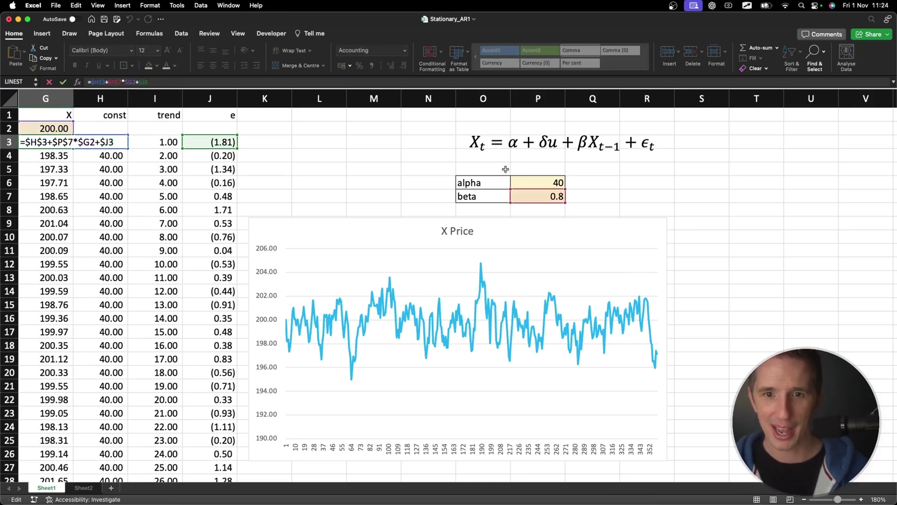
{"action": "left_click", "coordinate": [501, 197]}
{"action": "left_click_drag", "start_coordinate": [501, 197], "coordinate": [513, 200]}
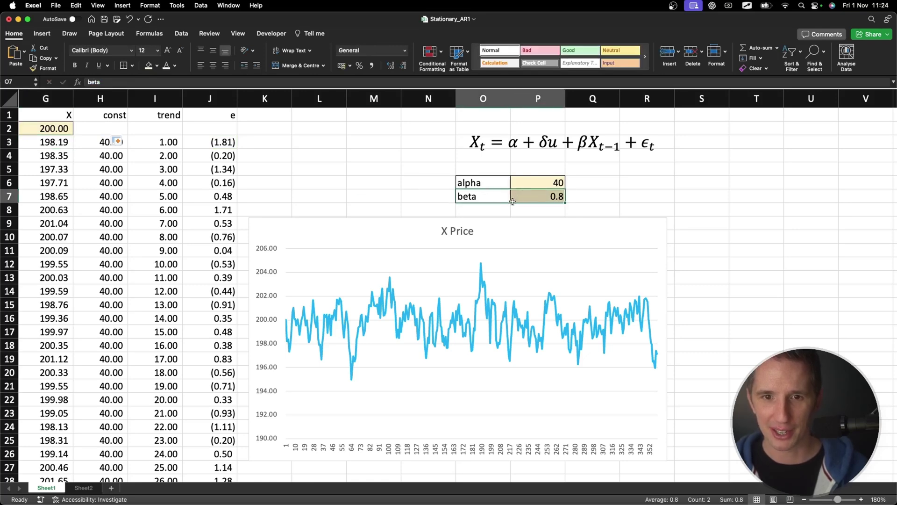
Step: Replace the δ coefficient in the equation with γ
{"action": "double_click", "coordinate": [539, 136]}
{"action": "key", "text": "BackSpace"}
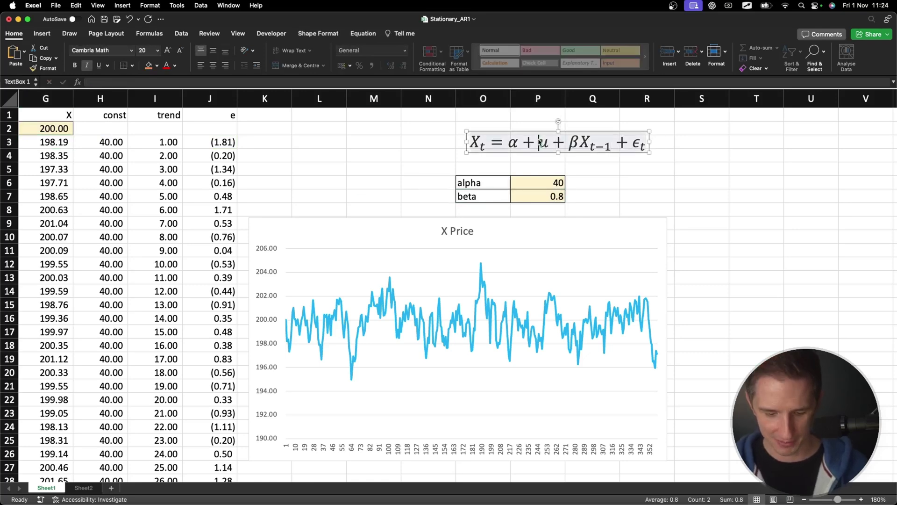
{"action": "type", "text": "\\gamma"}
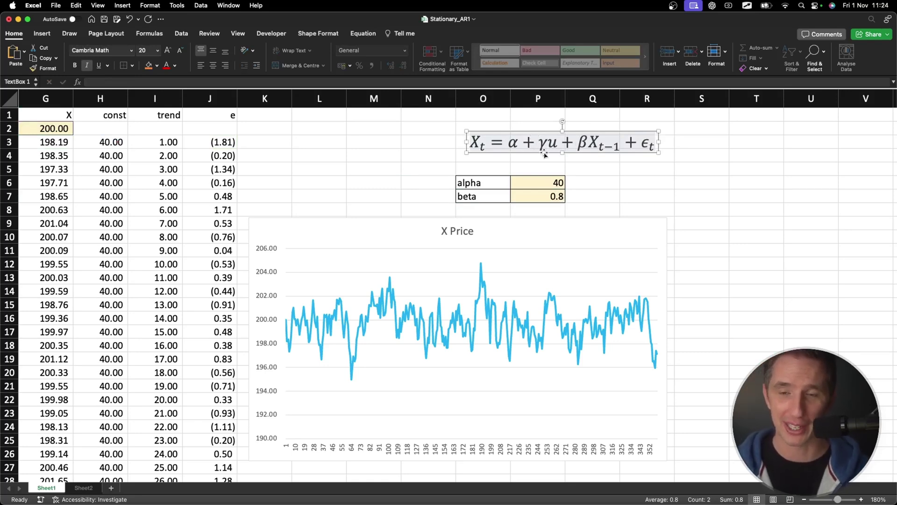
{"action": "left_click_drag", "start_coordinate": [541, 144], "coordinate": [546, 143]}
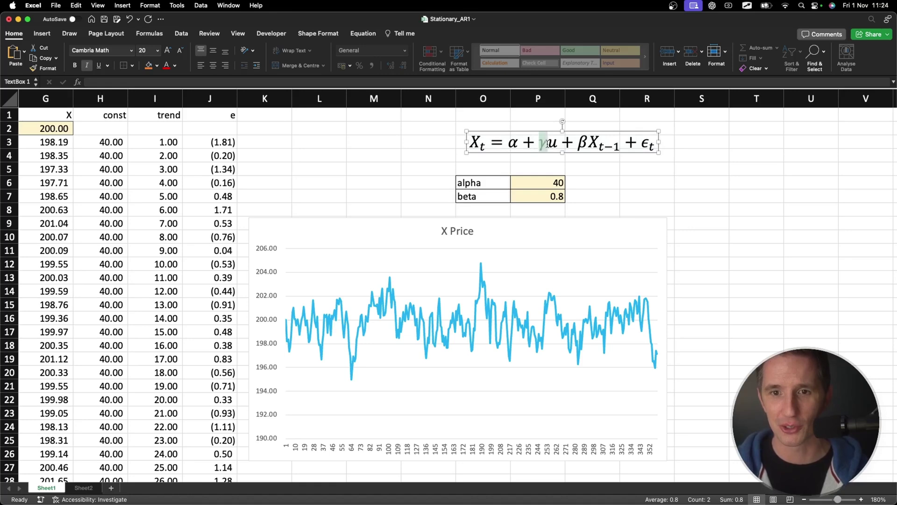
Step: Copy the beta row to O8:P8 and relabel the original row in O7 as gamma
{"action": "left_click_drag", "start_coordinate": [495, 196], "coordinate": [542, 197]}
{"action": "key", "text": "super+c"}
{"action": "left_click", "coordinate": [489, 209]}
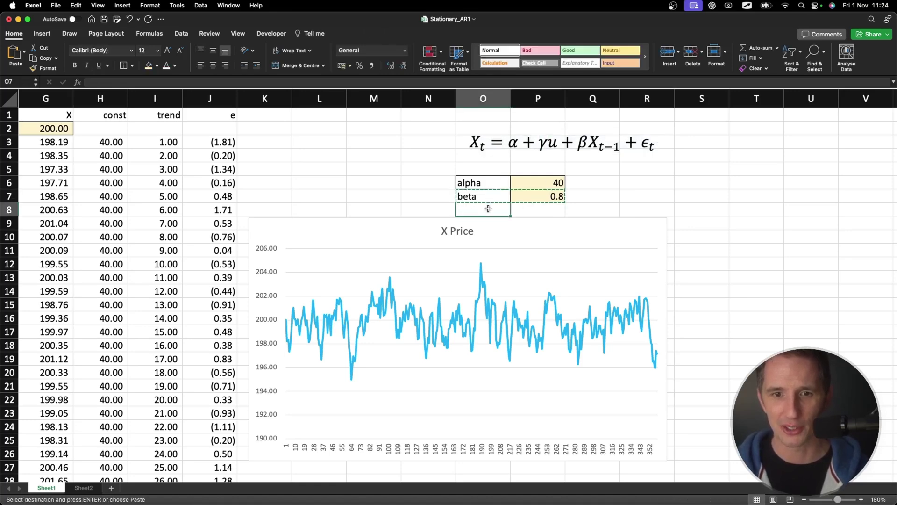
{"action": "key", "text": "super+v"}
{"action": "left_click", "coordinate": [489, 195]}
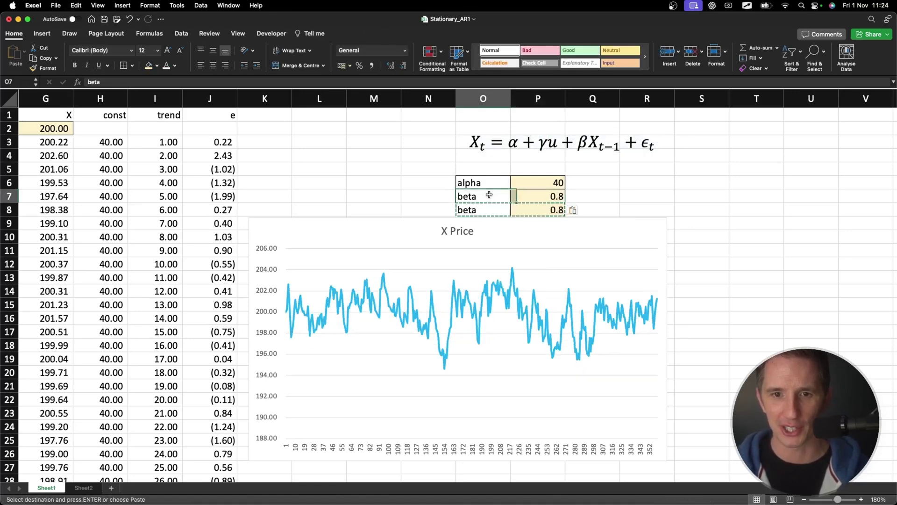
{"action": "type", "text": "gamma"}
{"action": "key", "text": "Return"}
{"action": "key", "text": "Up"}
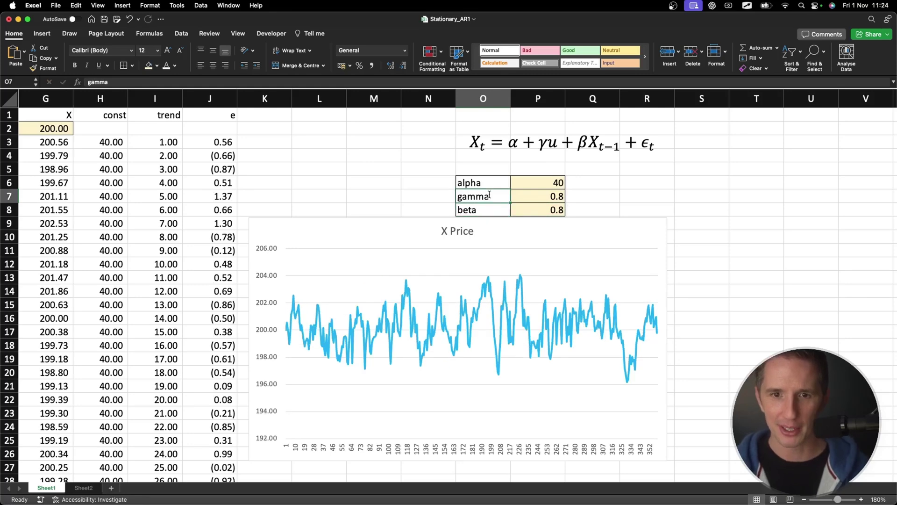
Step: Set gamma in P7 to 0.02
{"action": "key", "text": "Right"}
{"action": "type", "text": "0.02"}
{"action": "key", "text": "Return"}
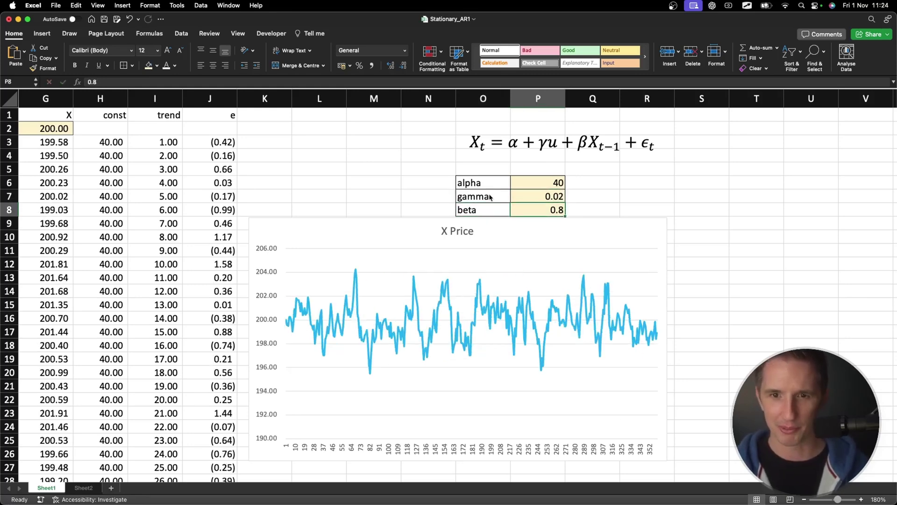
Step: Move the alpha, gamma and beta parameter table up one row so it starts at O5
{"action": "left_click_drag", "start_coordinate": [485, 183], "coordinate": [537, 209]}
{"action": "key", "text": "super+x"}
{"action": "left_click", "coordinate": [483, 168]}
{"action": "key", "text": "super+v"}
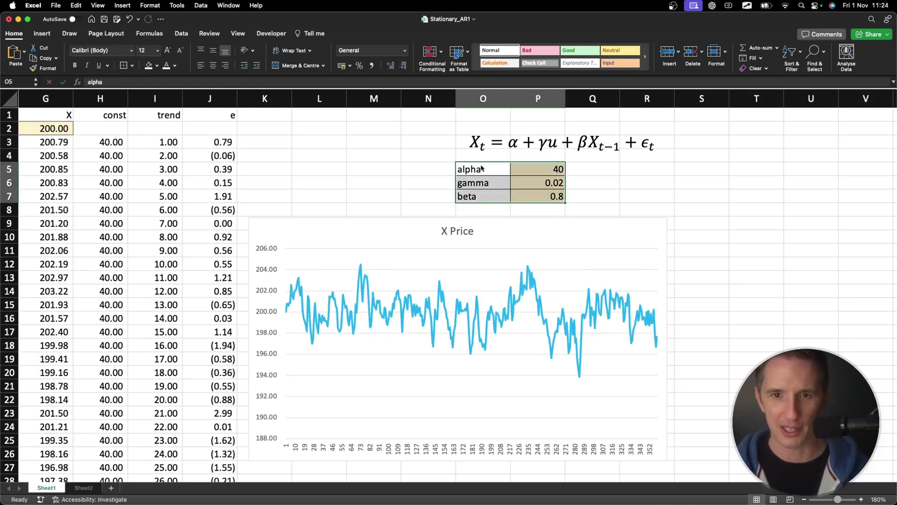
Step: Add the gamma trend term to the X formula in G3, making it =$H$3+$P$6*$I3+$P$7*$G2+$J3
{"action": "left_click_drag", "start_coordinate": [549, 140], "coordinate": [542, 141]}
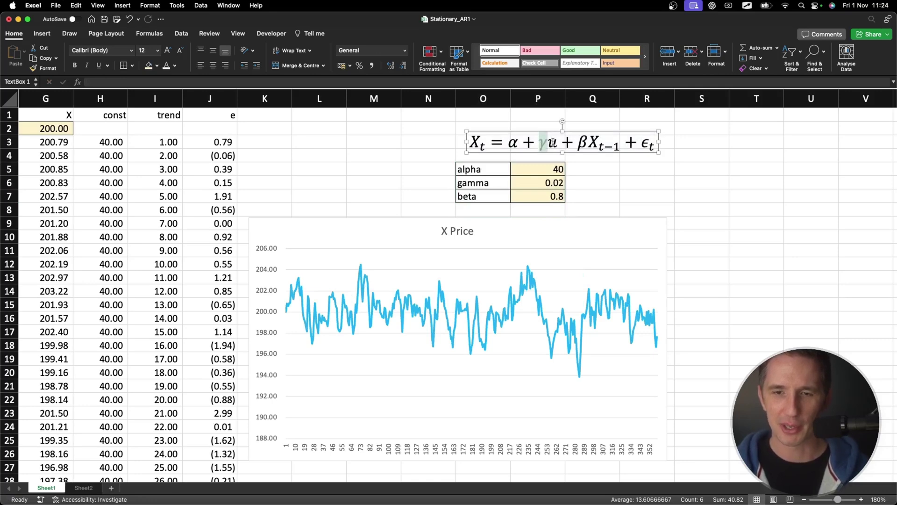
{"action": "double_click", "coordinate": [553, 142]}
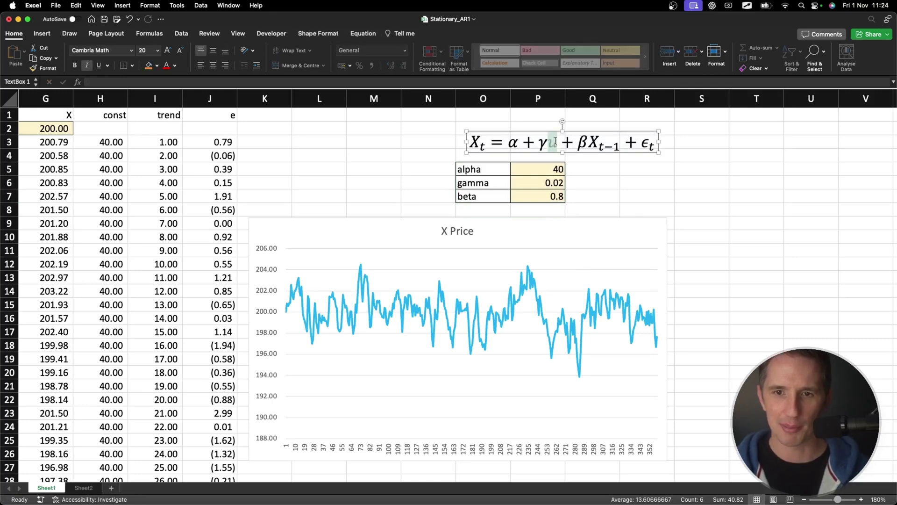
{"action": "double_click", "coordinate": [68, 136]}
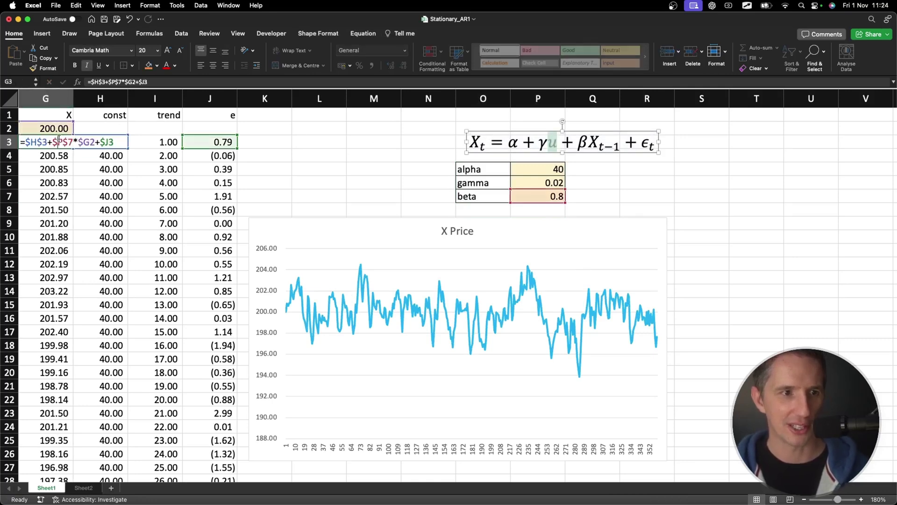
{"action": "triple_click", "coordinate": [110, 81]}
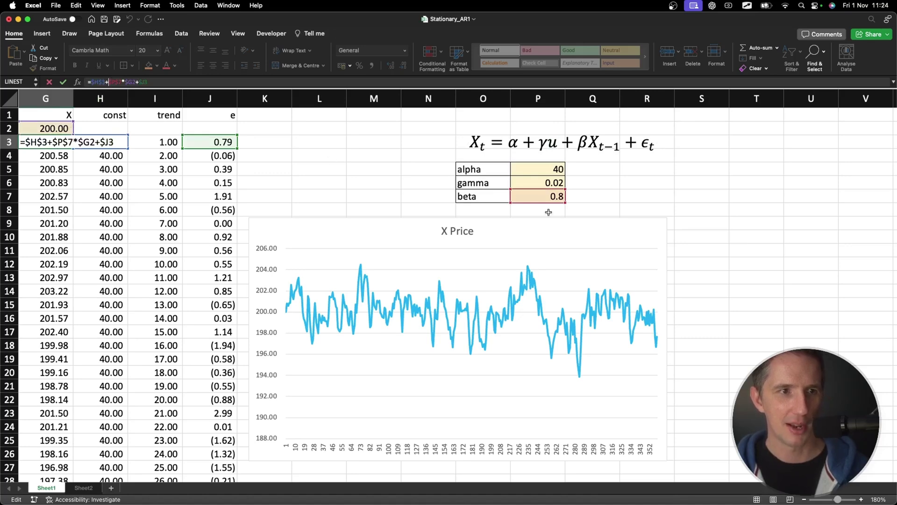
{"action": "left_click", "coordinate": [531, 180]}
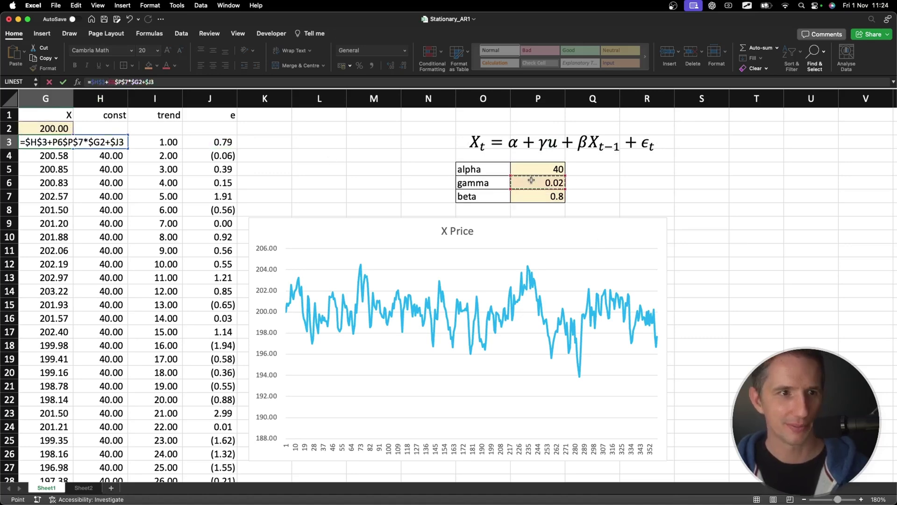
{"action": "key", "text": "F4"}
{"action": "type", "text": "*"}
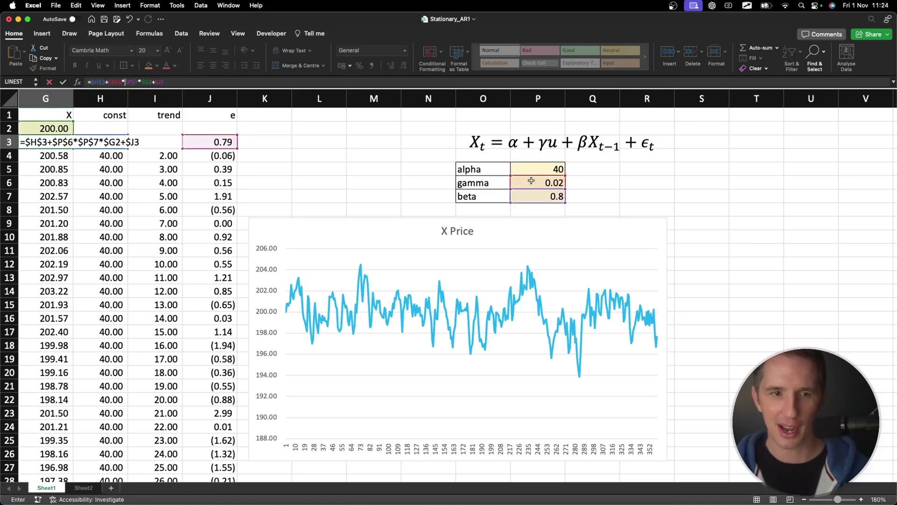
{"action": "left_click", "coordinate": [150, 147]}
{"action": "key", "text": "F4"}
{"action": "key", "text": "F4"}
{"action": "type", "text": "+$"}
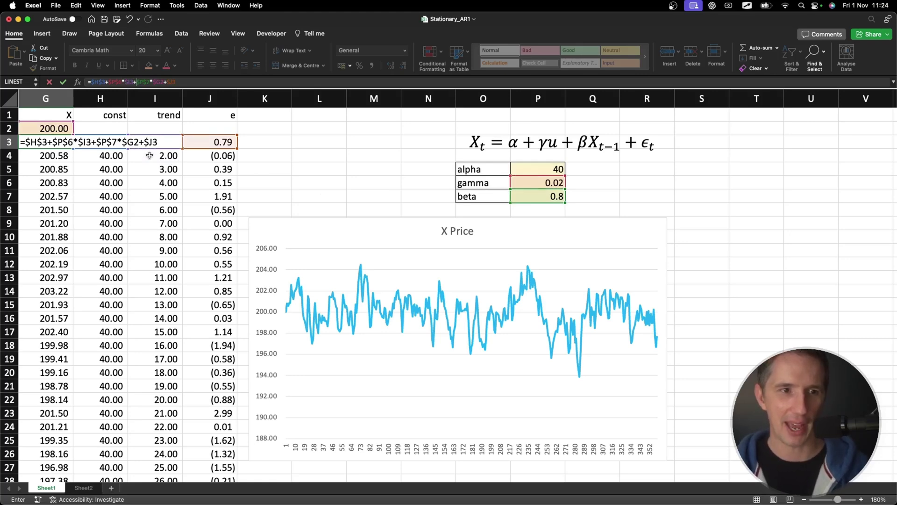
{"action": "key", "text": "Return"}
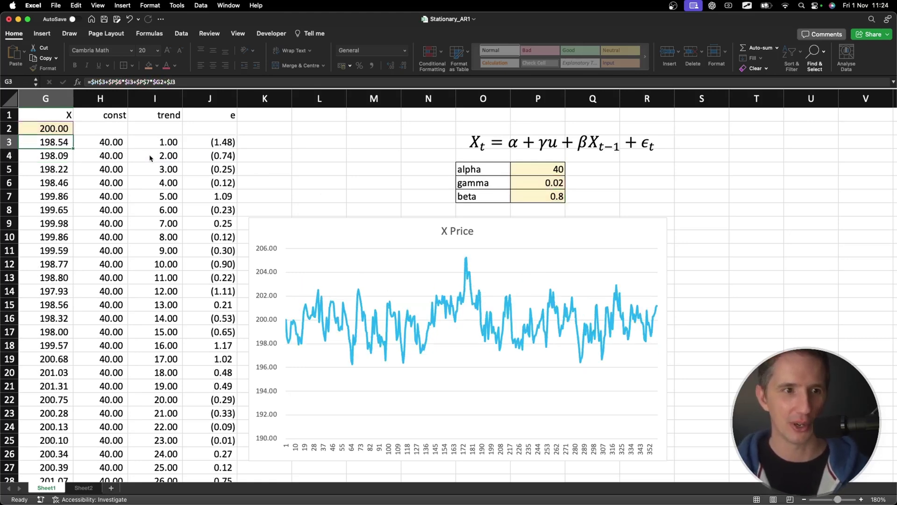
Step: Fill the revised G3 formula down the X column and select the X Price line in the chart
{"action": "double_click", "coordinate": [71, 148]}
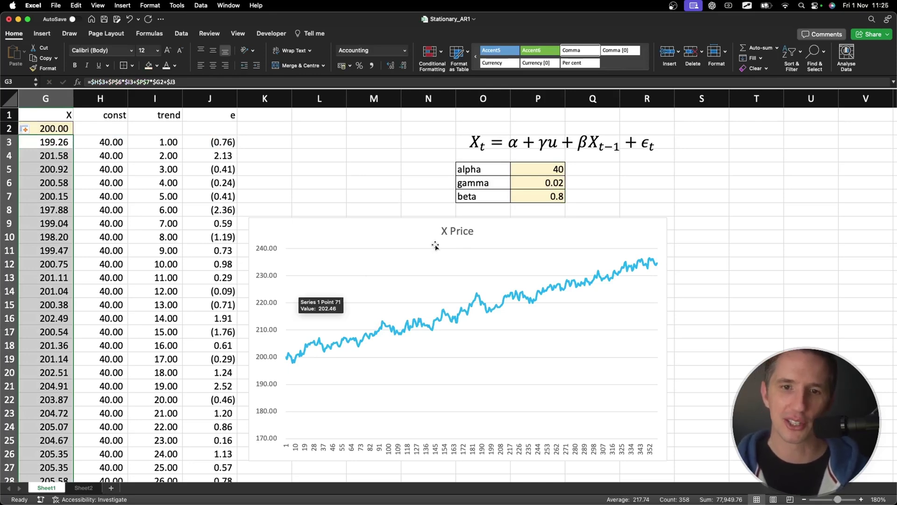
{"action": "left_click", "coordinate": [546, 182]}
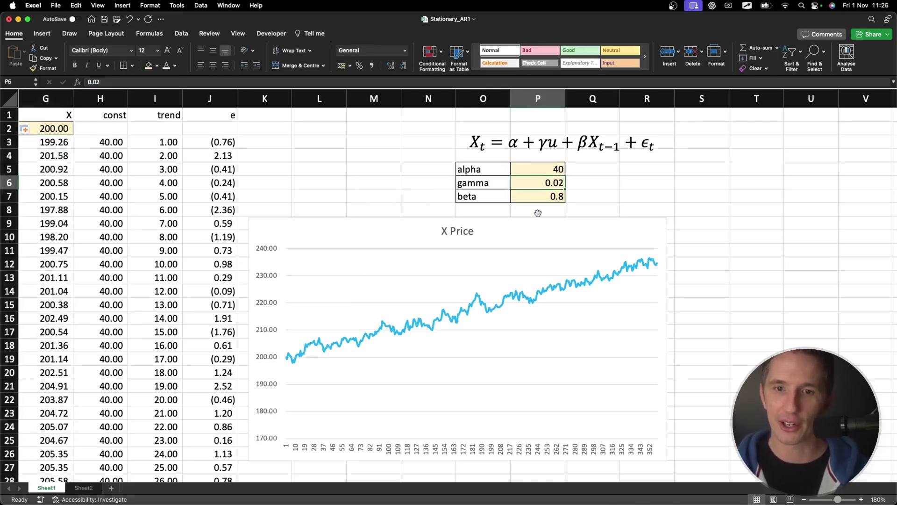
{"action": "left_click", "coordinate": [503, 302]}
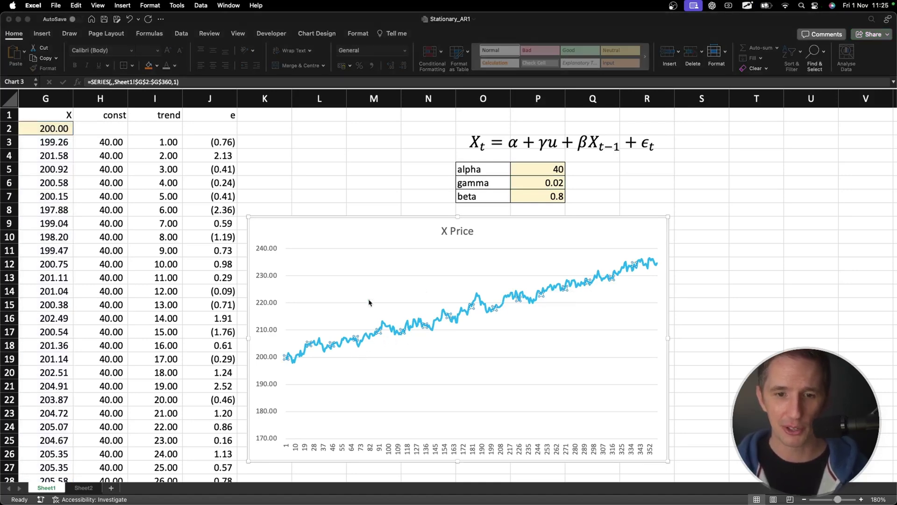
{"action": "mouse_move", "coordinate": [313, 320]}
{"action": "left_mouse_down"}
{"action": "mouse_move", "coordinate": [406, 365]}
{"action": "mouse_move", "coordinate": [407, 324]}
{"action": "mouse_move", "coordinate": [307, 314]}
{"action": "left_mouse_up"}
{"action": "mouse_move", "coordinate": [440, 286]}
{"action": "left_mouse_down"}
{"action": "mouse_move", "coordinate": [442, 329]}
{"action": "mouse_move", "coordinate": [539, 343]}
{"action": "mouse_move", "coordinate": [614, 338]}
{"action": "mouse_move", "coordinate": [604, 284]}
{"action": "mouse_move", "coordinate": [442, 296]}
{"action": "left_mouse_up"}
{"action": "mouse_move", "coordinate": [543, 257]}
{"action": "left_mouse_down"}
{"action": "mouse_move", "coordinate": [544, 299]}
{"action": "mouse_move", "coordinate": [645, 289]}
{"action": "mouse_move", "coordinate": [639, 253]}
{"action": "mouse_move", "coordinate": [542, 253]}
{"action": "left_mouse_up"}
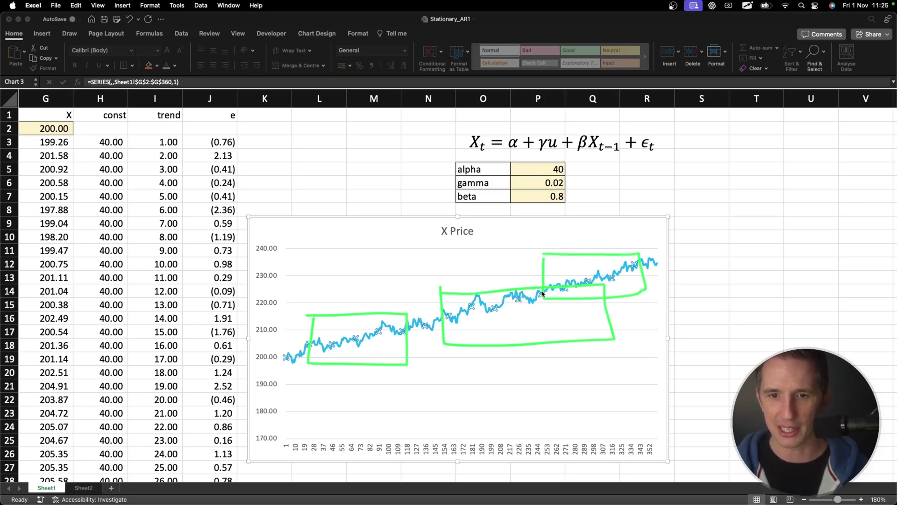
{"action": "key", "text": "Escape"}
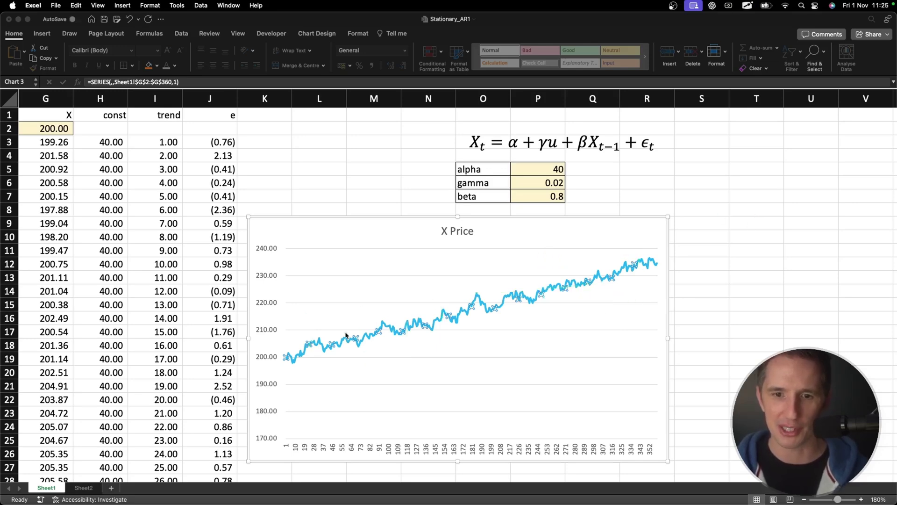
{"action": "left_click_drag", "start_coordinate": [311, 266], "coordinate": [371, 321]}
{"action": "left_click_drag", "start_coordinate": [353, 260], "coordinate": [291, 325]}
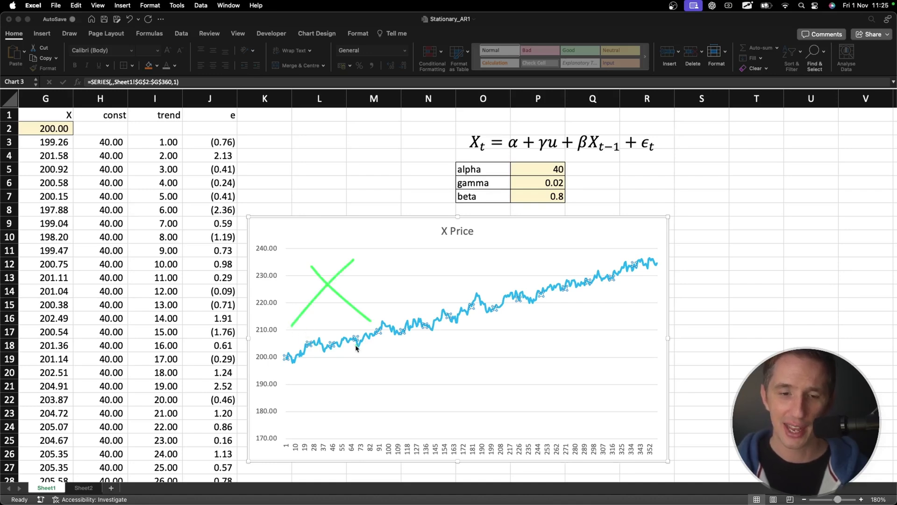
{"action": "mouse_move", "coordinate": [318, 382]}
{"action": "left_mouse_down"}
{"action": "mouse_move", "coordinate": [356, 336]}
{"action": "mouse_move", "coordinate": [381, 329]}
{"action": "mouse_move", "coordinate": [400, 338]}
{"action": "mouse_move", "coordinate": [437, 280]}
{"action": "mouse_move", "coordinate": [451, 403]}
{"action": "mouse_move", "coordinate": [468, 421]}
{"action": "mouse_move", "coordinate": [495, 360]}
{"action": "mouse_move", "coordinate": [517, 345]}
{"action": "mouse_move", "coordinate": [544, 381]}
{"action": "mouse_move", "coordinate": [567, 296]}
{"action": "mouse_move", "coordinate": [621, 411]}
{"action": "mouse_move", "coordinate": [639, 358]}
{"action": "mouse_move", "coordinate": [657, 344]}
{"action": "left_mouse_up"}
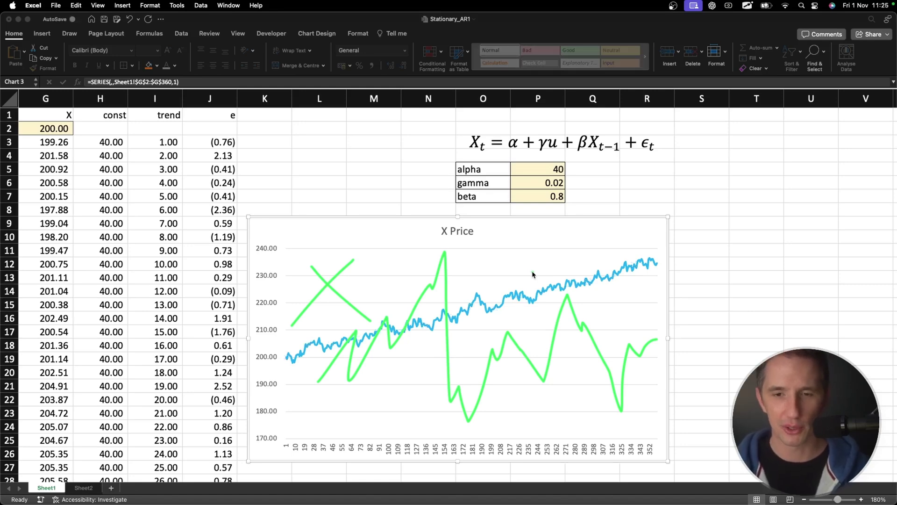
{"action": "key", "text": "Escape"}
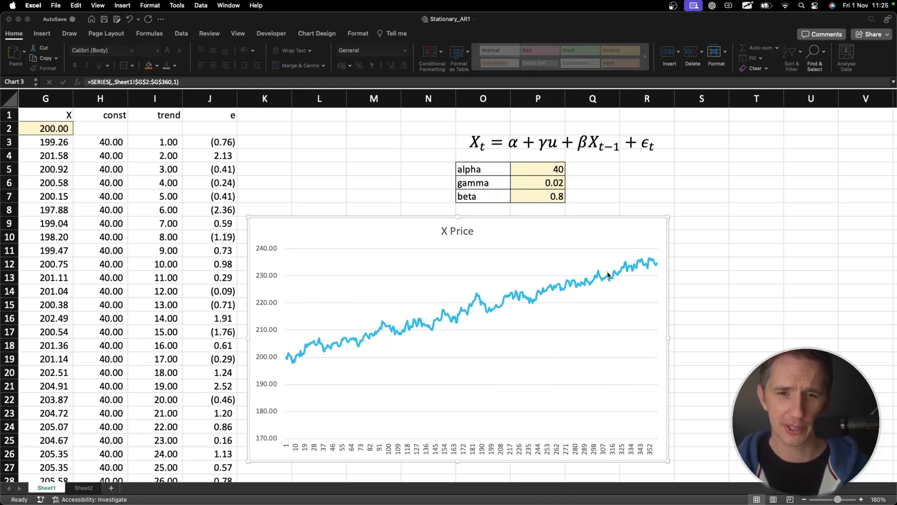
Step: Insert a blank column before the const column and head it Xd in H1
{"action": "left_click", "coordinate": [88, 97]}
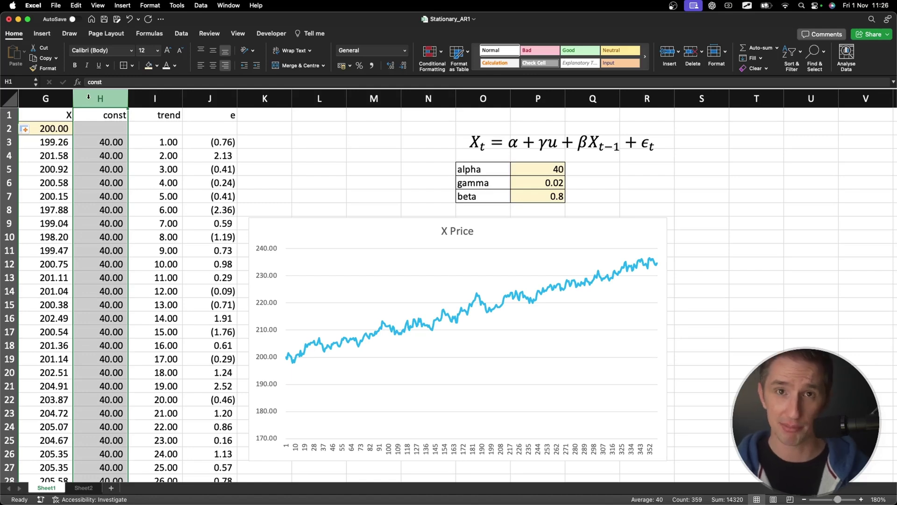
{"action": "key", "text": "super+shift+equal"}
{"action": "left_click", "coordinate": [100, 141]}
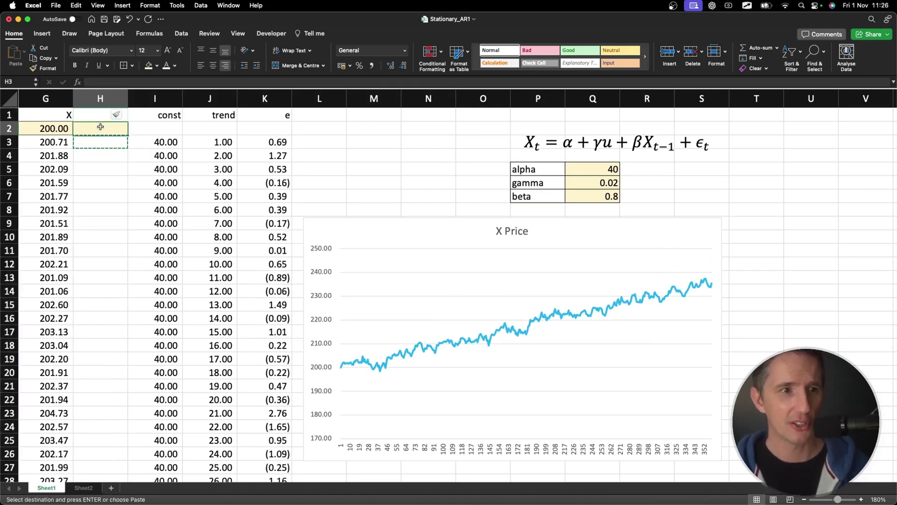
{"action": "key", "text": "super+c"}
{"action": "left_click", "coordinate": [97, 123]}
{"action": "left_click", "coordinate": [96, 118]}
{"action": "type", "text": "Xd"}
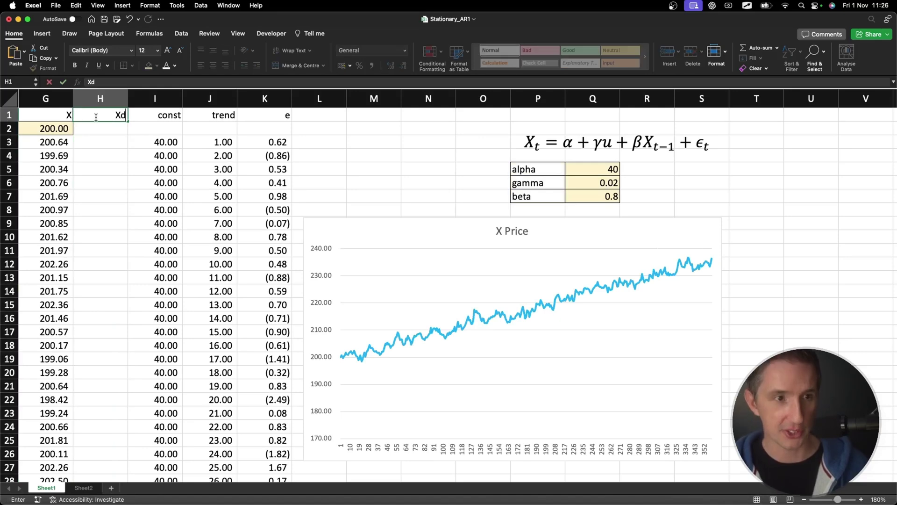
{"action": "key", "text": "Return"}
Step: Enter the first-difference formula =G3-G2 for the X series in H3
{"action": "key", "text": "Down"}
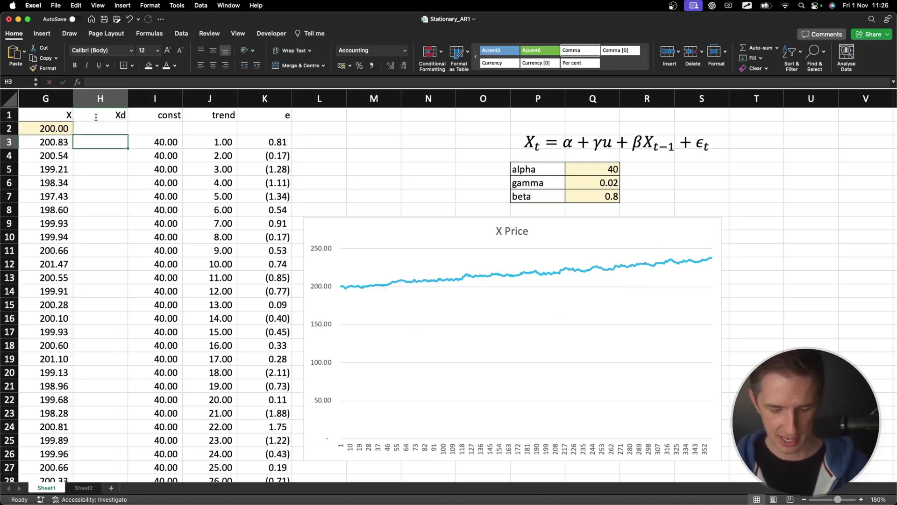
{"action": "type", "text": "=G3"}
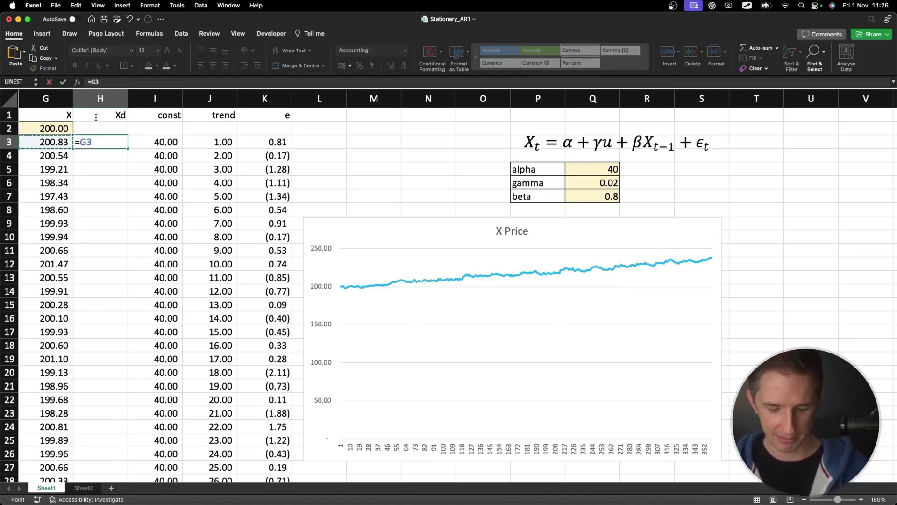
{"action": "type", "text": "-G2"}
{"action": "key", "text": "Return"}
Step: Fill the H3 formula down the Xd column and switch the chart's data series from X to Xd
{"action": "key", "text": "Up"}
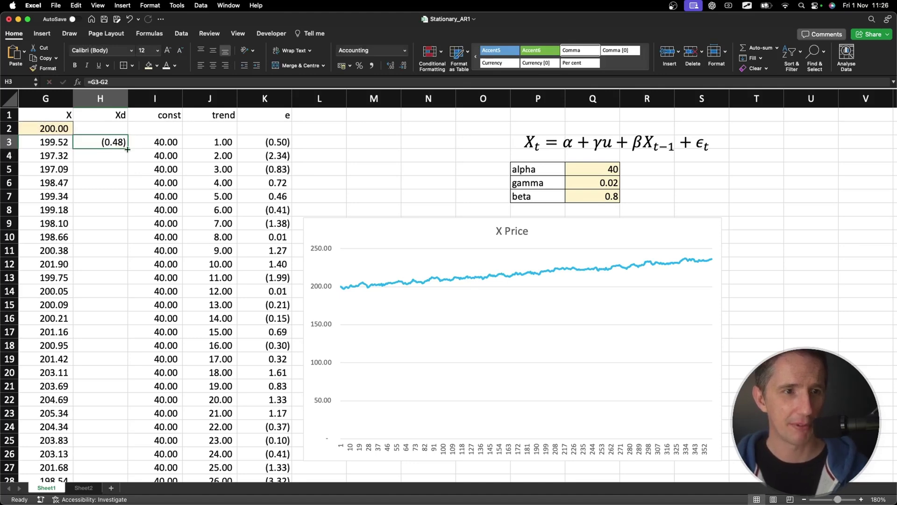
{"action": "double_click", "coordinate": [128, 150]}
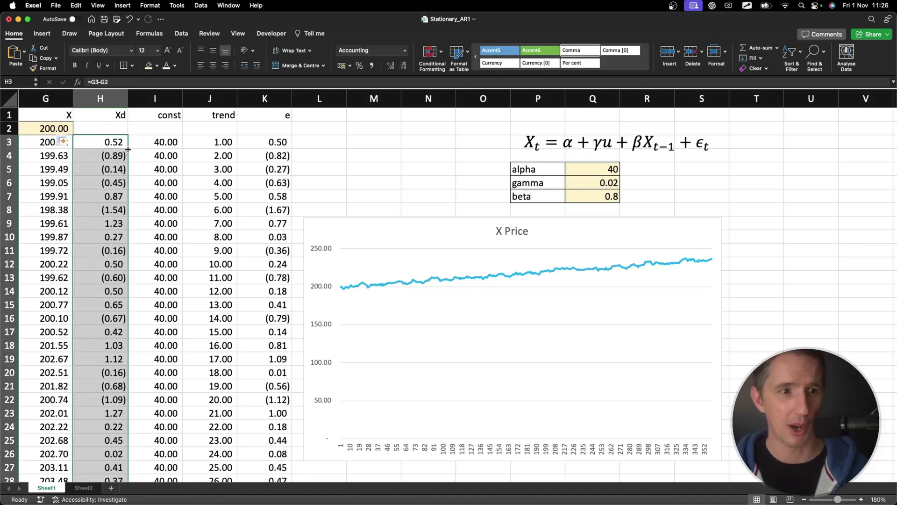
{"action": "left_click_drag", "start_coordinate": [74, 131], "coordinate": [98, 132]}
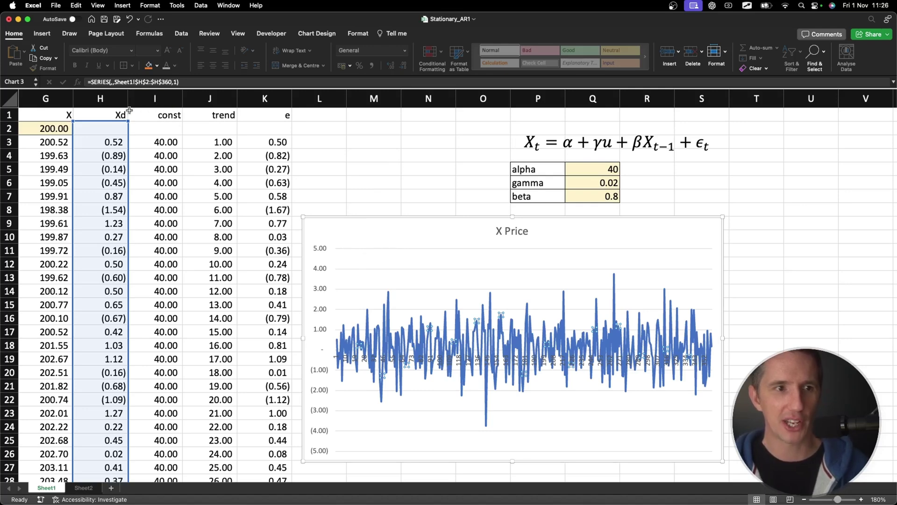
Step: Insert another blank column before const and head it Xd_2 in I1, reusing the Xd header
{"action": "left_click", "coordinate": [146, 99]}
{"action": "key", "text": "ctrl+shift+equal"}
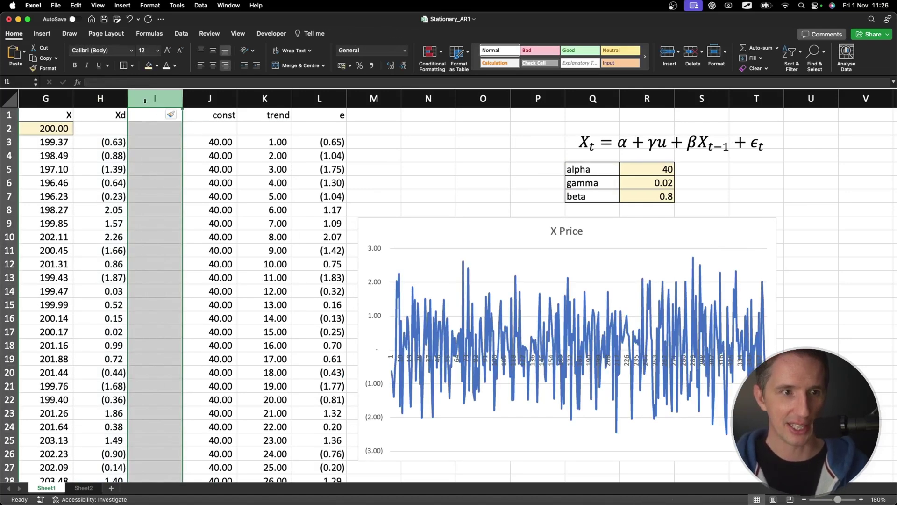
{"action": "left_click_drag", "start_coordinate": [112, 141], "coordinate": [112, 121]}
{"action": "left_click", "coordinate": [114, 115]}
{"action": "key", "text": "ctrl+c"}
{"action": "left_click", "coordinate": [154, 115]}
{"action": "key", "text": "ctrl+v"}
{"action": "left_click", "coordinate": [164, 81]}
{"action": "type", "text": "_2"}
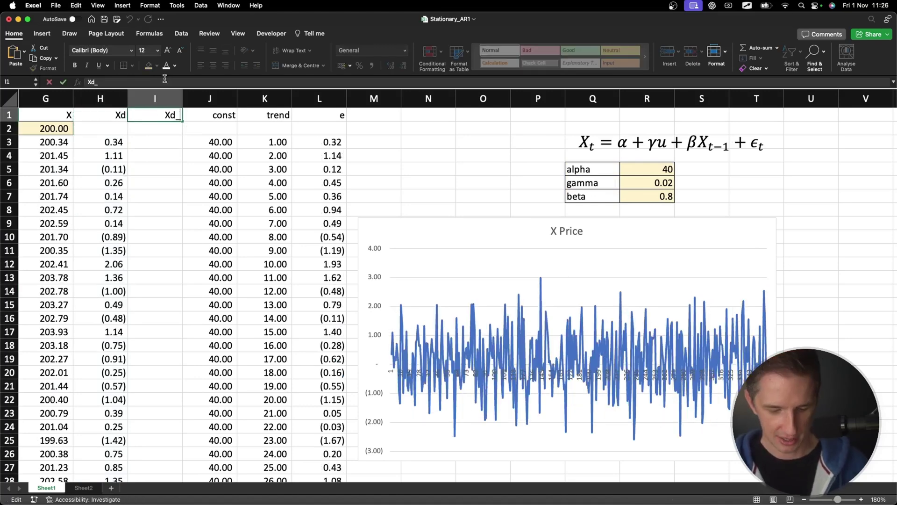
{"action": "key", "text": "Return"}
Step: Enter the second-difference formula =H4-H3 in I4 and fill it down the Xd_2 column
{"action": "key", "text": "Down"}
{"action": "key", "text": "Down"}
{"action": "type", "text": "=H4-H3"}
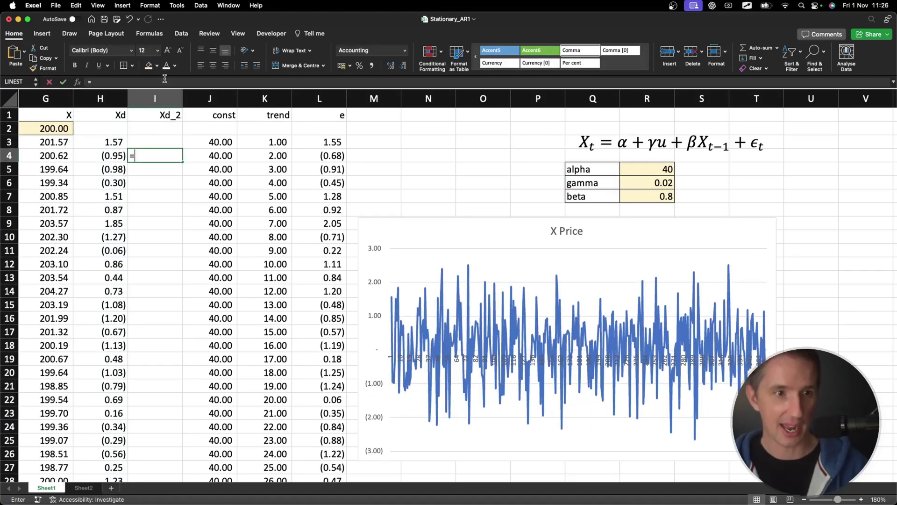
{"action": "key", "text": "Return"}
{"action": "left_click", "coordinate": [168, 154]}
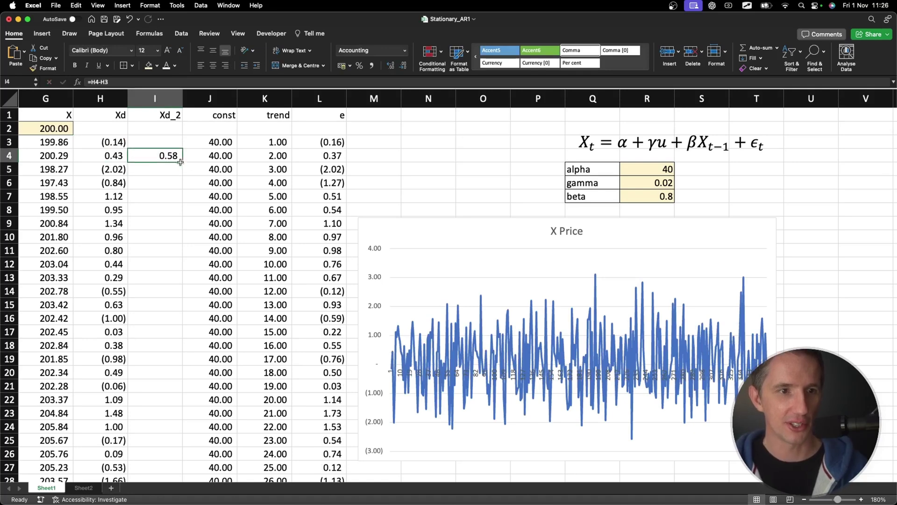
{"action": "double_click", "coordinate": [182, 162]}
{"action": "left_click", "coordinate": [453, 148]}
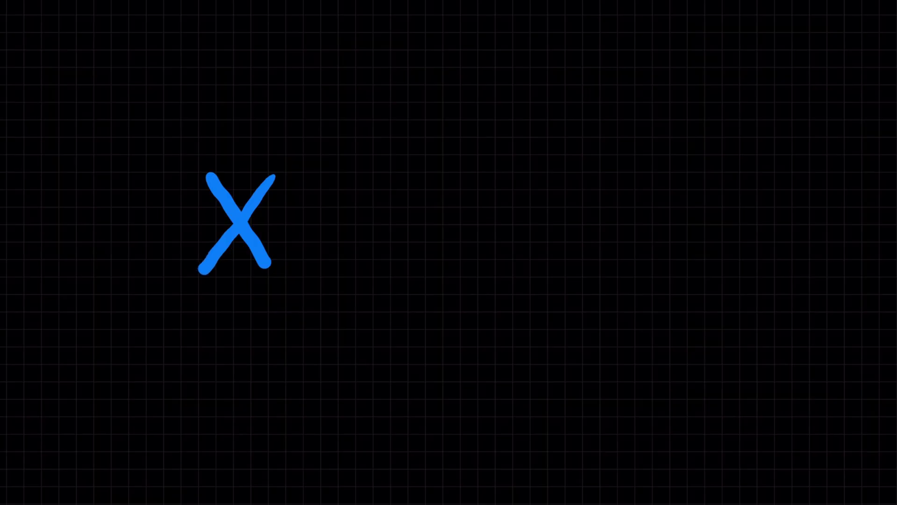
{"action": "mouse_move", "coordinate": [318, 235]}
{"action": "left_mouse_down"}
{"action": "mouse_move", "coordinate": [340, 222]}
{"action": "mouse_move", "coordinate": [402, 227]}
{"action": "left_mouse_up"}
{"action": "mouse_move", "coordinate": [463, 183]}
{"action": "left_mouse_down"}
{"action": "mouse_move", "coordinate": [527, 176]}
{"action": "mouse_move", "coordinate": [499, 253]}
{"action": "mouse_move", "coordinate": [521, 250]}
{"action": "left_mouse_up"}
{"action": "mouse_move", "coordinate": [573, 170]}
{"action": "left_mouse_down"}
{"action": "mouse_move", "coordinate": [553, 245]}
{"action": "mouse_move", "coordinate": [576, 264]}
{"action": "left_mouse_up"}
{"action": "mouse_move", "coordinate": [604, 189]}
{"action": "left_mouse_down"}
{"action": "mouse_move", "coordinate": [626, 253]}
{"action": "mouse_move", "coordinate": [650, 257]}
{"action": "left_mouse_up"}
{"action": "left_click_drag", "start_coordinate": [673, 167], "coordinate": [686, 267]}
{"action": "mouse_move", "coordinate": [197, 316]}
{"action": "left_mouse_down"}
{"action": "mouse_move", "coordinate": [260, 329]}
{"action": "mouse_move", "coordinate": [585, 328]}
{"action": "left_mouse_up"}
{"action": "mouse_move", "coordinate": [193, 344]}
{"action": "left_mouse_down"}
{"action": "mouse_move", "coordinate": [229, 362]}
{"action": "mouse_move", "coordinate": [565, 355]}
{"action": "mouse_move", "coordinate": [628, 372]}
{"action": "left_mouse_up"}
{"action": "left_click_drag", "start_coordinate": [166, 120], "coordinate": [832, 497]}
{"action": "left_click_drag", "start_coordinate": [421, 280], "coordinate": [406, 150]}
{"action": "mouse_move", "coordinate": [180, 274]}
{"action": "left_mouse_down"}
{"action": "mouse_move", "coordinate": [197, 295]}
{"action": "mouse_move", "coordinate": [282, 268]}
{"action": "mouse_move", "coordinate": [352, 286]}
{"action": "mouse_move", "coordinate": [641, 283]}
{"action": "left_mouse_up"}
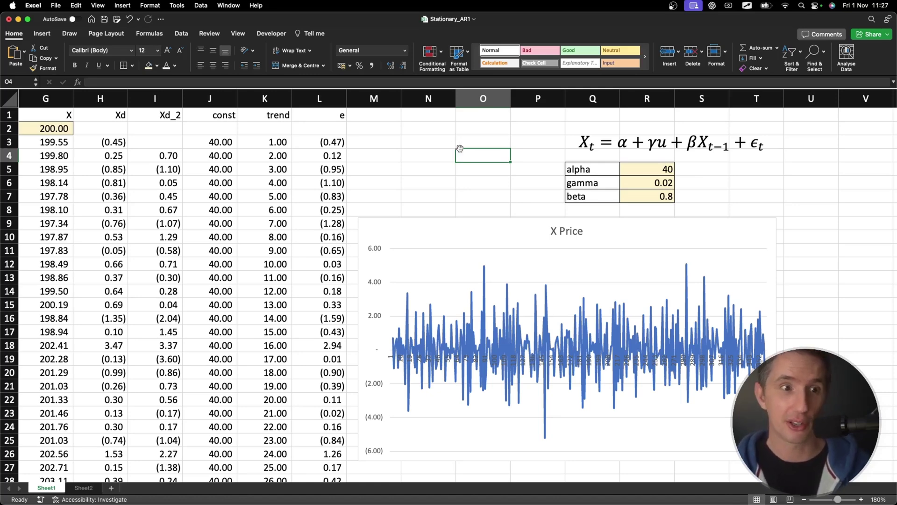
Step: Switch the X Price chart's data series back to the X values in column G
{"action": "left_click_drag", "start_coordinate": [155, 98], "coordinate": [100, 98]}
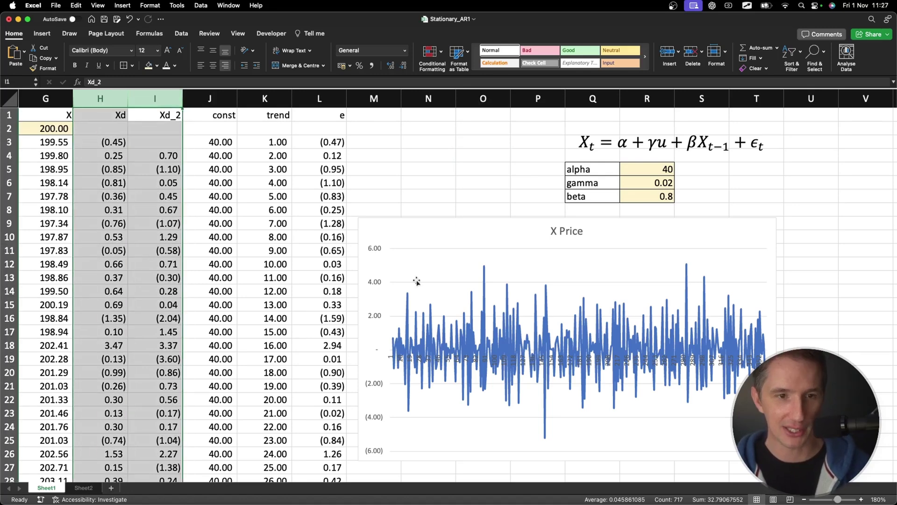
{"action": "left_click", "coordinate": [486, 337]}
{"action": "left_click_drag", "start_coordinate": [170, 155], "coordinate": [51, 156]}
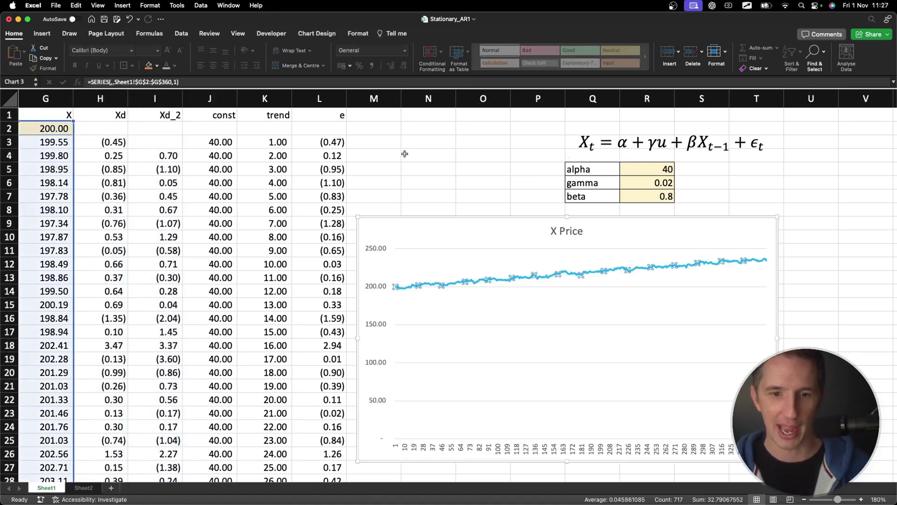
Step: Set gamma in R6 to 0 to remove the deterministic trend from the series
{"action": "left_click", "coordinate": [636, 183]}
{"action": "type", "text": "0"}
{"action": "key", "text": "Return"}
{"action": "key", "text": "Up"}
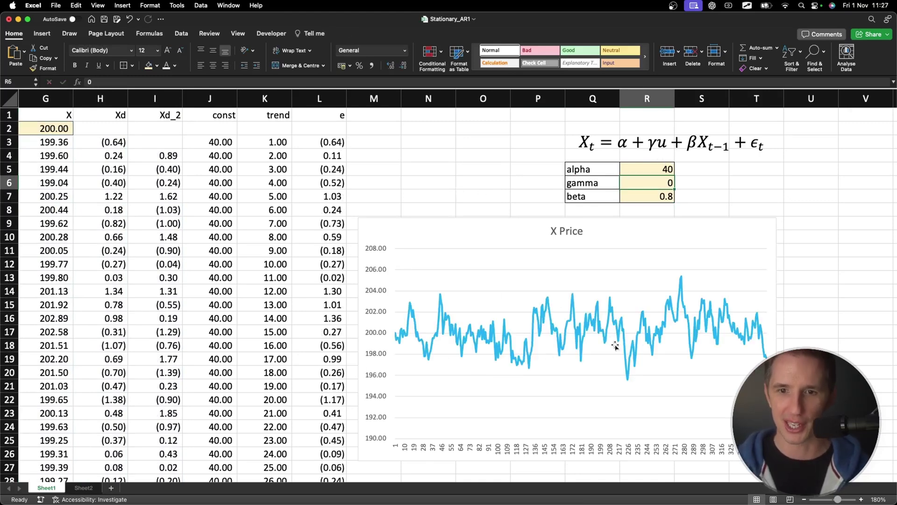
Step: Enter the integration order label I(0) in N3
{"action": "left_click", "coordinate": [420, 141]}
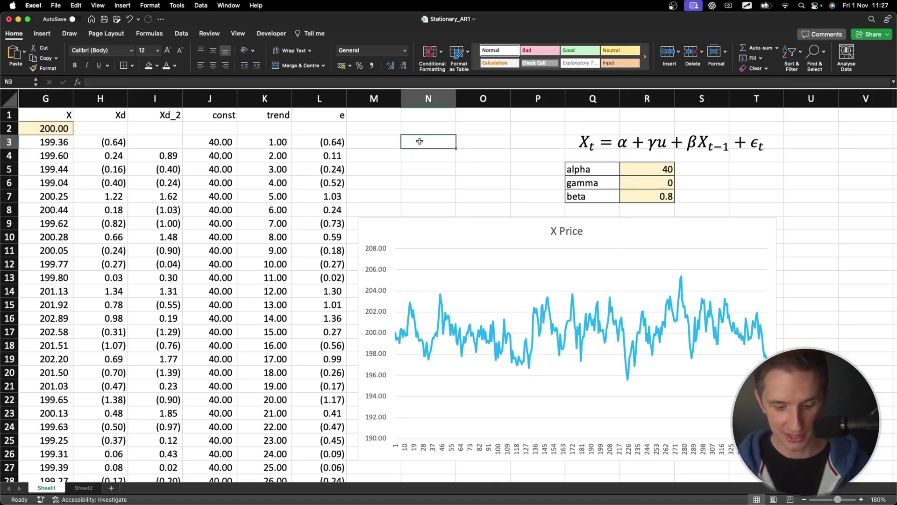
{"action": "type", "text": "I(0)"}
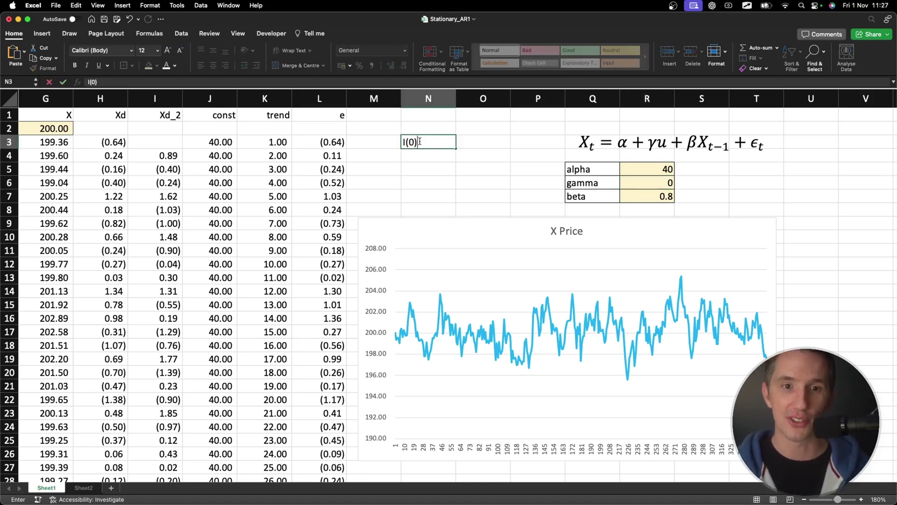
{"action": "key", "text": "Return"}
Step: Change the label in N3 to I(1) and clear the cell
{"action": "left_click", "coordinate": [419, 141]}
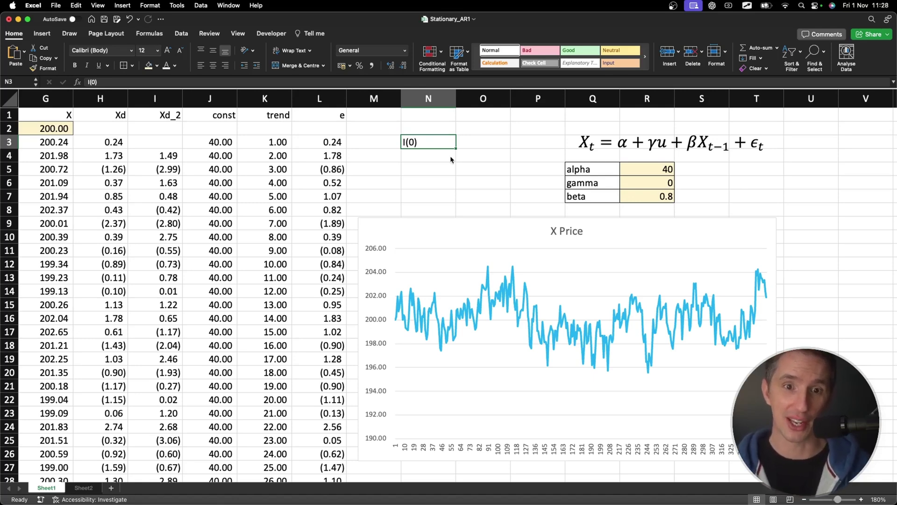
{"action": "double_click", "coordinate": [417, 141]}
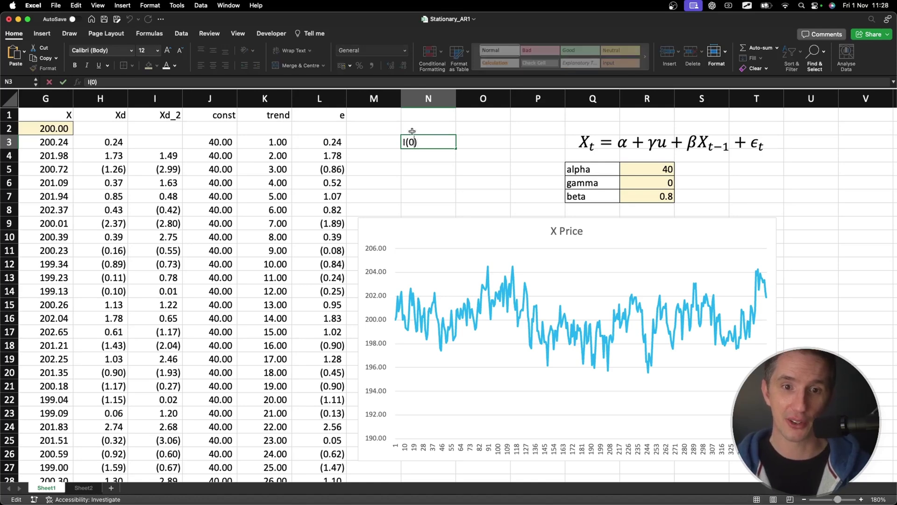
{"action": "key", "text": "BackSpace"}
{"action": "type", "text": "1"}
{"action": "key", "text": "Return"}
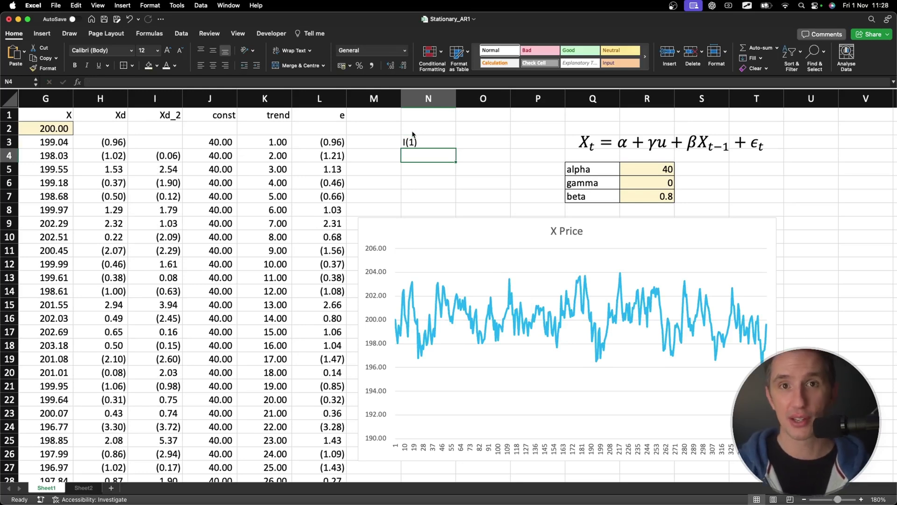
{"action": "key", "text": "Up"}
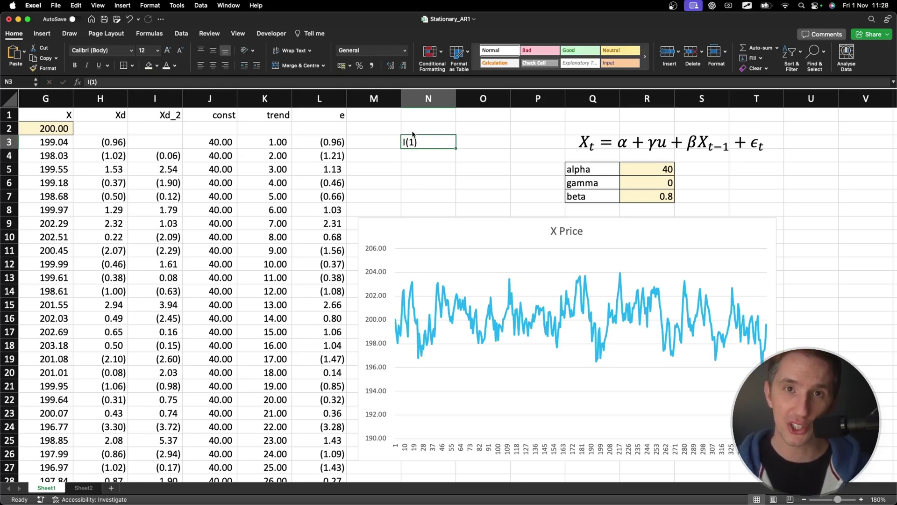
{"action": "key", "text": "Delete"}
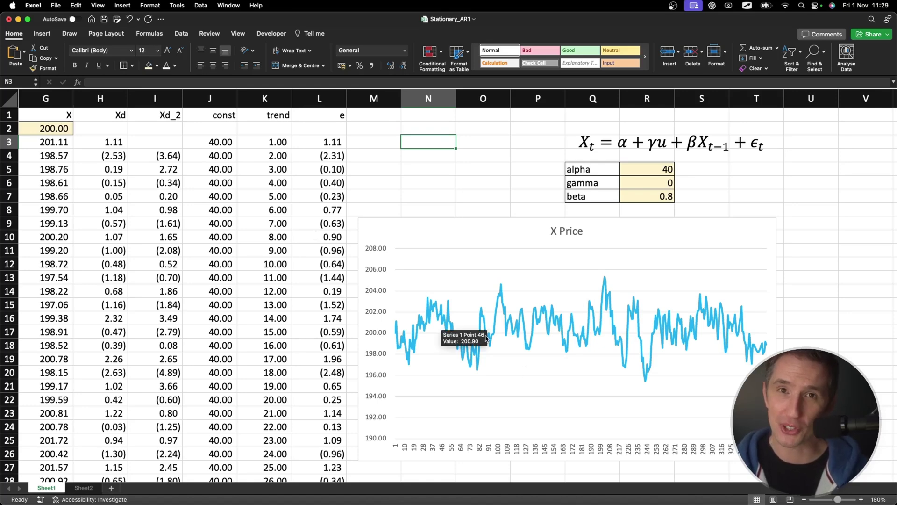
{"action": "mouse_move", "coordinate": [485, 337]}
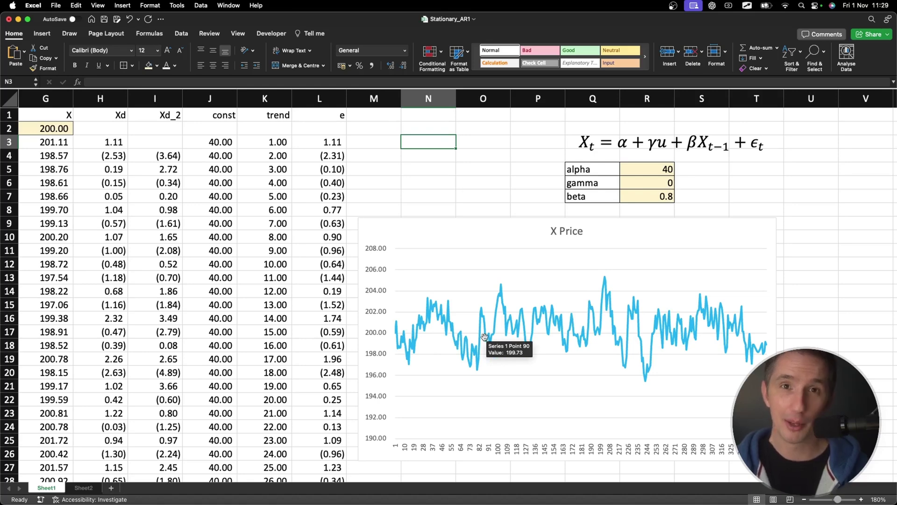
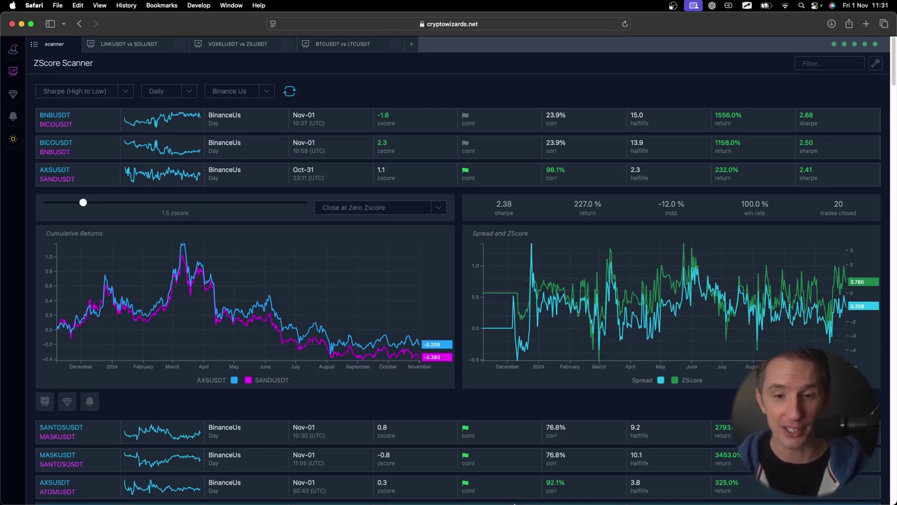
Step: Switch back to the Stationary_AR1 workbook in Excel and move the X Price chart down so it starts at row 26
{"action": "left_click", "coordinate": [552, 492]}
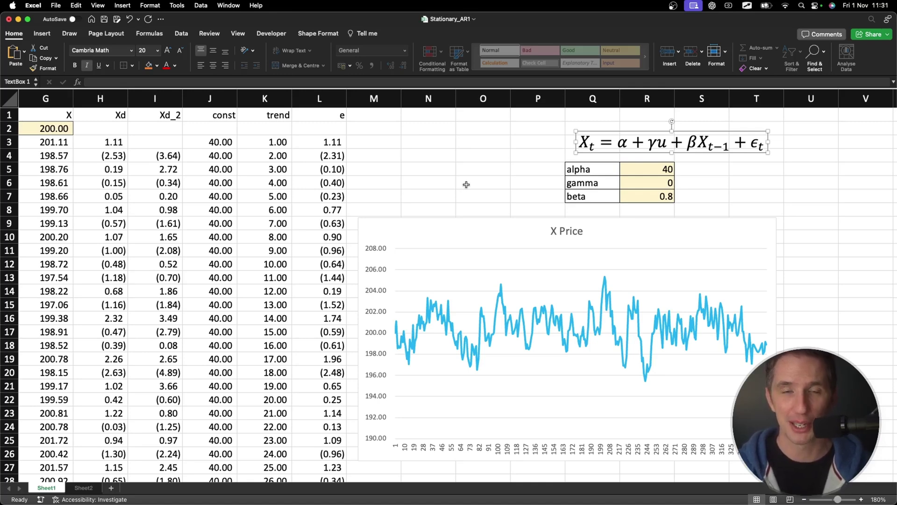
{"action": "left_click_drag", "start_coordinate": [445, 223], "coordinate": [123, 457]}
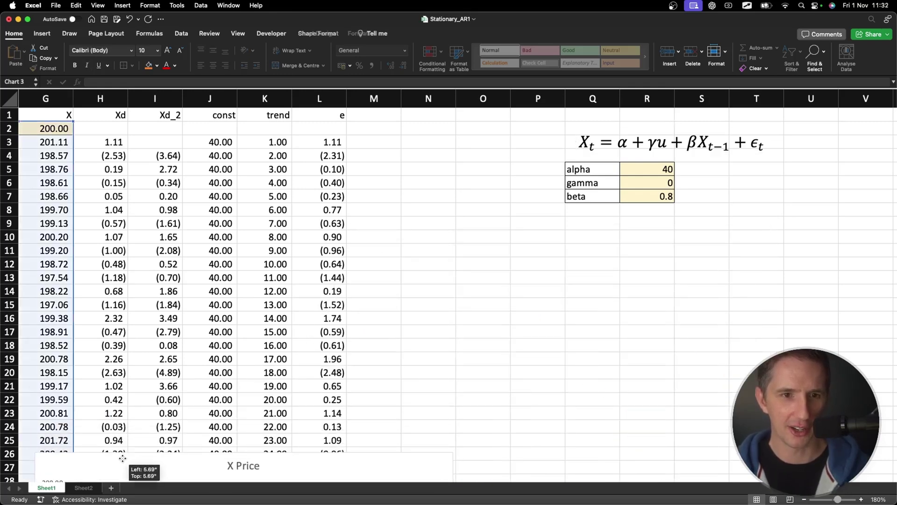
Step: Enter the headers Mean, Variance and AutoCovar in cells M1 to O1
{"action": "left_click", "coordinate": [375, 117]}
{"action": "type", "text": "Mean"}
{"action": "key", "text": "Tab"}
{"action": "type", "text": "Variance"}
{"action": "key", "text": "Tab"}
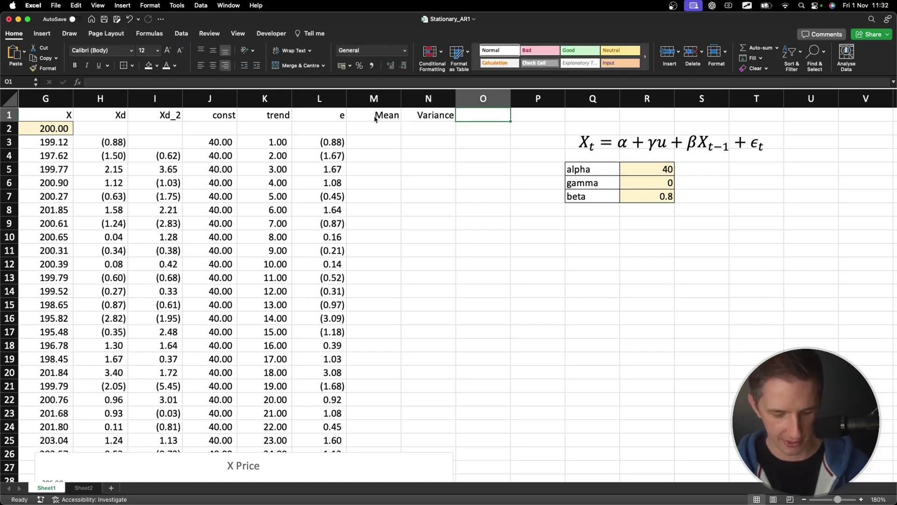
{"action": "type", "text": "AutoCOvar"}
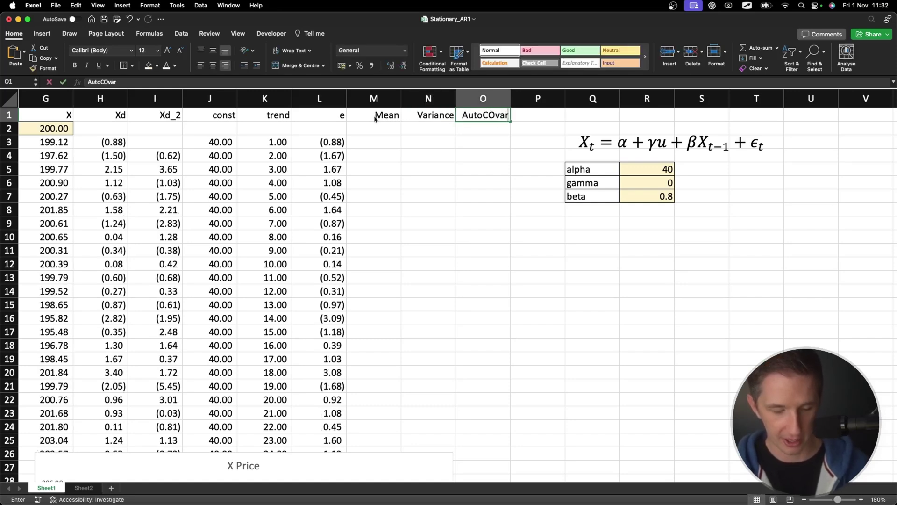
{"action": "key", "text": "Return"}
{"action": "double_click", "coordinate": [489, 116]}
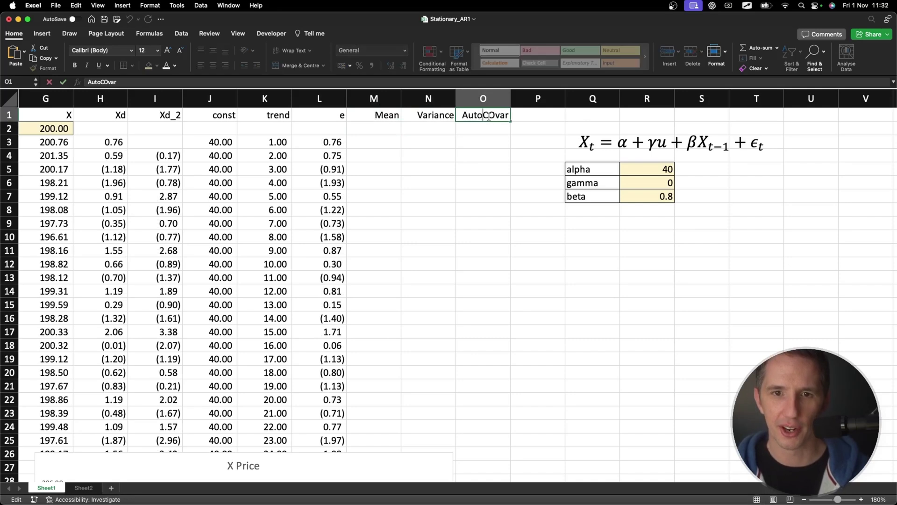
{"action": "key", "text": "Delete"}
{"action": "type", "text": "o"}
{"action": "key", "text": "Return"}
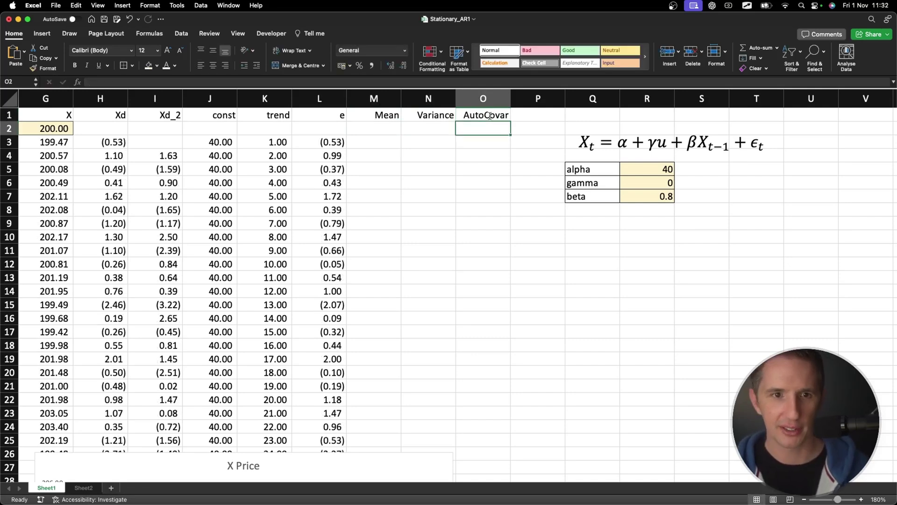
Step: Calculate the rolling mean in column M with =AVERAGE(G3:G8) in M8, filled down the column
{"action": "left_click", "coordinate": [377, 211]}
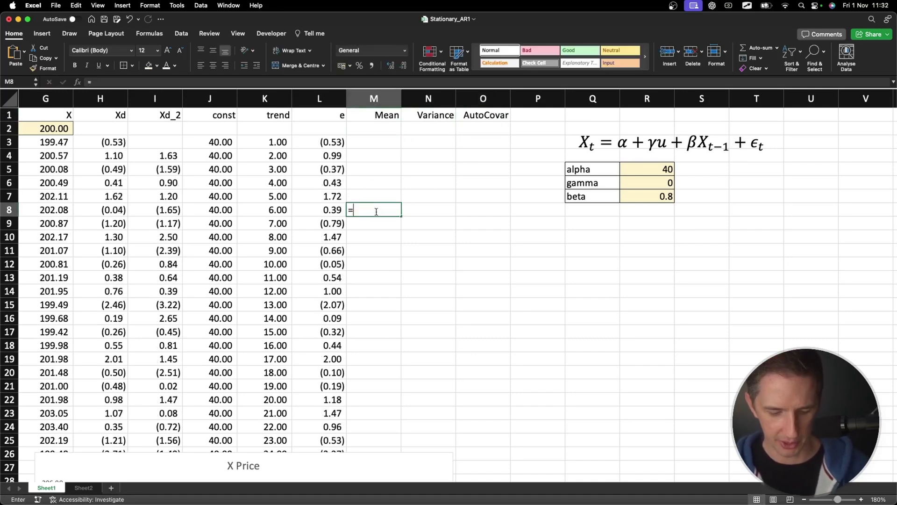
{"action": "type", "text": "=AVERAGE("}
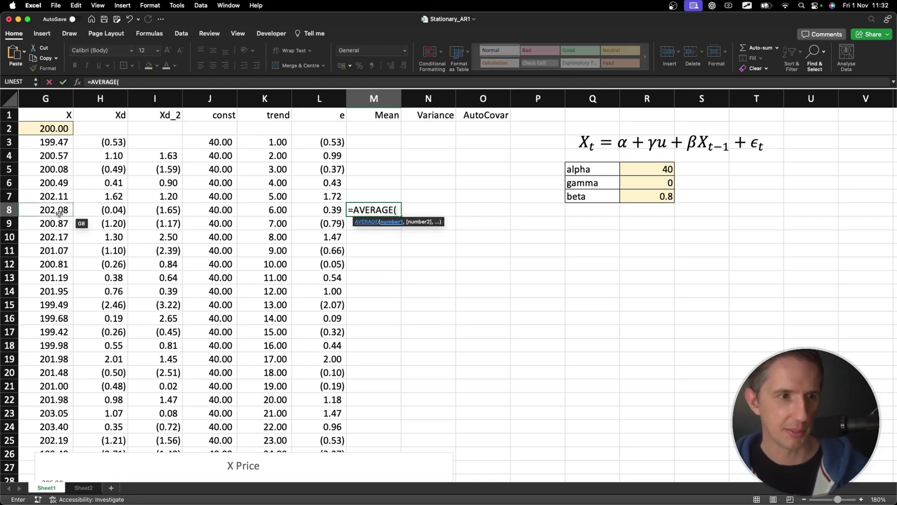
{"action": "left_click_drag", "start_coordinate": [53, 210], "coordinate": [53, 142]}
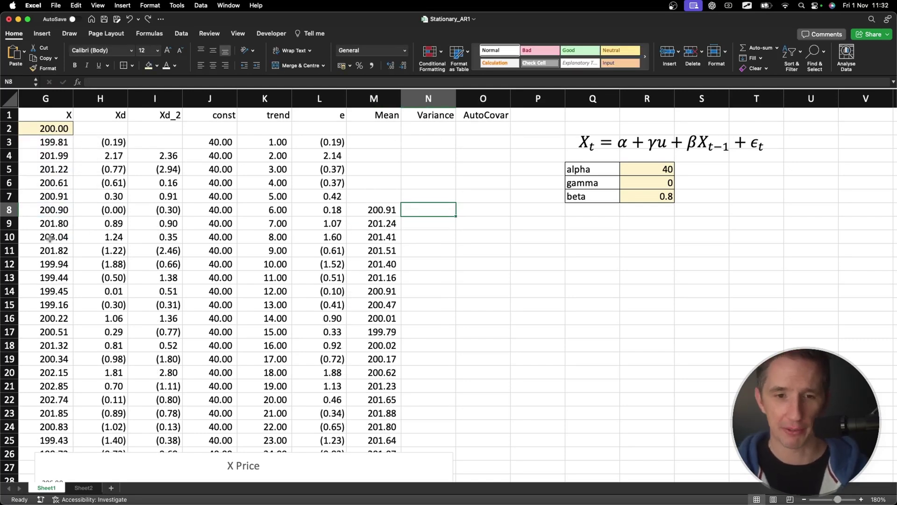
Step: Calculate the rolling variance in N8 with the formula =STDEV.S($G3:$G8)^2
{"action": "type", "text": "=VAR"}
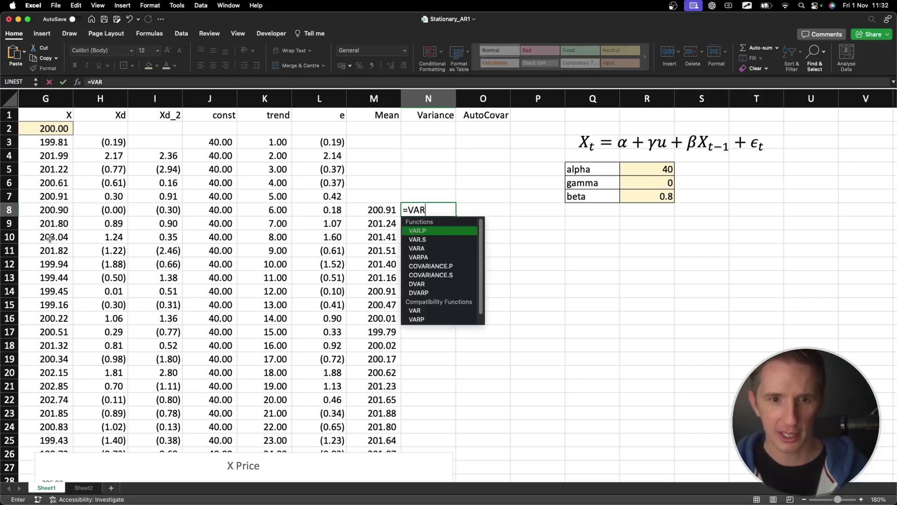
{"action": "key", "text": "Down"}
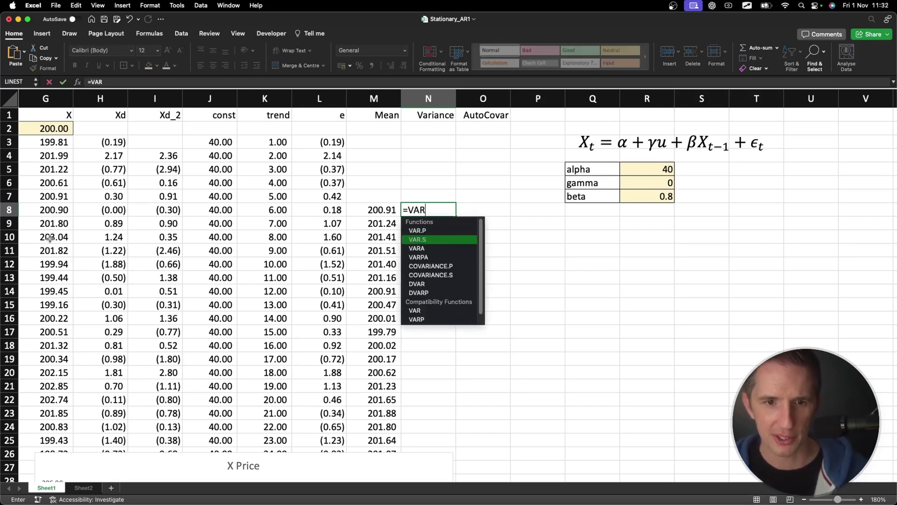
{"action": "key", "text": "BackSpace"}
{"action": "key", "text": "BackSpace"}
{"action": "key", "text": "BackSpace"}
{"action": "type", "text": "STD"}
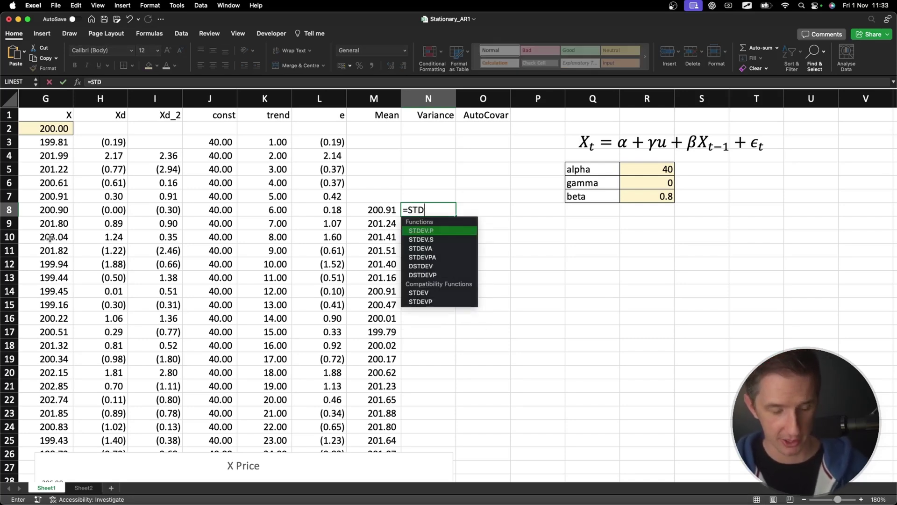
{"action": "type", "text": "E"}
{"action": "double_click", "coordinate": [423, 242]}
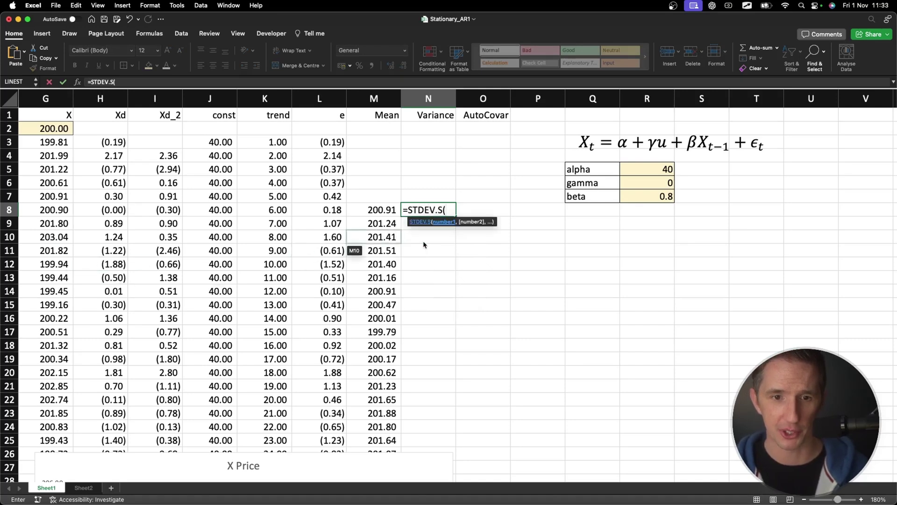
{"action": "left_click_drag", "start_coordinate": [54, 142], "coordinate": [63, 210]}
{"action": "key", "text": "super+t"}
{"action": "key", "text": "super+t"}
{"action": "key", "text": "super+t"}
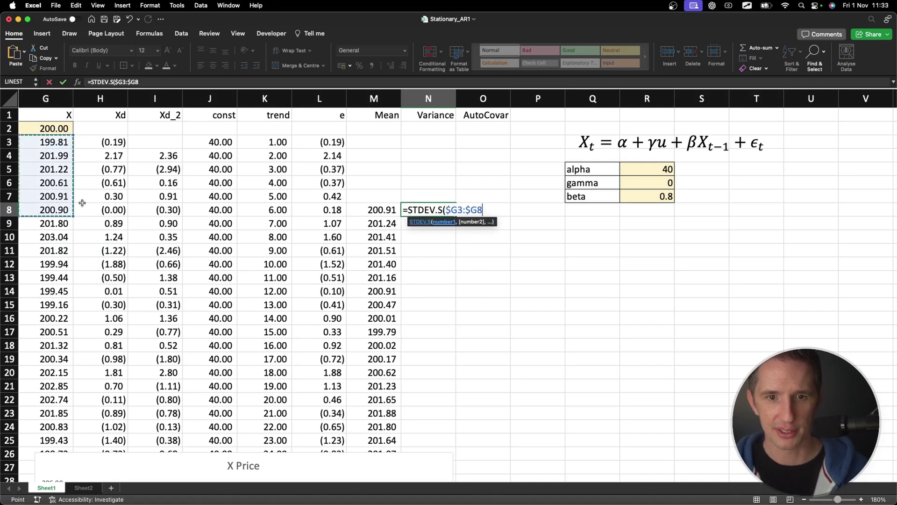
{"action": "type", "text": ")^2"}
{"action": "key", "text": "Return"}
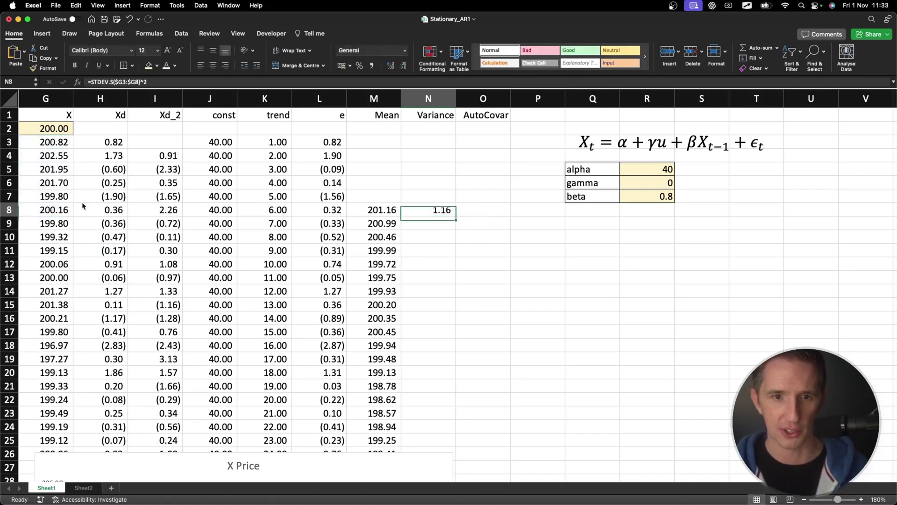
Step: Check the variance formula in N8 against =VAR.S(G3:G8) in O8 and undo the test formula
{"action": "double_click", "coordinate": [429, 208]}
{"action": "key", "text": "Escape"}
{"action": "left_click", "coordinate": [481, 209]}
{"action": "type", "text": "=VAR("}
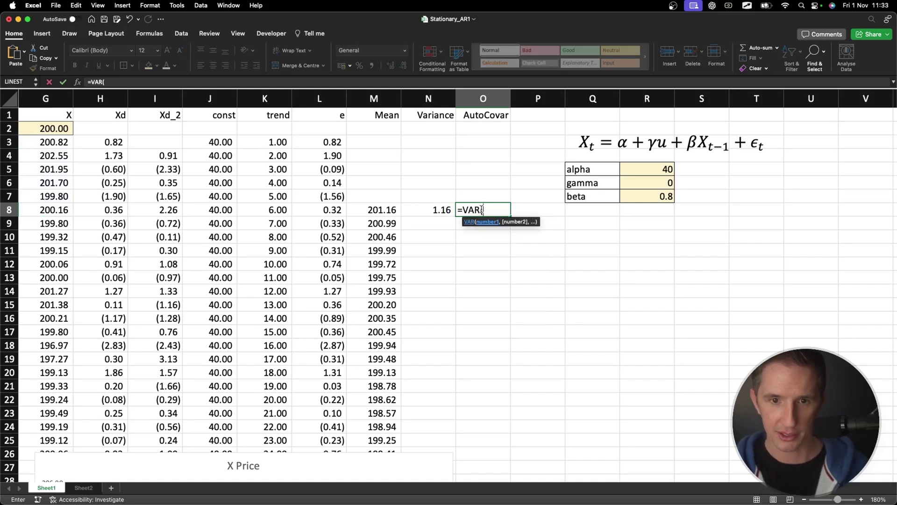
{"action": "key", "text": "BackSpace"}
{"action": "key", "text": "Down"}
{"action": "key", "text": "Down"}
{"action": "key", "text": "Tab"}
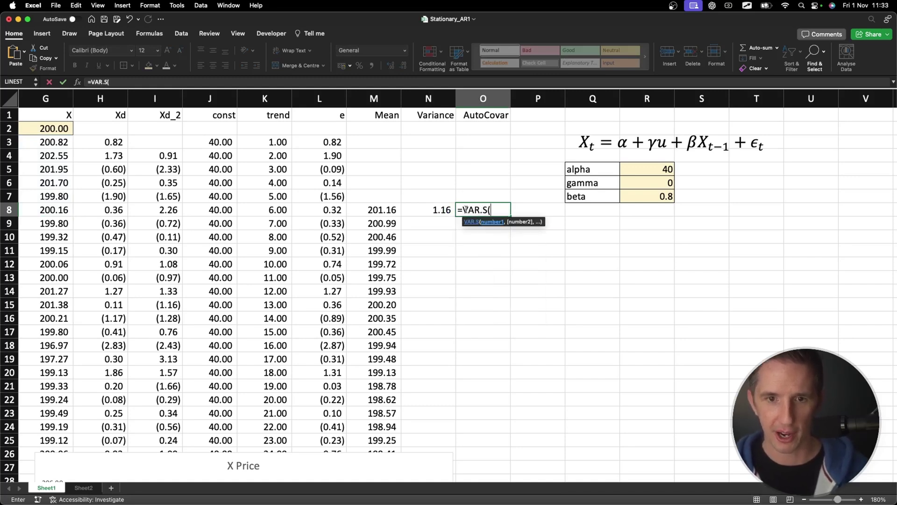
{"action": "left_click_drag", "start_coordinate": [35, 141], "coordinate": [40, 209]}
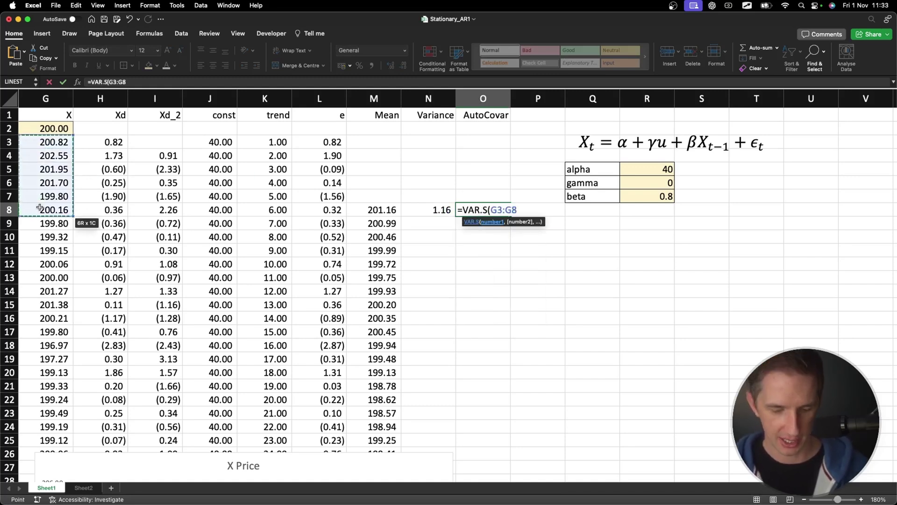
{"action": "key", "text": "Return"}
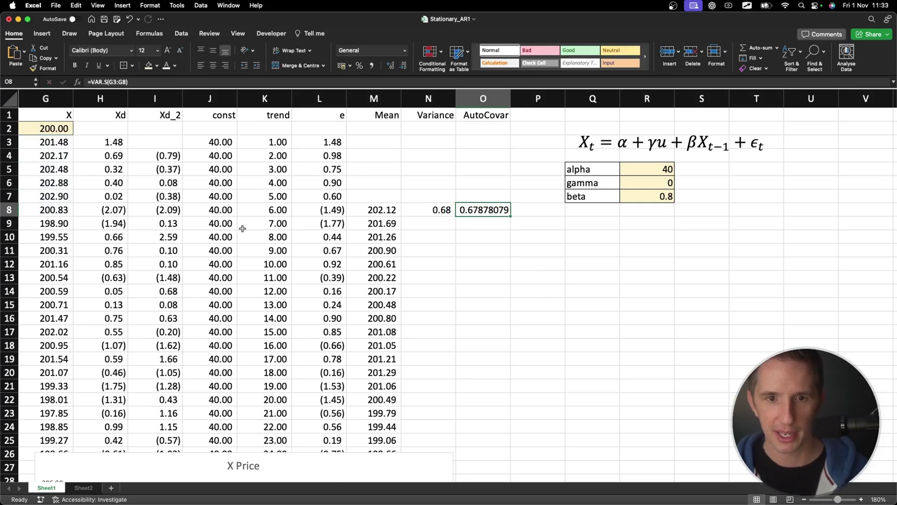
{"action": "key", "text": "F2"}
{"action": "key", "text": "Return"}
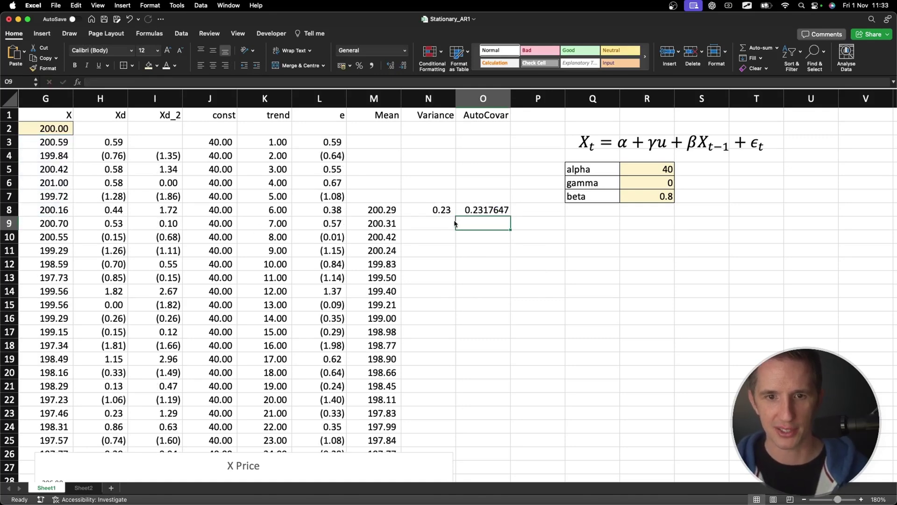
{"action": "key", "text": "Up"}
{"action": "key", "text": "super+z"}
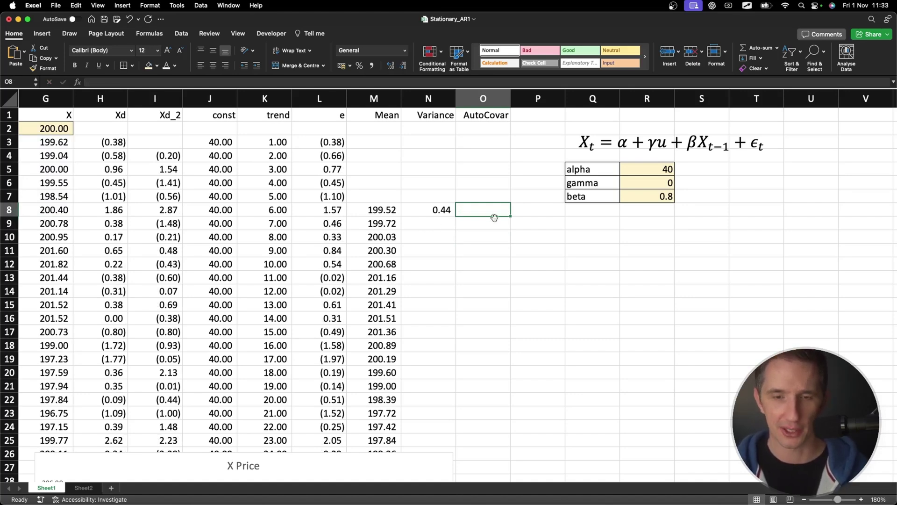
Step: Calculate the lag-one autocovariance in O8 with the formula =COVARIANCE.S($G3:$G7,$G4:$G8)
{"action": "type", "text": "=C"}
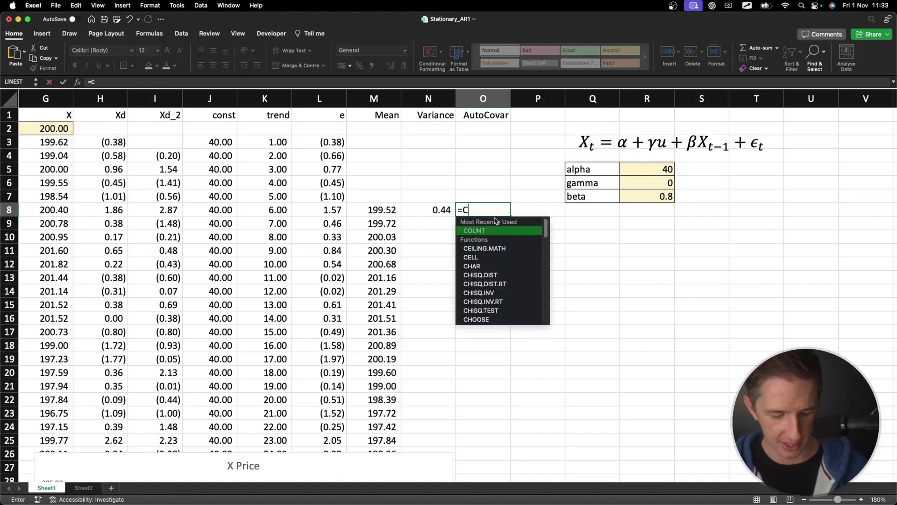
{"action": "type", "text": "OVAR"}
{"action": "key", "text": "Down"}
{"action": "key", "text": "Tab"}
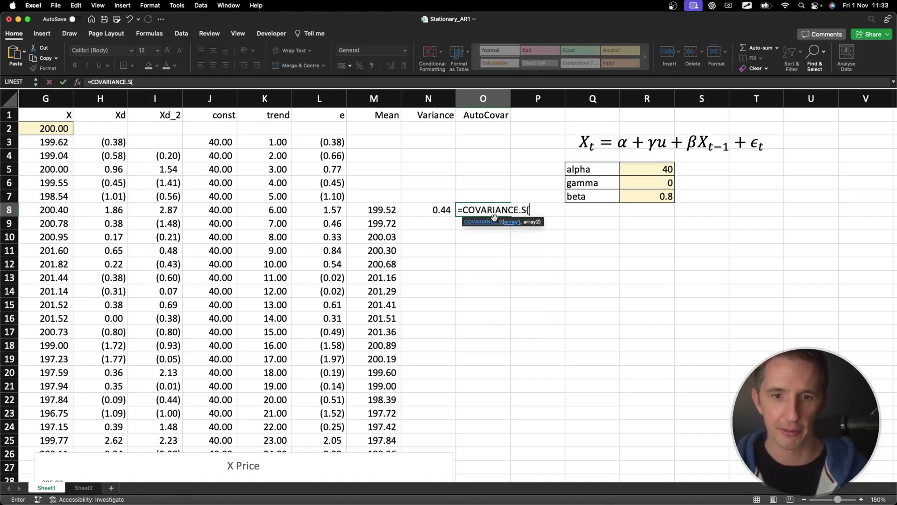
{"action": "left_click_drag", "start_coordinate": [62, 143], "coordinate": [59, 190]}
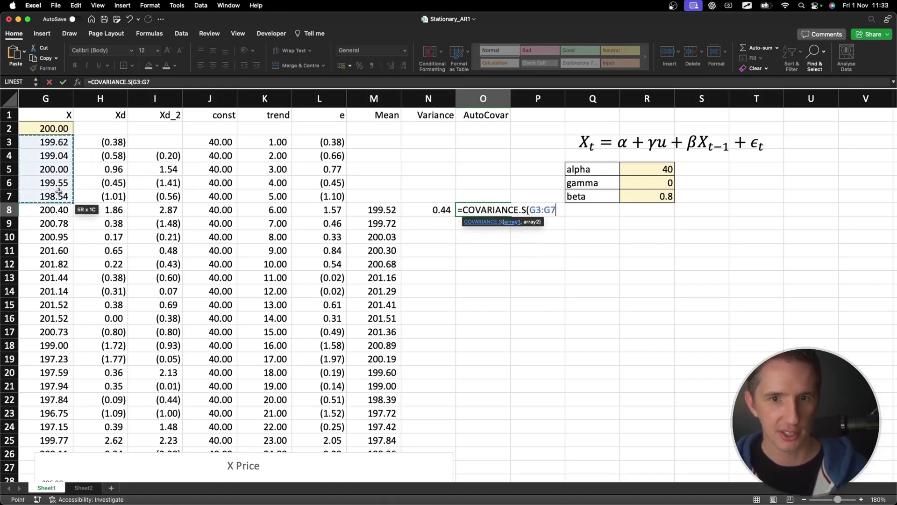
{"action": "key", "text": "F4"}
{"action": "key", "text": "F4"}
{"action": "key", "text": "F4"}
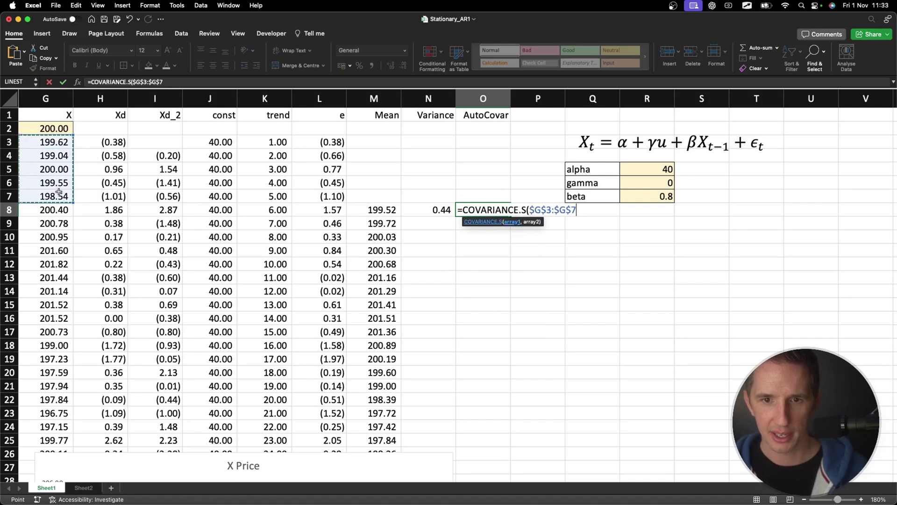
{"action": "type", "text": ","}
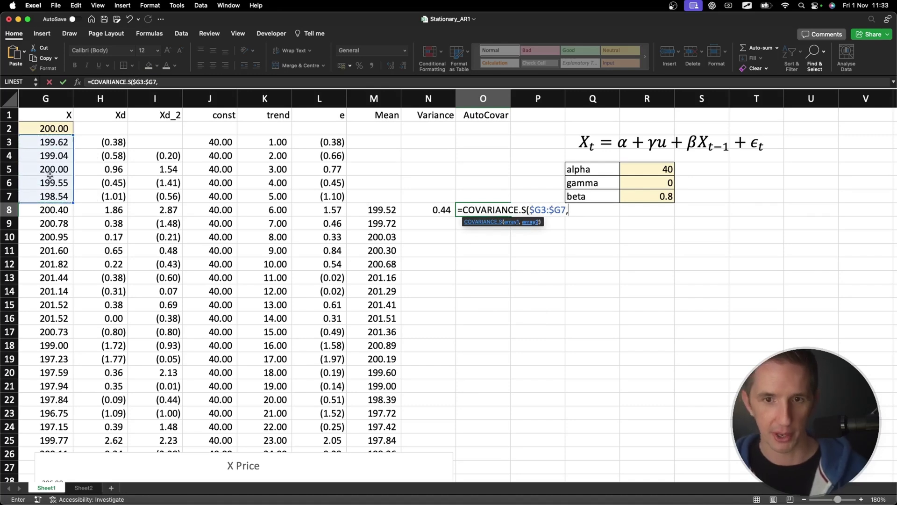
{"action": "left_click_drag", "start_coordinate": [40, 155], "coordinate": [41, 208]}
{"action": "key", "text": "F4"}
{"action": "key", "text": "F4"}
{"action": "key", "text": "F4"}
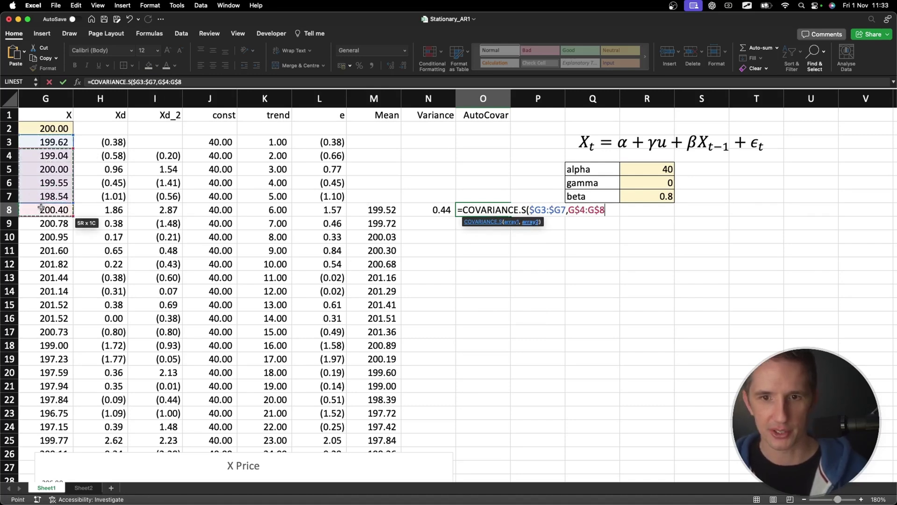
{"action": "type", "text": ")"}
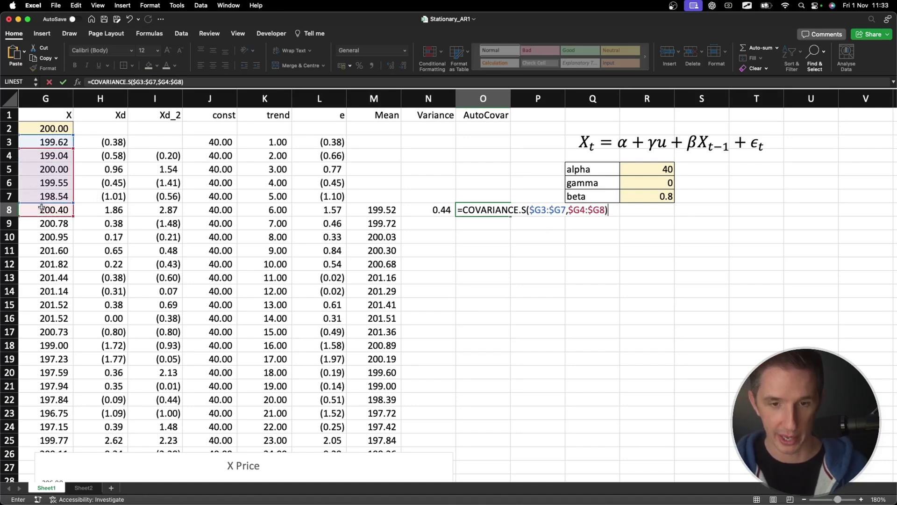
{"action": "key", "text": "Return"}
{"action": "key", "text": "F2"}
{"action": "key", "text": "Escape"}
Step: Fill the formulas in M8:O8 down to row 360 and apply the Comma number style to the results
{"action": "left_click_drag", "start_coordinate": [381, 210], "coordinate": [486, 210]}
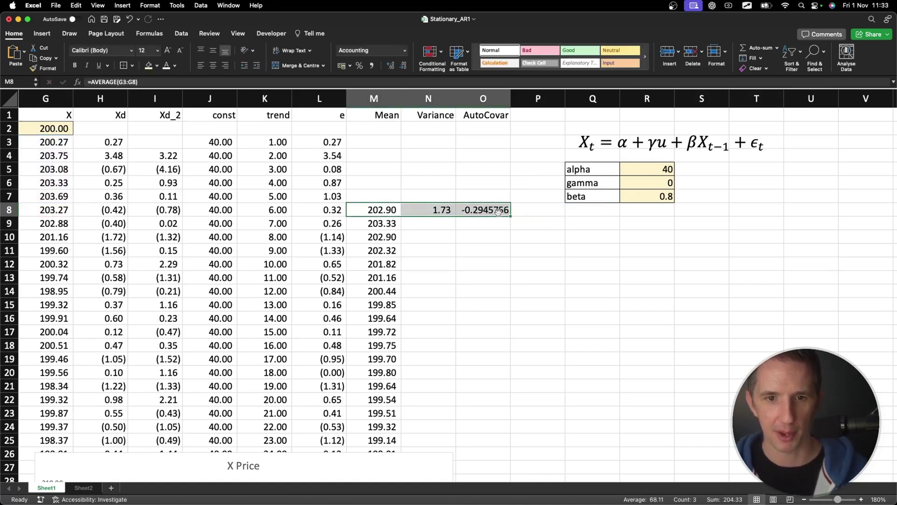
{"action": "double_click", "coordinate": [513, 221]}
{"action": "left_click_drag", "start_coordinate": [488, 210], "coordinate": [373, 210]}
{"action": "double_click", "coordinate": [510, 216]}
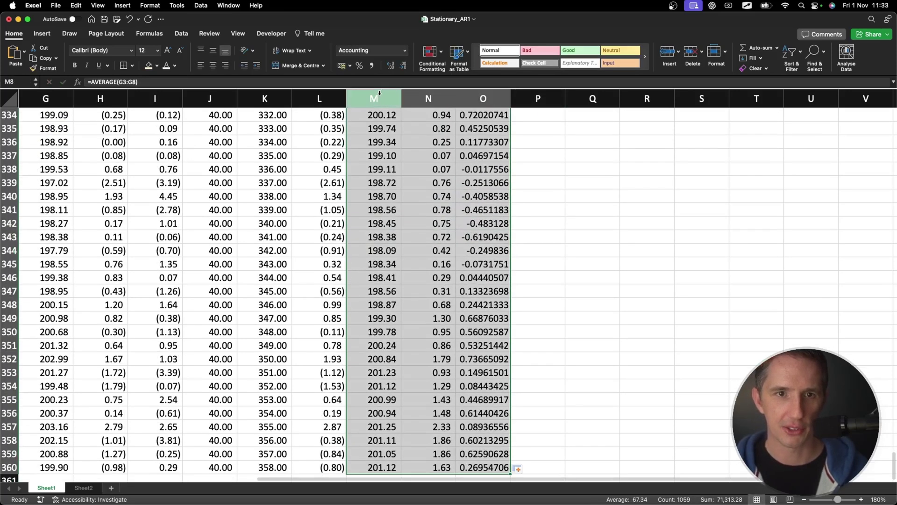
{"action": "key", "text": "ctrl+BackSpace"}
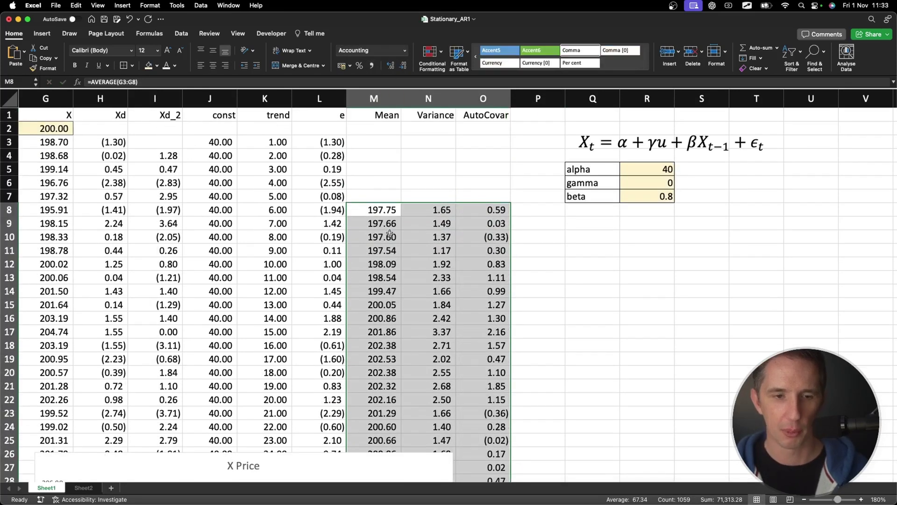
{"action": "left_click", "coordinate": [390, 234]}
Step: Shrink the X Price chart and place it over columns R to V in rows 1 to 9
{"action": "left_click_drag", "start_coordinate": [325, 462], "coordinate": [697, 125]}
{"action": "left_click_drag", "start_coordinate": [456, 365], "coordinate": [617, 234]}
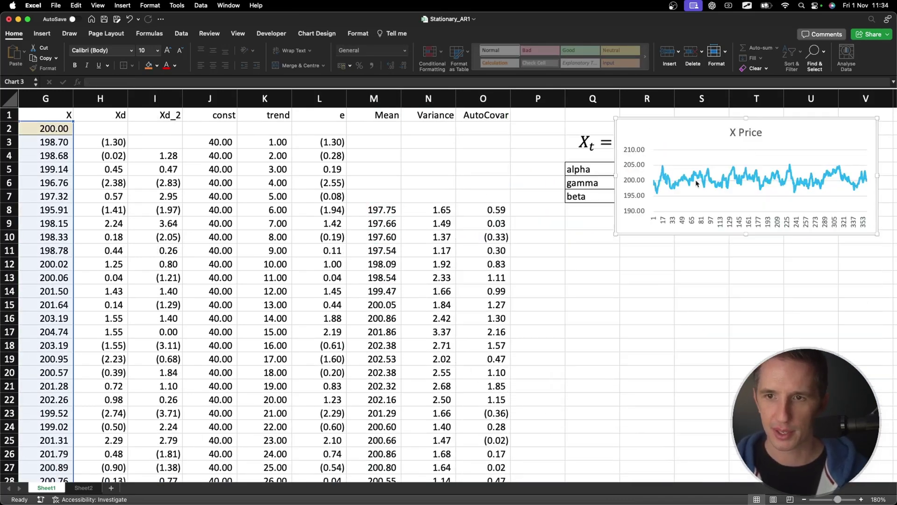
{"action": "left_click_drag", "start_coordinate": [773, 126], "coordinate": [786, 121]}
{"action": "left_click", "coordinate": [451, 174]}
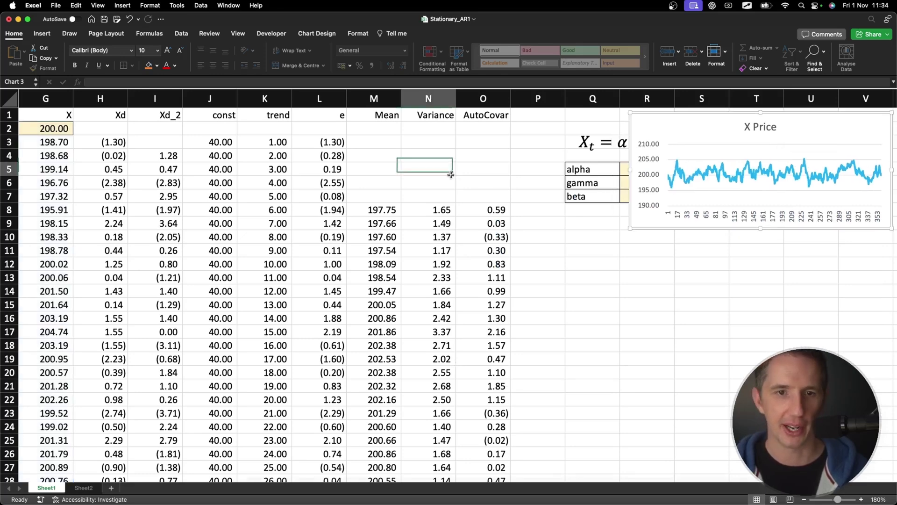
Step: Insert a line chart of the Mean column, M1:M360, with a magenta line over columns G to L
{"action": "left_click_drag", "start_coordinate": [372, 115], "coordinate": [376, 252]}
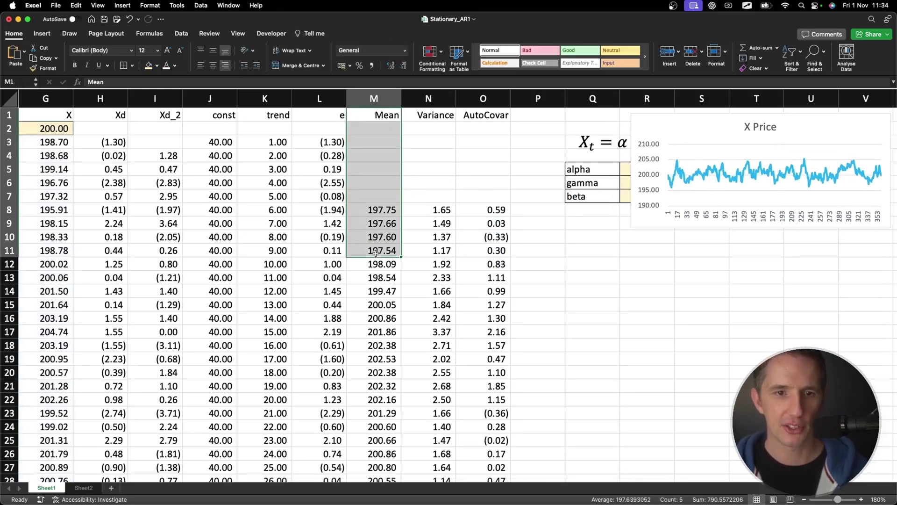
{"action": "key", "text": "super+shift+Down"}
{"action": "left_click", "coordinate": [43, 35]}
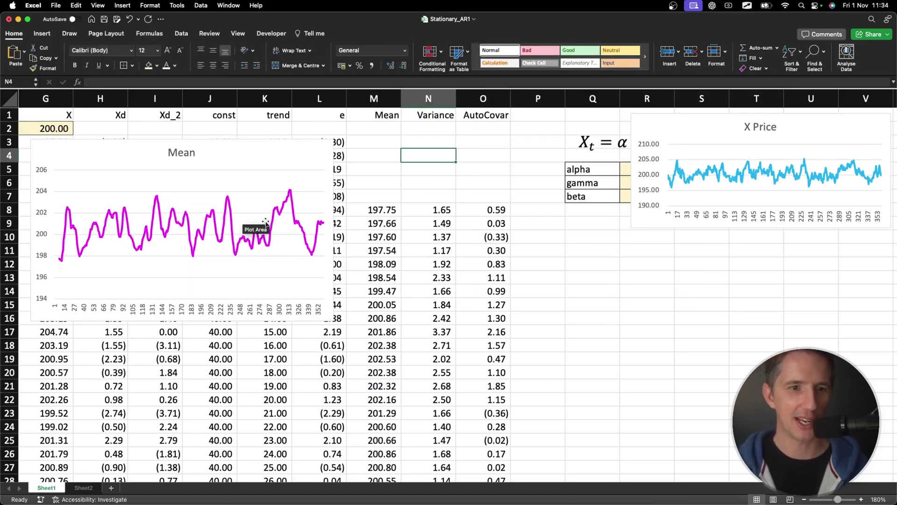
{"action": "left_click", "coordinate": [274, 215]}
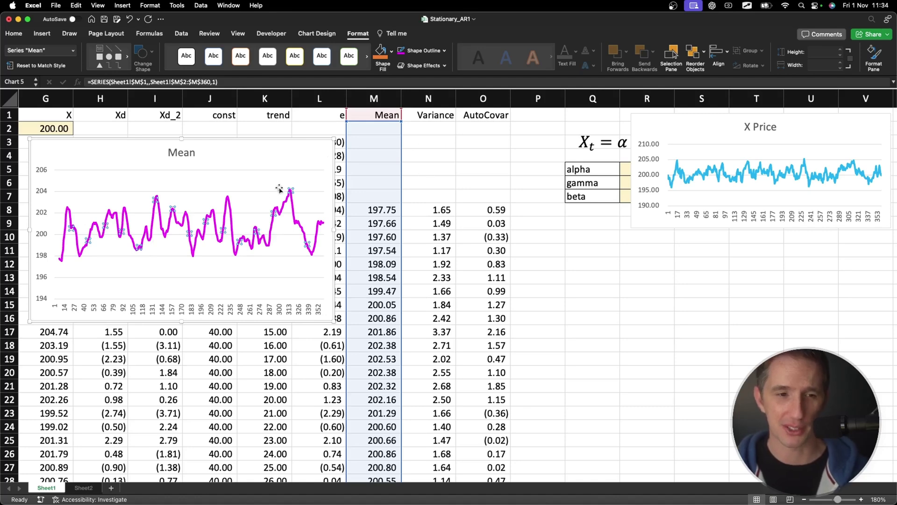
{"action": "left_click", "coordinate": [567, 207]}
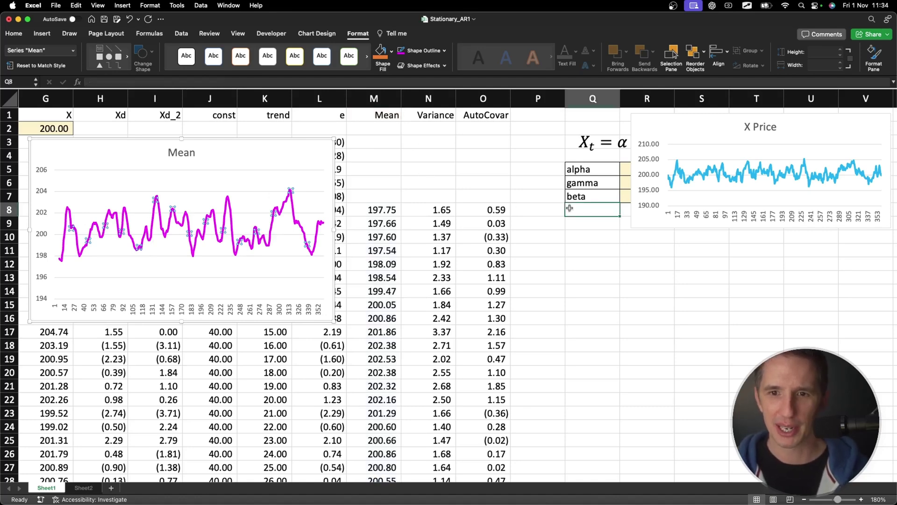
Step: Move the X Price chart below the parameter table and set beta to 1
{"action": "left_click_drag", "start_coordinate": [649, 126], "coordinate": [580, 227]}
{"action": "left_click", "coordinate": [626, 196]}
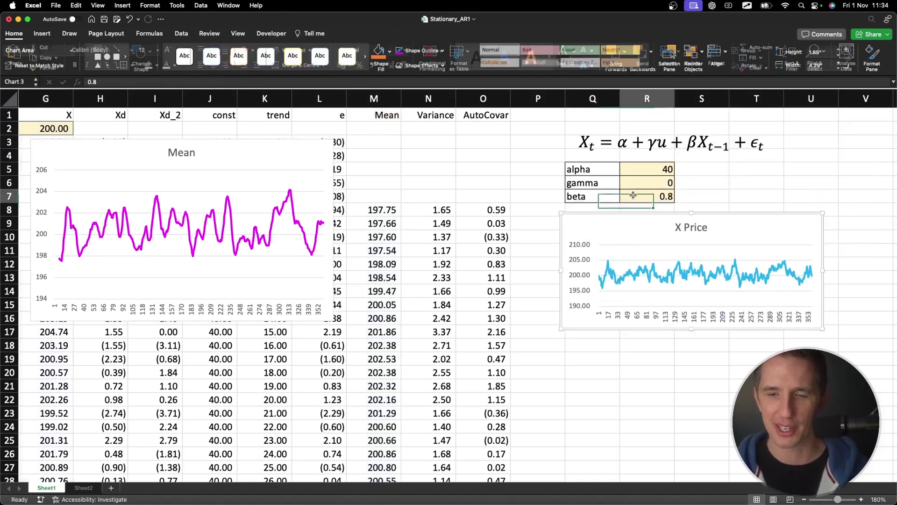
{"action": "type", "text": "1"}
{"action": "key", "text": "Return"}
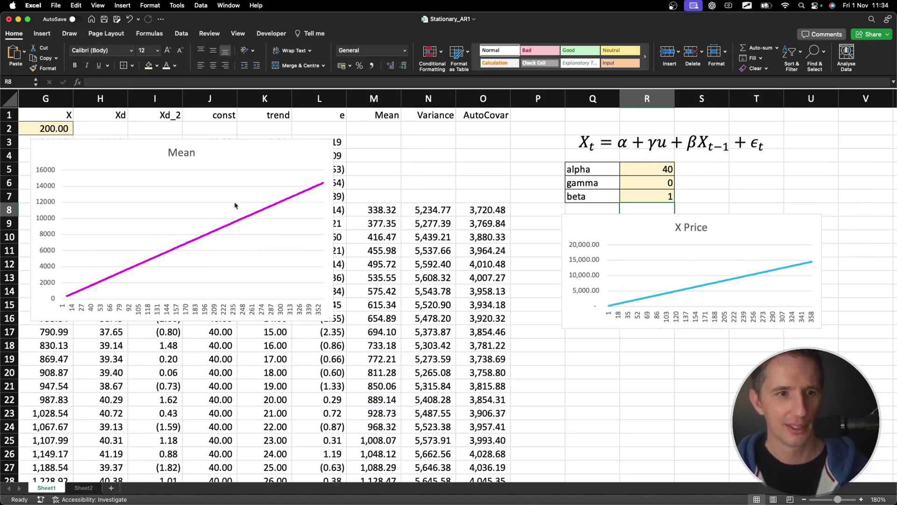
Step: Set the model's alpha parameter to 0.0001
{"action": "left_click", "coordinate": [648, 166]}
{"action": "type", "text": "0.0001"}
{"action": "key", "text": "Return"}
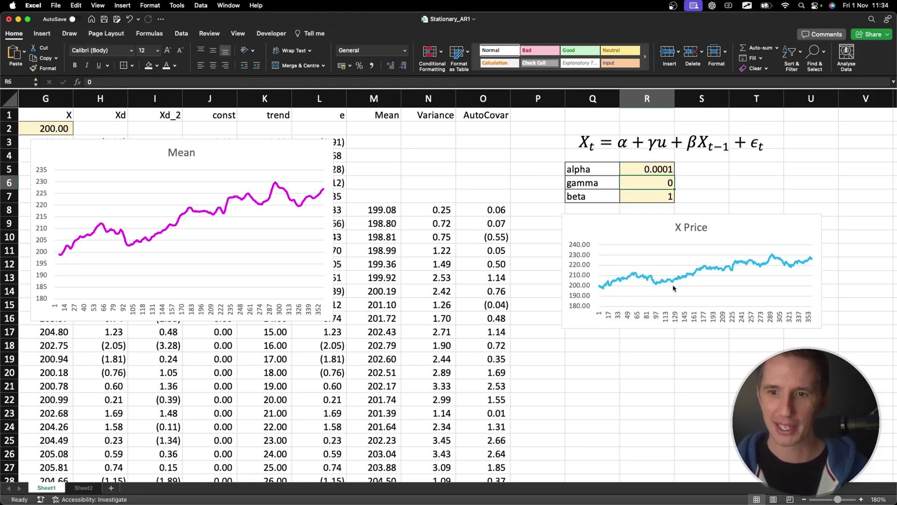
Step: Stack the X Price chart above the Mean chart over columns G to L and resize both to matching width and height
{"action": "left_click_drag", "start_coordinate": [592, 247], "coordinate": [103, 142]}
{"action": "left_click_drag", "start_coordinate": [38, 149], "coordinate": [71, 269]}
{"action": "left_click", "coordinate": [269, 126]}
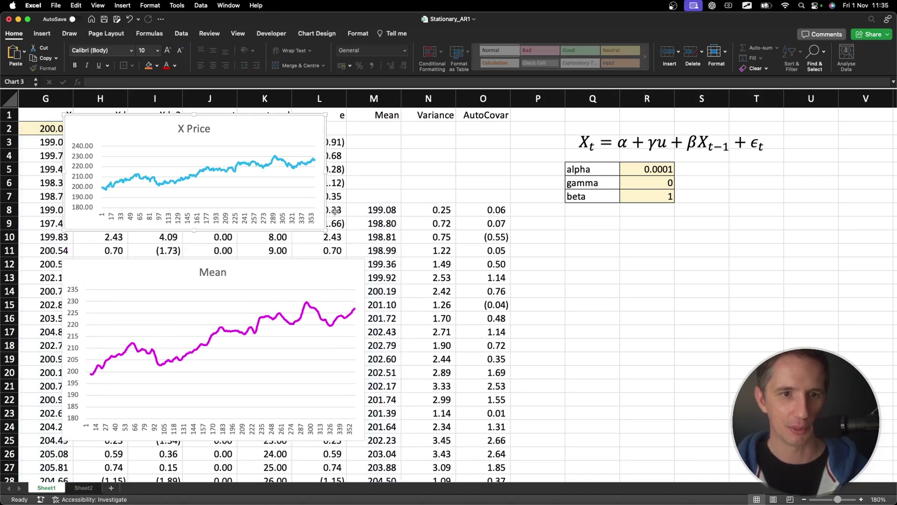
{"action": "left_click_drag", "start_coordinate": [325, 230], "coordinate": [365, 256]}
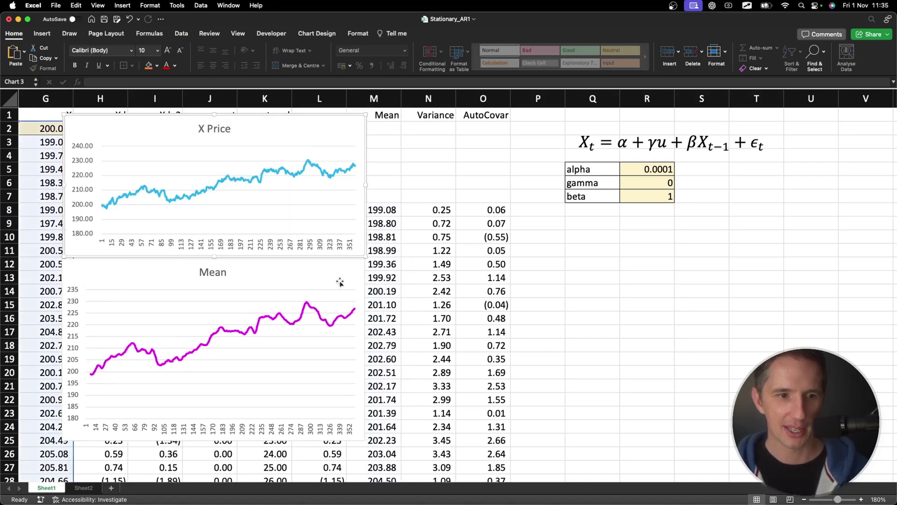
{"action": "left_click", "coordinate": [264, 401]}
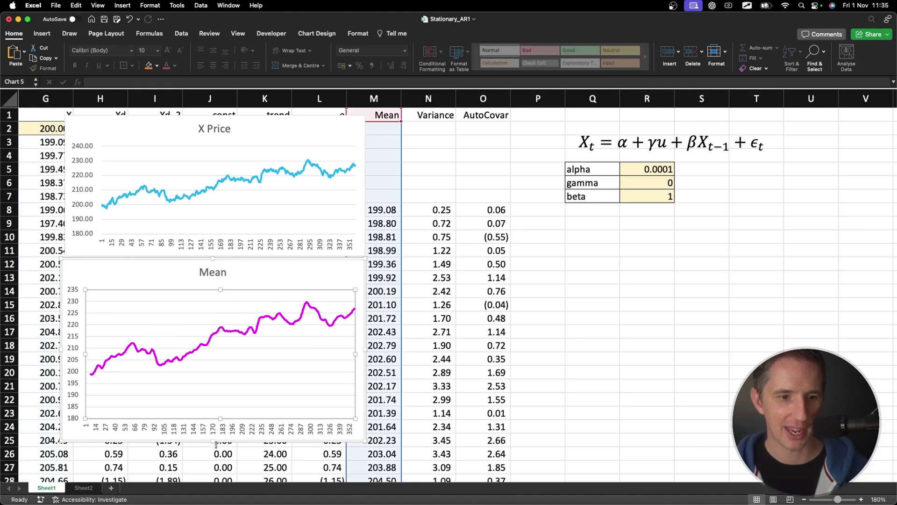
{"action": "left_click_drag", "start_coordinate": [210, 439], "coordinate": [219, 405]}
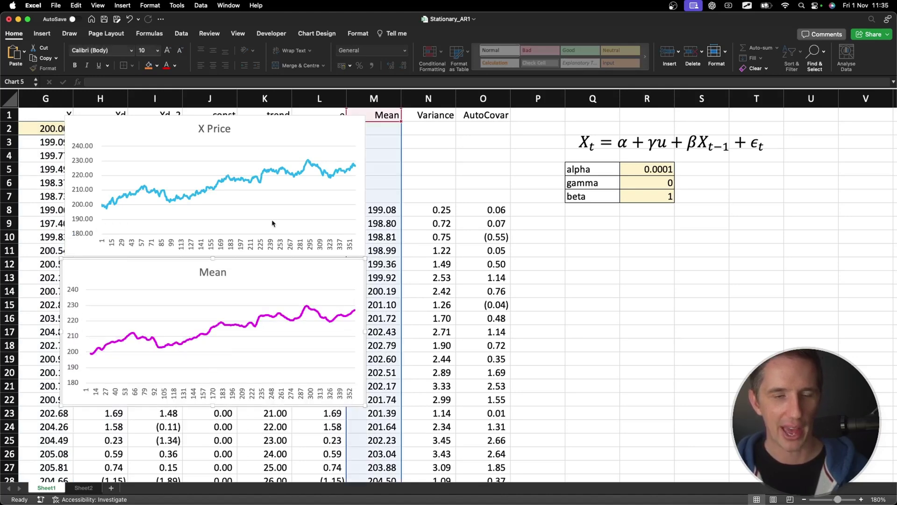
Step: Set beta to 0.5 and alpha to 50 in the parameter table
{"action": "left_click", "coordinate": [656, 199]}
{"action": "type", "text": "0.5"}
{"action": "key", "text": "Return"}
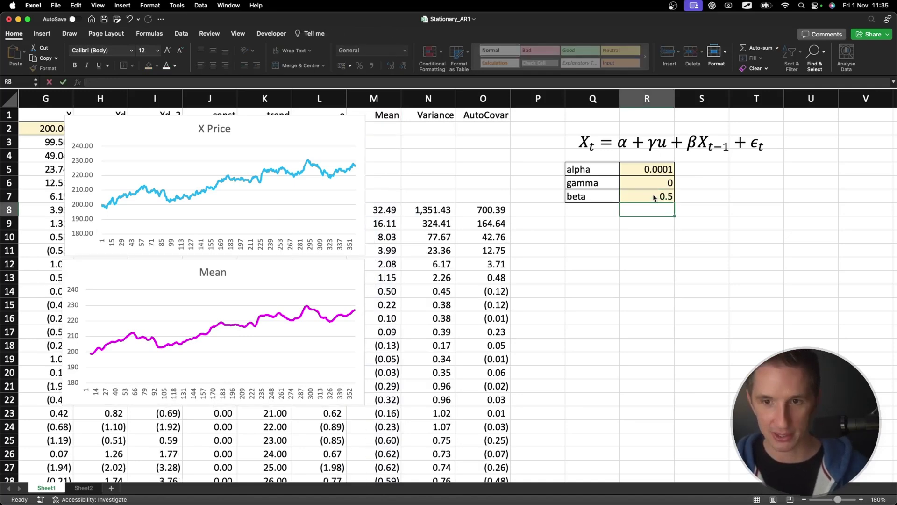
{"action": "key", "text": "Up"}
{"action": "key", "text": "Up"}
{"action": "key", "text": "Up"}
{"action": "type", "text": "50"}
{"action": "key", "text": "Return"}
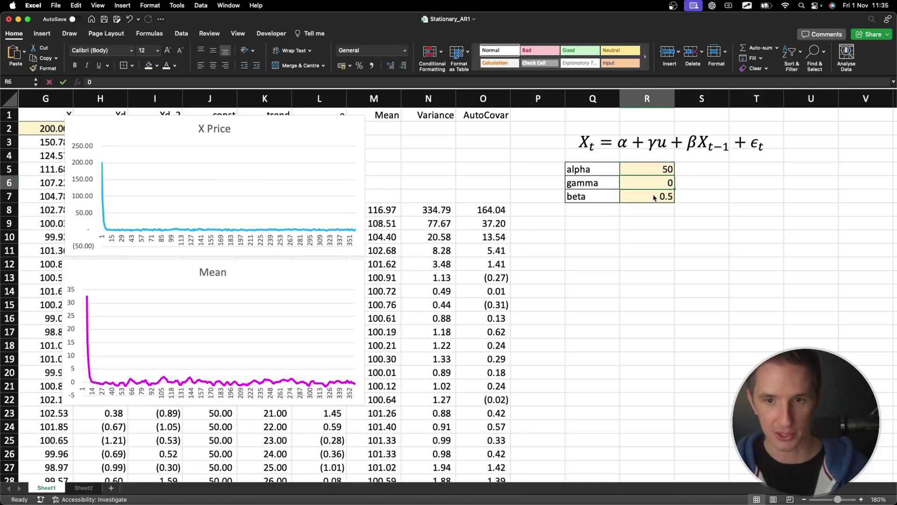
Step: Set alpha to 100 in the parameter table
{"action": "key", "text": "Up"}
{"action": "type", "text": "100"}
{"action": "key", "text": "Return"}
{"action": "key", "text": "Up"}
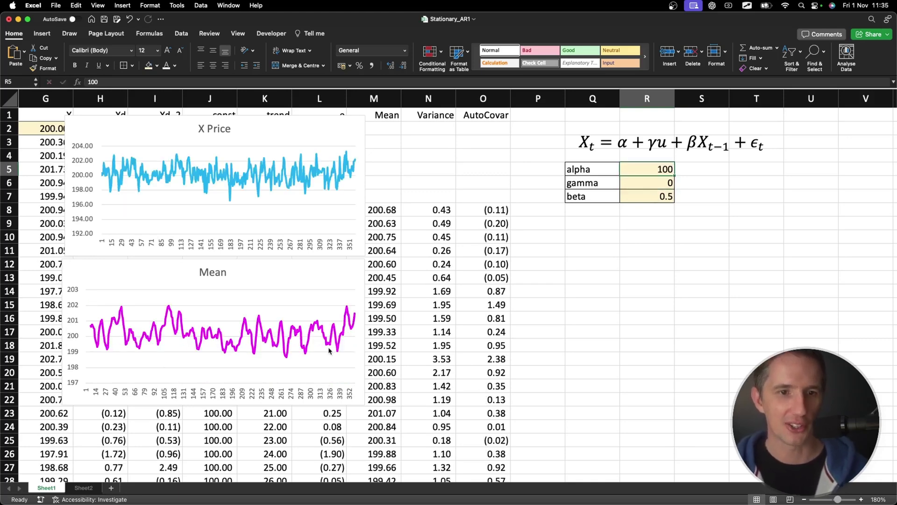
Step: Redirect the Mean chart's data series to the Variance column and its values on to the AutoCovar column
{"action": "left_click", "coordinate": [296, 332]}
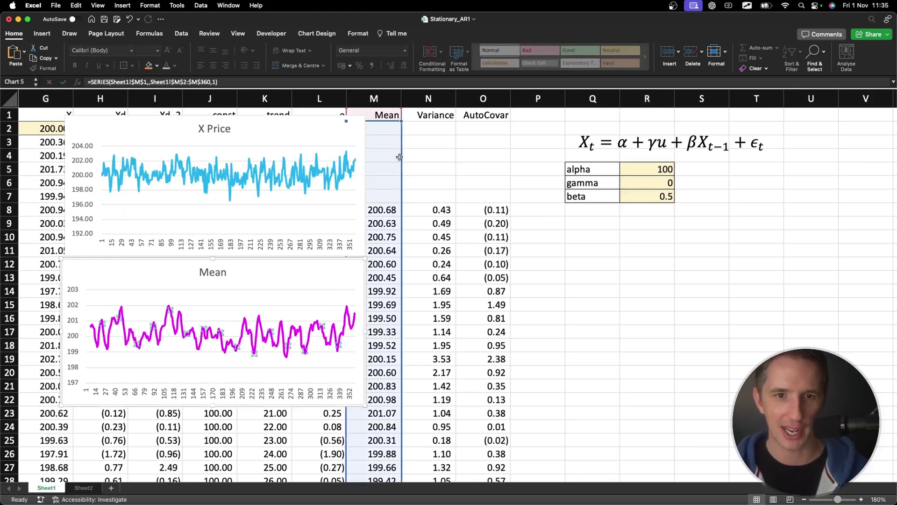
{"action": "left_click_drag", "start_coordinate": [400, 155], "coordinate": [479, 134]}
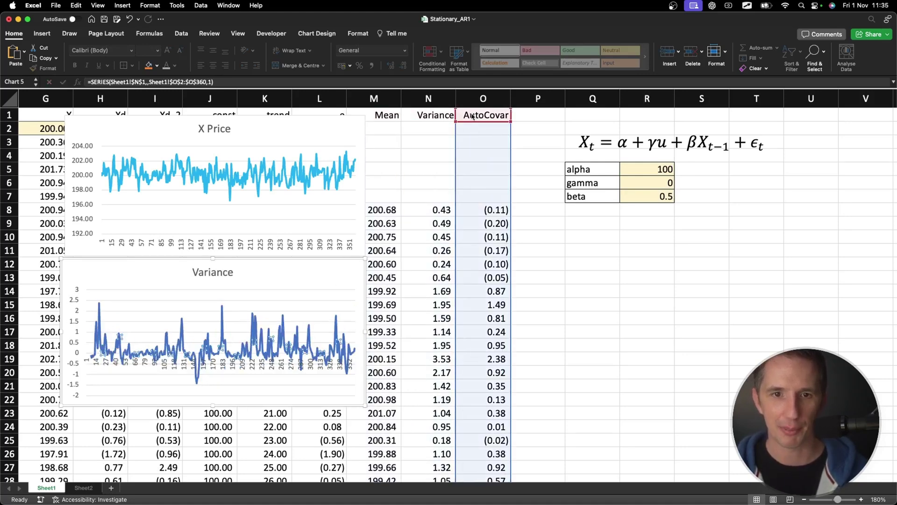
Step: Set gamma to 0.02 to add a trend to the simulated series
{"action": "left_click", "coordinate": [636, 199]}
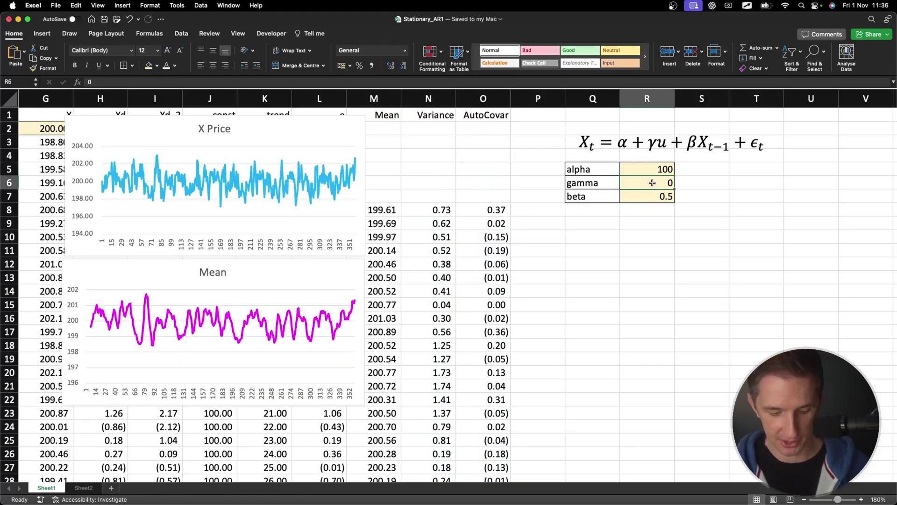
{"action": "type", "text": "0.0"}
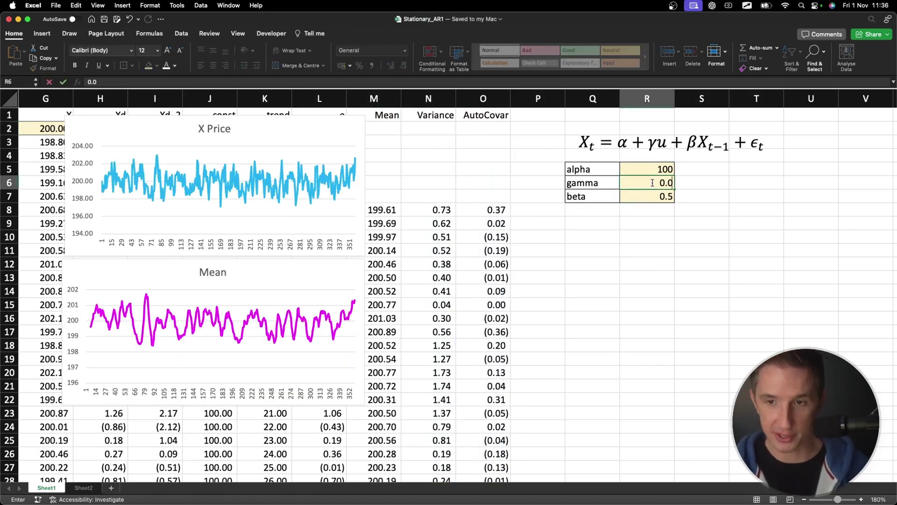
{"action": "type", "text": "2"}
{"action": "key", "text": "Return"}
{"action": "key", "text": "Up"}
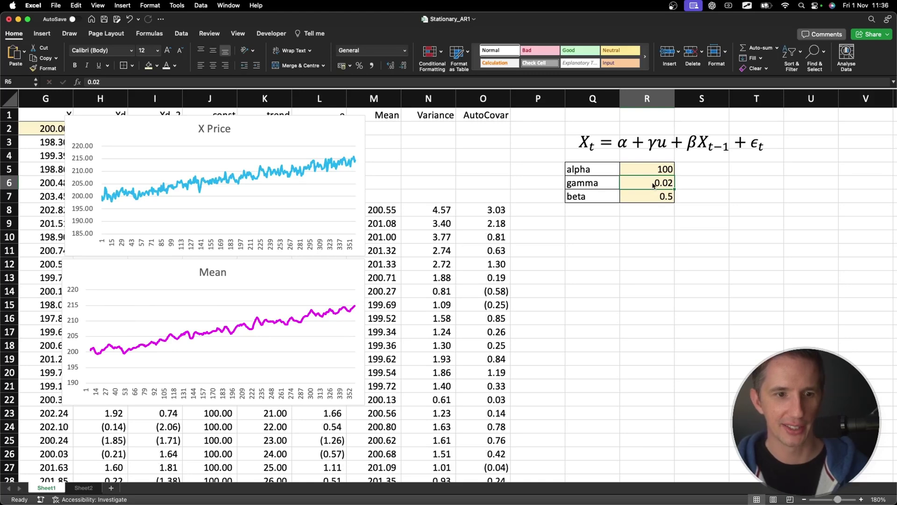
{"action": "mouse_move", "coordinate": [340, 314]}
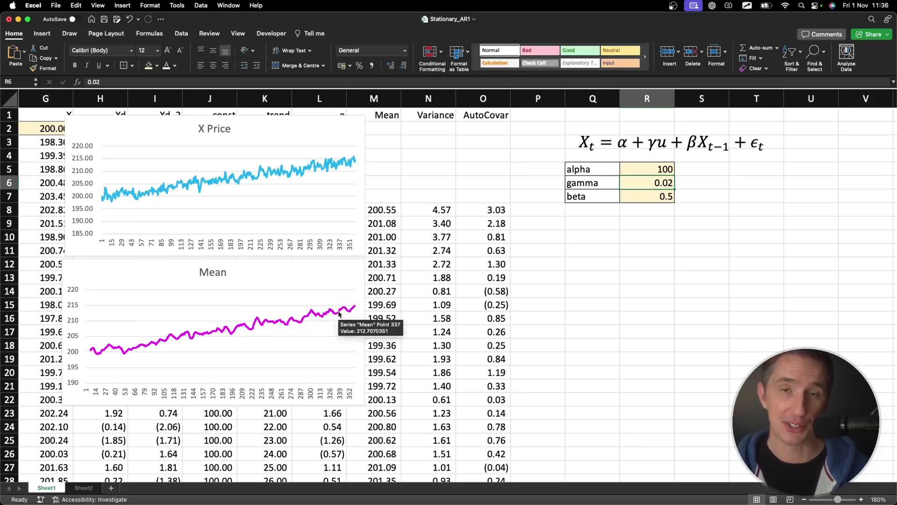
{"action": "mouse_move", "coordinate": [699, 125]}
{"action": "left_mouse_down"}
{"action": "mouse_move", "coordinate": [682, 143]}
{"action": "mouse_move", "coordinate": [696, 148]}
{"action": "mouse_move", "coordinate": [699, 124]}
{"action": "left_mouse_up"}
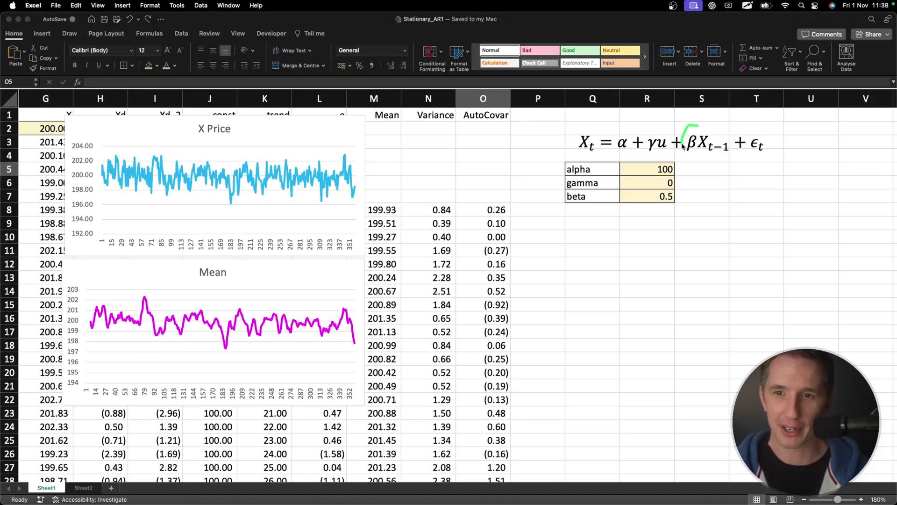
{"action": "mouse_move", "coordinate": [668, 188]}
{"action": "left_mouse_down"}
{"action": "mouse_move", "coordinate": [648, 200]}
{"action": "mouse_move", "coordinate": [665, 210]}
{"action": "mouse_move", "coordinate": [687, 199]}
{"action": "mouse_move", "coordinate": [662, 191]}
{"action": "left_mouse_up"}
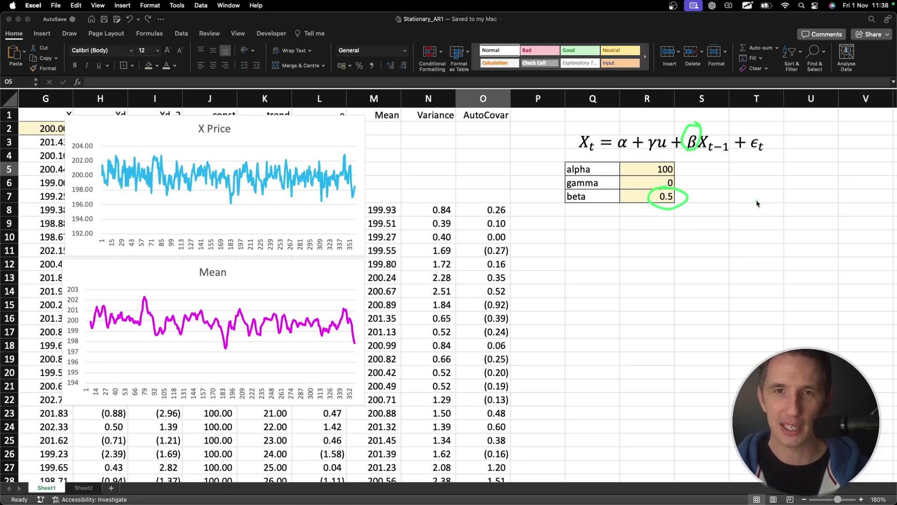
Step: Try a beta of 1.2 in the parameter table and undo the change
{"action": "left_click", "coordinate": [658, 195]}
{"action": "type", "text": "1.2"}
{"action": "key", "text": "Return"}
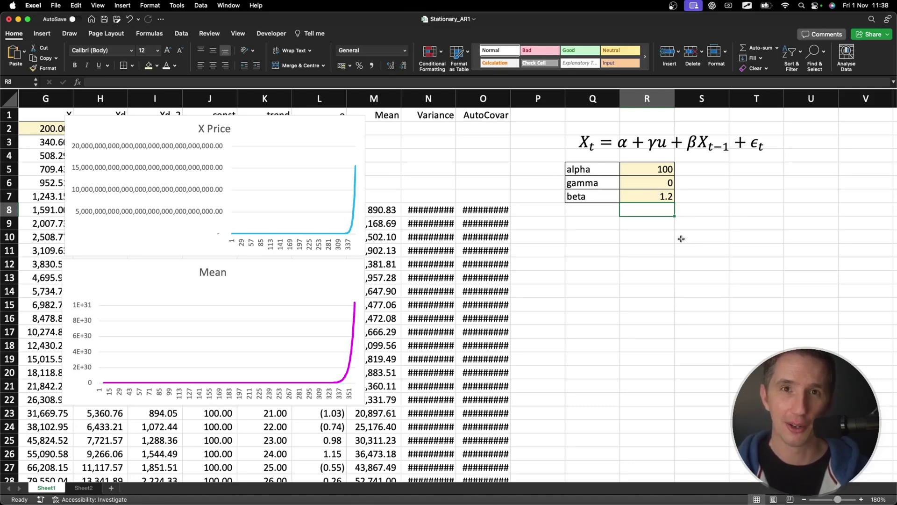
{"action": "key", "text": "super+z"}
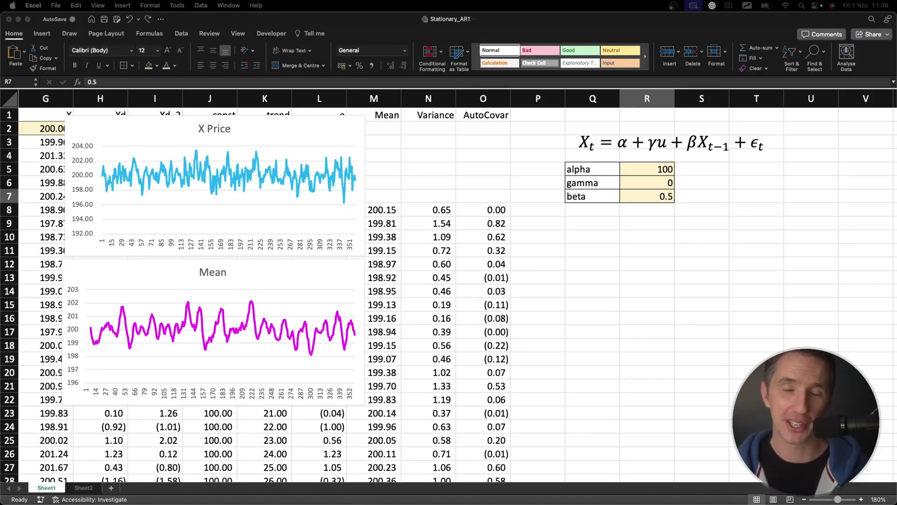